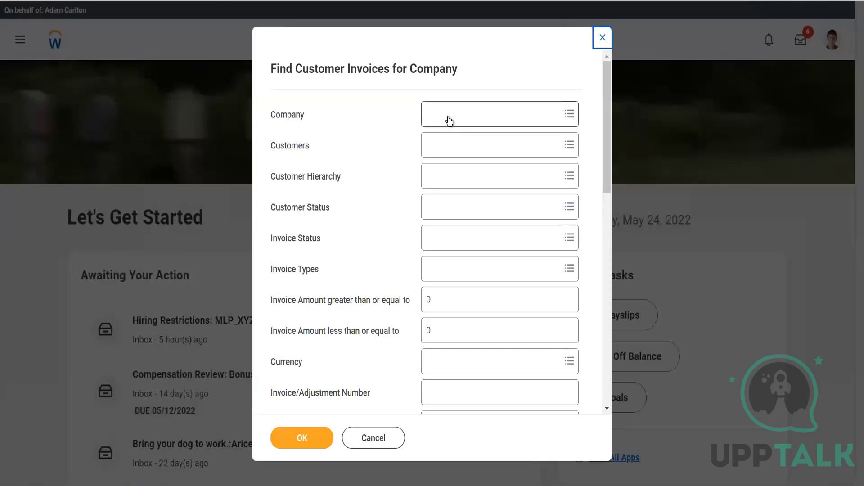
Step: Enter gms usa as the company in the customer invoice search criteria
{"action": "left_click", "coordinate": [449, 118]}
{"action": "type", "text": "gms usa"}
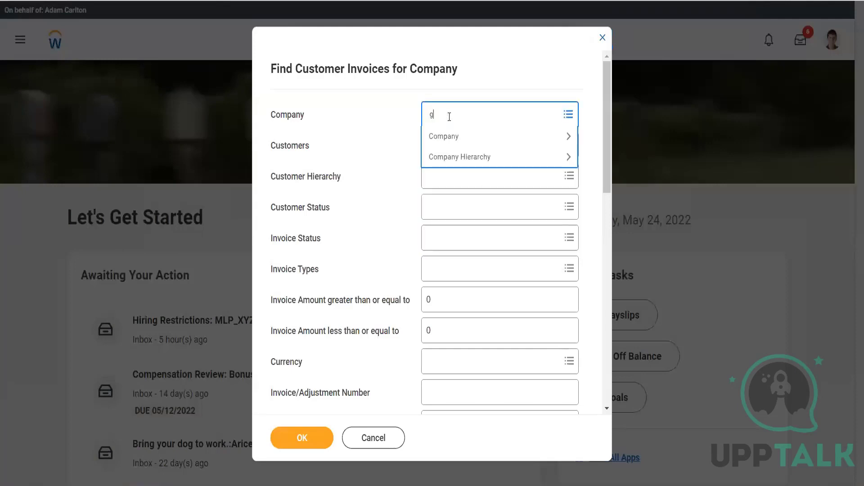
{"action": "key", "text": "Return"}
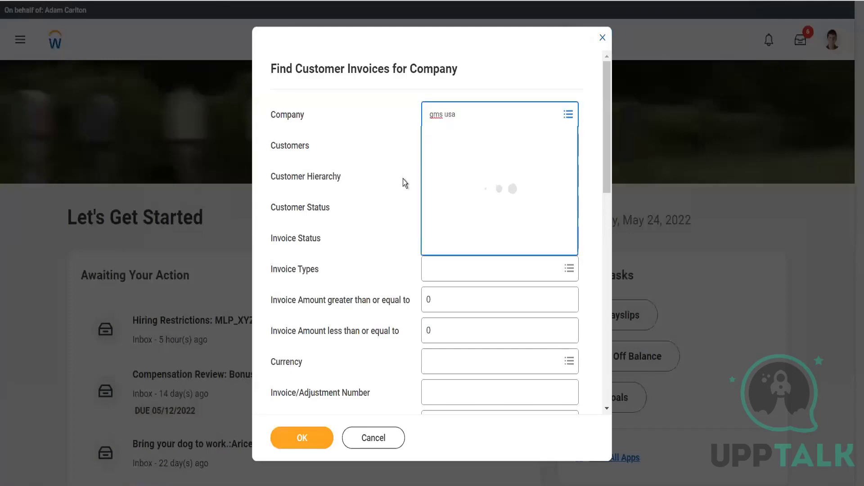
Step: Limit the payment status to Unpaid and Partially Paid and run the invoice search
{"action": "scroll", "coordinate": [403, 181], "scroll_direction": "down", "scroll_amount": 7}
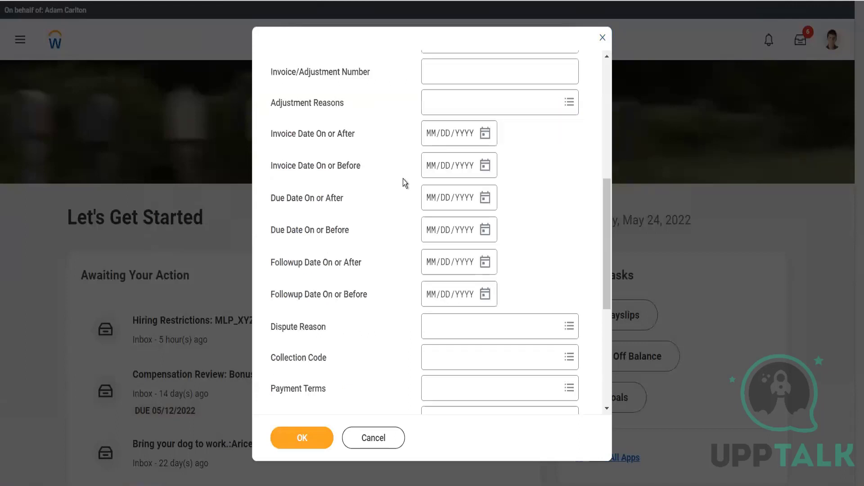
{"action": "scroll", "coordinate": [403, 179], "scroll_direction": "down", "scroll_amount": 2}
{"action": "scroll", "coordinate": [403, 179], "scroll_direction": "down", "scroll_amount": 3}
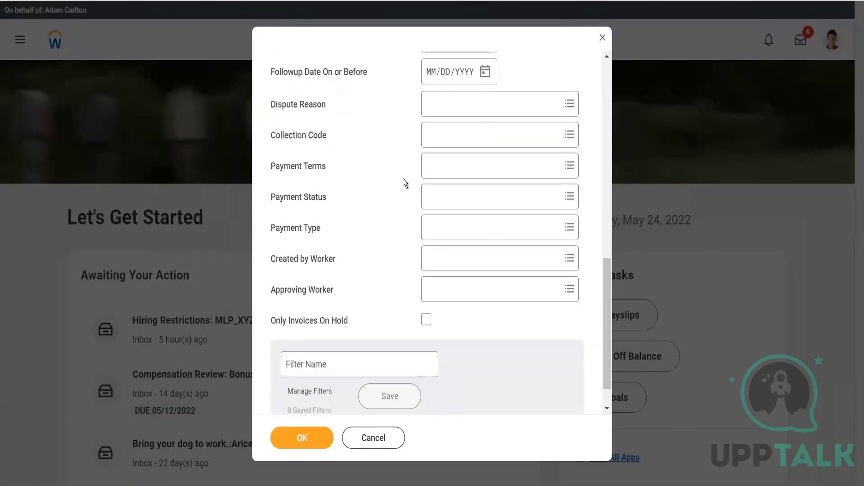
{"action": "left_click", "coordinate": [465, 206]}
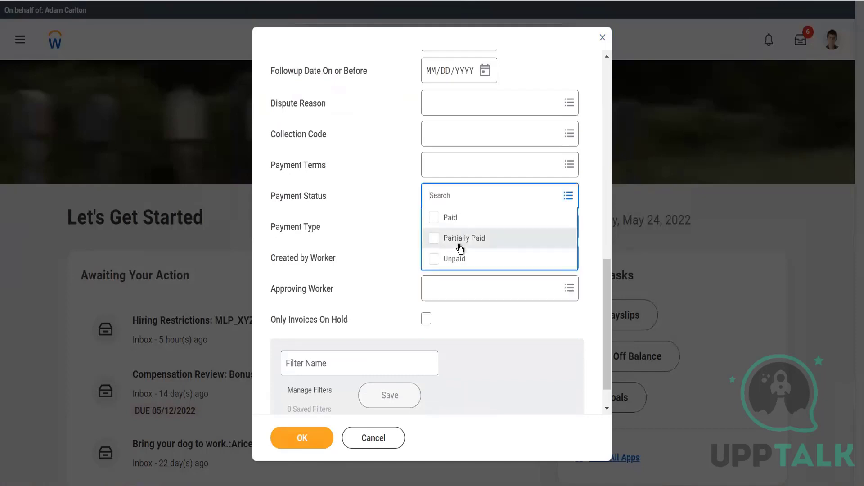
{"action": "left_click", "coordinate": [458, 260]}
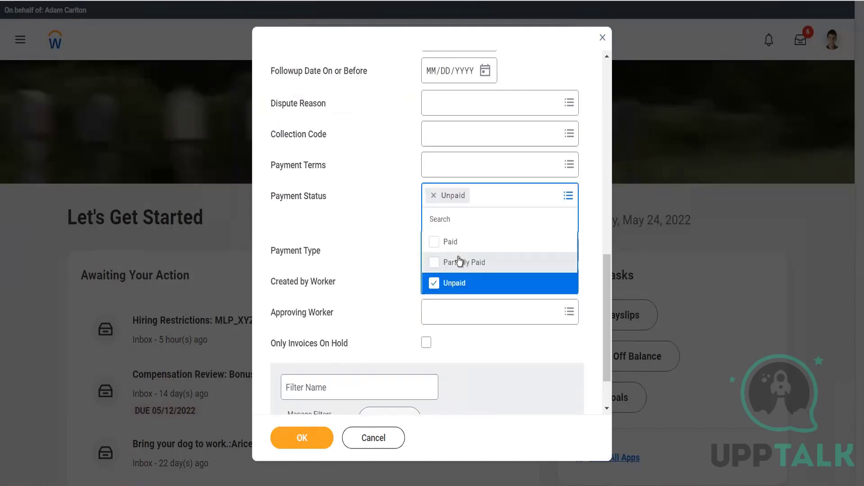
{"action": "left_click", "coordinate": [459, 261]}
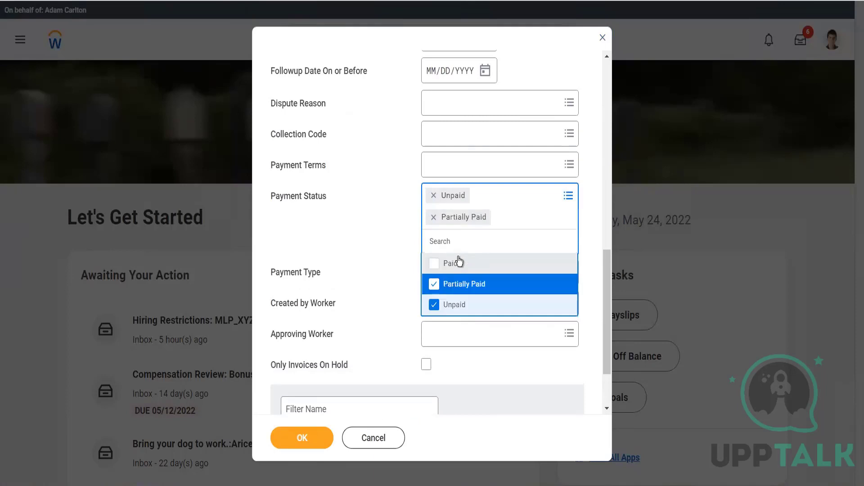
{"action": "left_click", "coordinate": [468, 379]}
{"action": "left_click", "coordinate": [309, 442]}
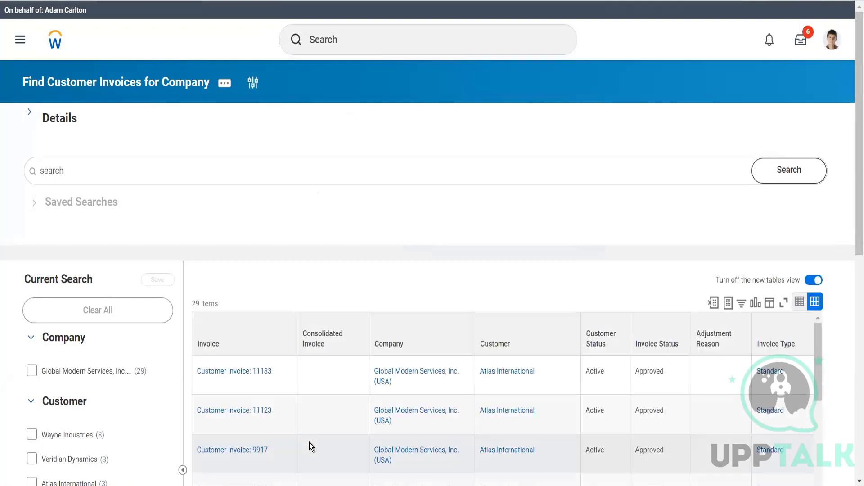
Step: Filter the results' Invoice Status column to Approved
{"action": "scroll", "coordinate": [382, 290], "scroll_direction": "down", "scroll_amount": 5}
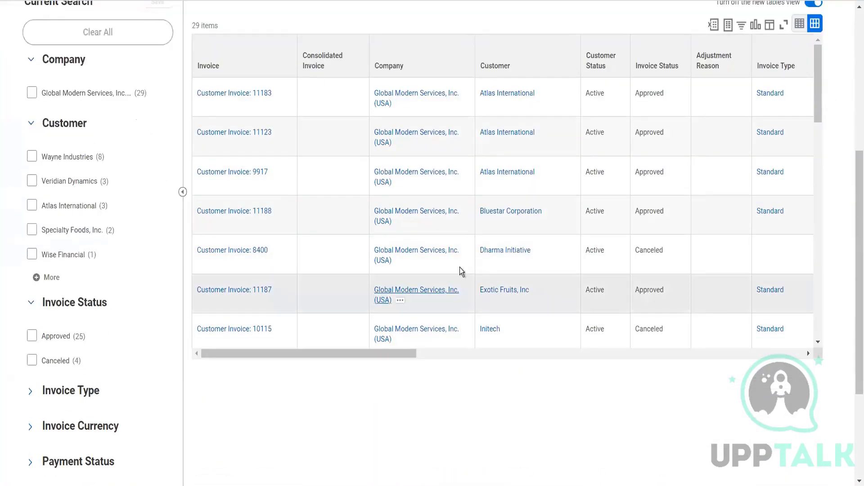
{"action": "left_click", "coordinate": [651, 68]}
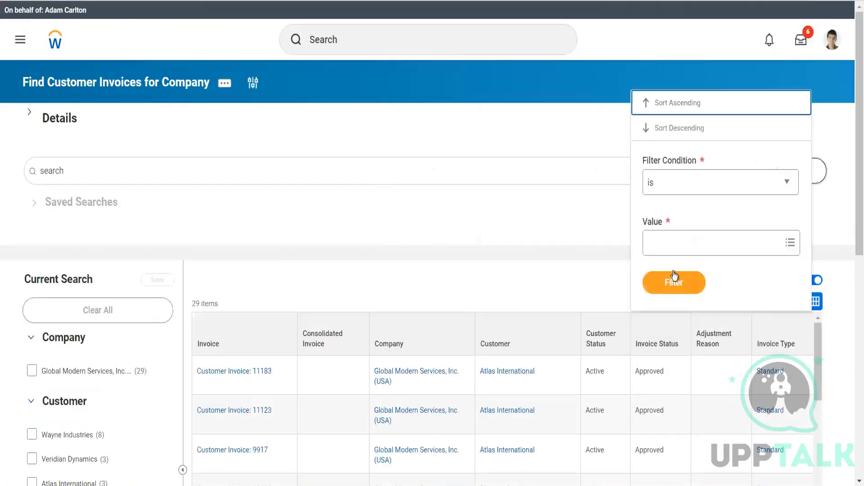
{"action": "left_click", "coordinate": [675, 241]}
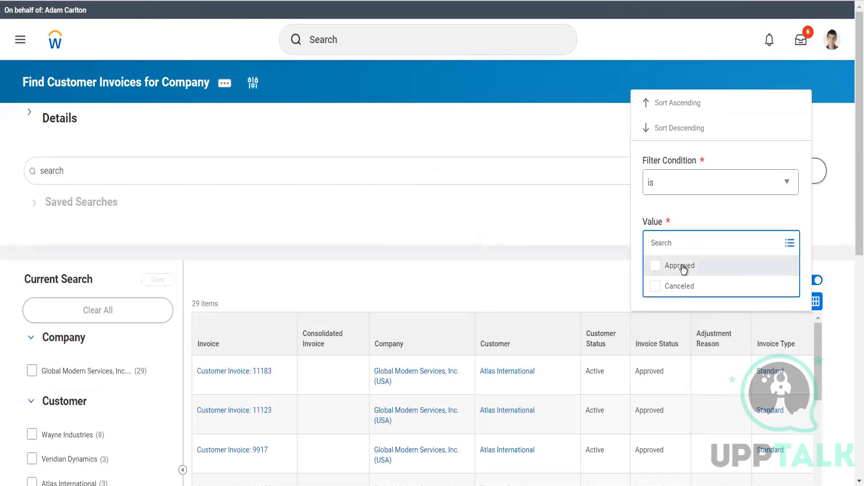
{"action": "left_click", "coordinate": [683, 269]}
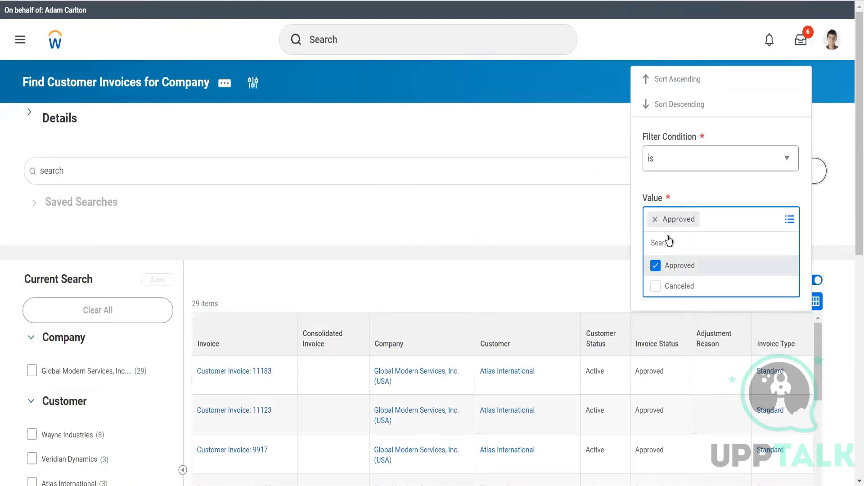
{"action": "left_click", "coordinate": [682, 181]}
{"action": "left_click", "coordinate": [667, 281]}
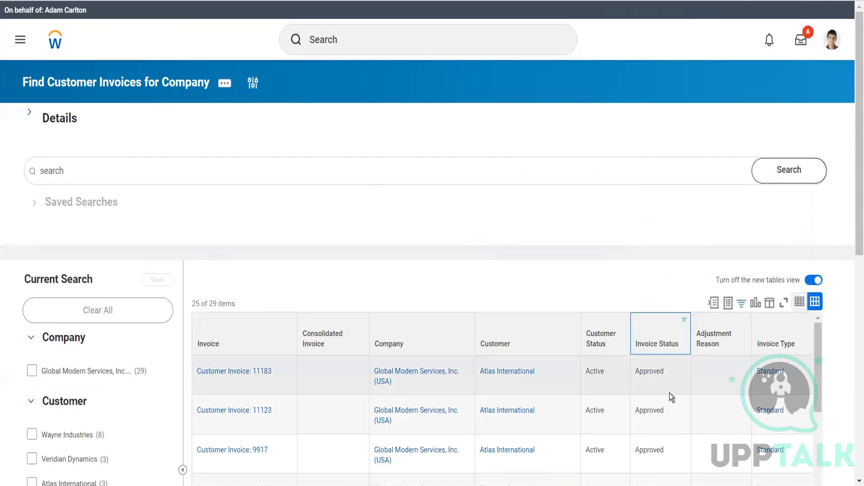
Step: Browse across all columns of the filtered invoice table
{"action": "scroll", "coordinate": [636, 301], "scroll_direction": "down", "scroll_amount": 5}
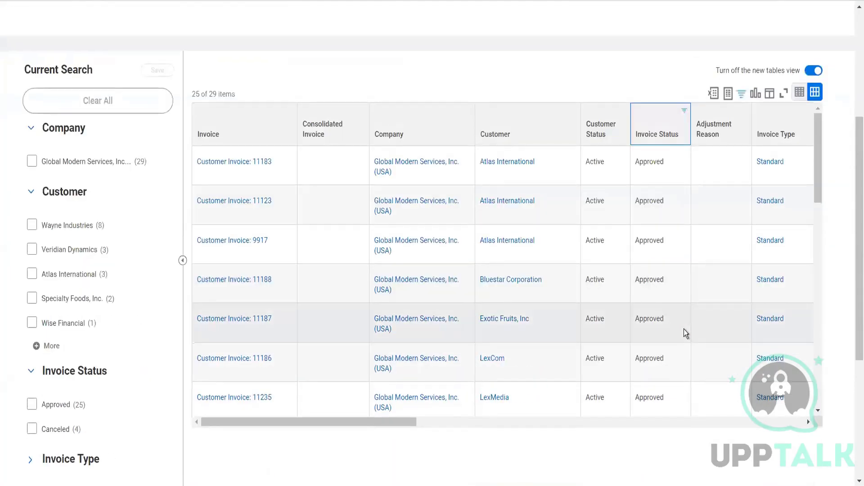
{"action": "scroll", "coordinate": [685, 333], "scroll_direction": "right", "scroll_amount": 5}
{"action": "scroll", "coordinate": [684, 333], "scroll_direction": "right", "scroll_amount": 4}
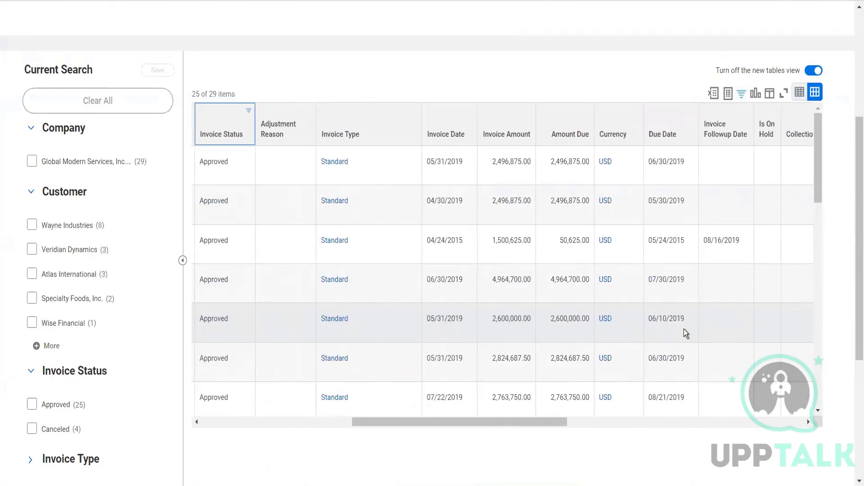
{"action": "scroll", "coordinate": [684, 329], "scroll_direction": "right", "scroll_amount": 7}
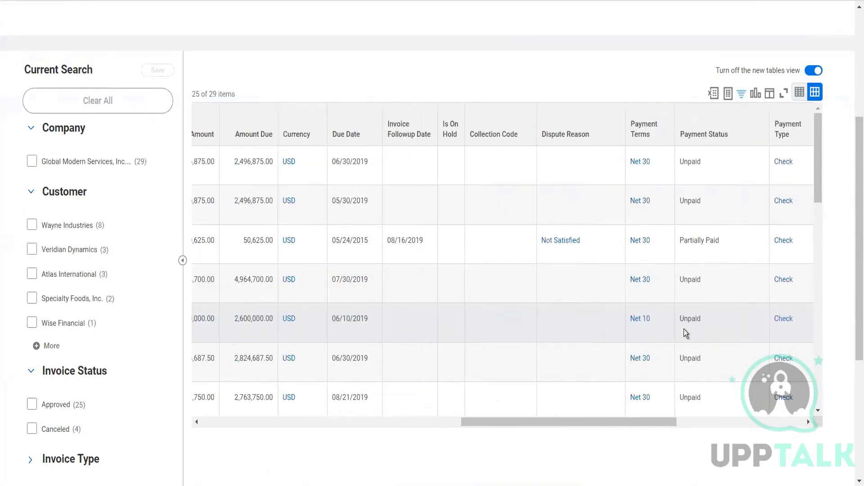
{"action": "scroll", "coordinate": [684, 328], "scroll_direction": "right", "scroll_amount": 5}
{"action": "scroll", "coordinate": [684, 329], "scroll_direction": "left", "scroll_amount": 12}
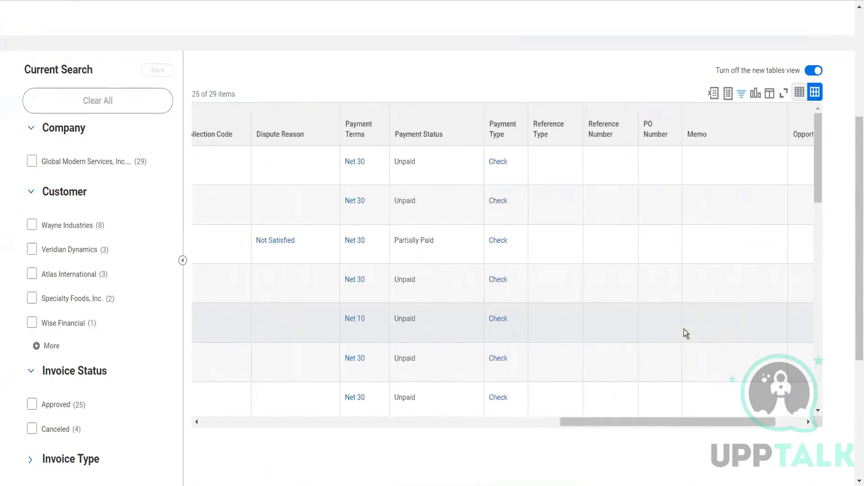
{"action": "scroll", "coordinate": [684, 328], "scroll_direction": "left", "scroll_amount": 8}
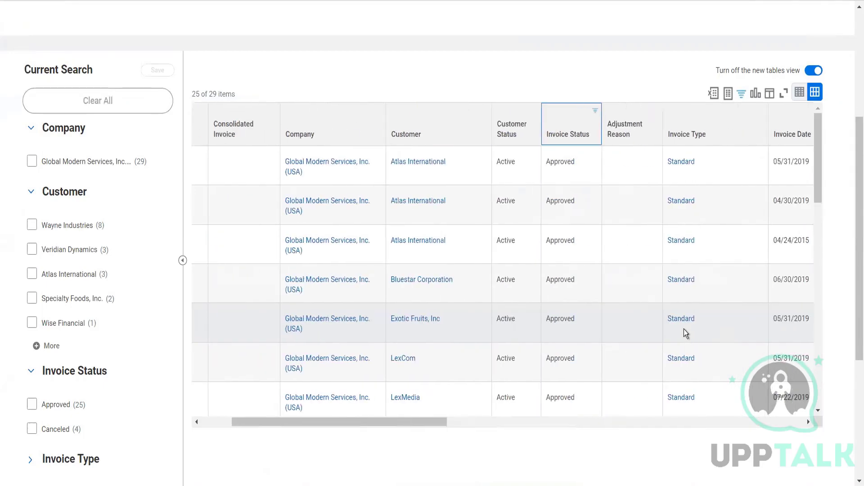
{"action": "scroll", "coordinate": [685, 329], "scroll_direction": "left", "scroll_amount": 2}
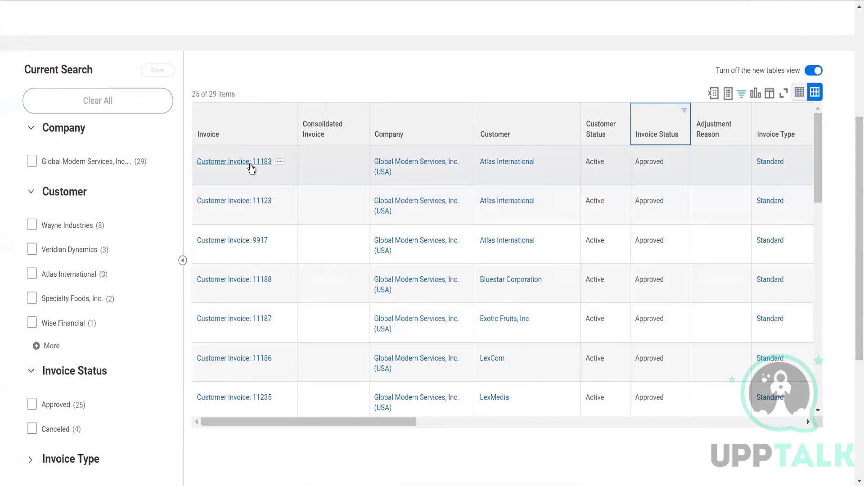
Step: Open Customer Invoice 11183 and display its related actions
{"action": "left_click", "coordinate": [251, 168]}
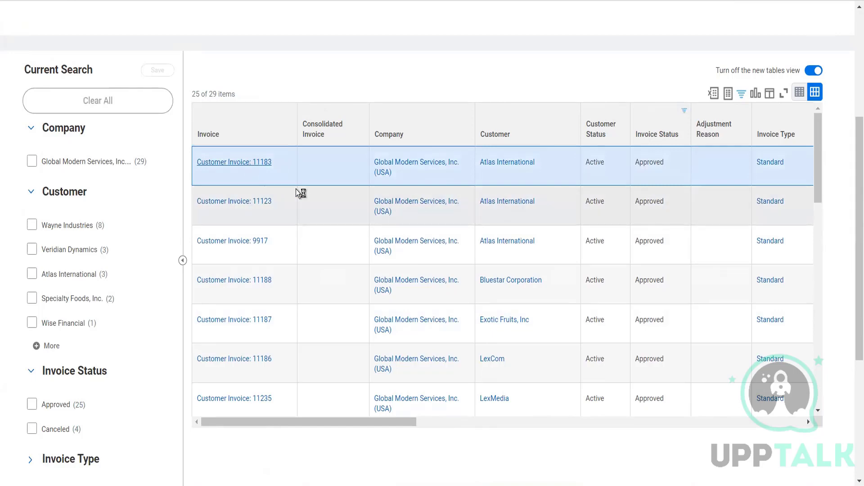
{"action": "key", "text": "Return"}
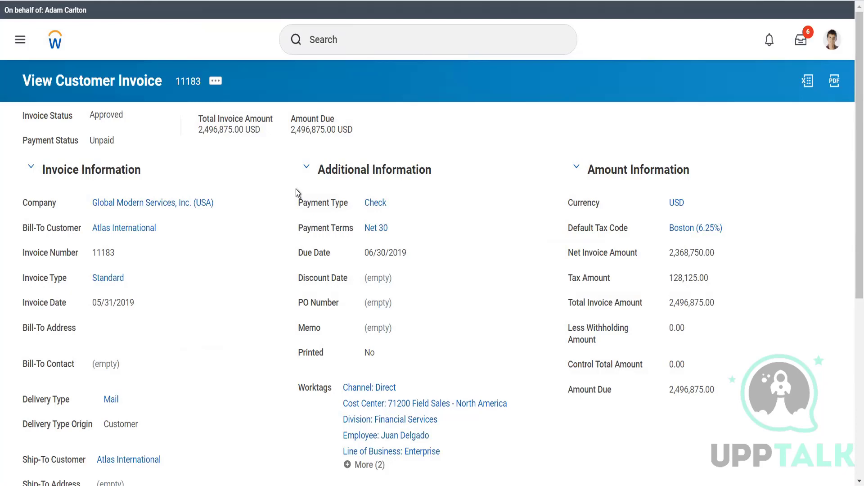
{"action": "left_click", "coordinate": [215, 82]}
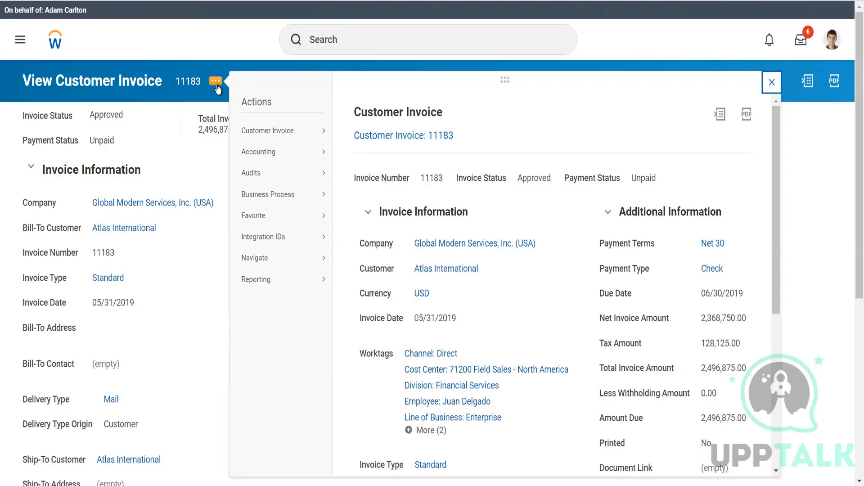
{"action": "mouse_move", "coordinate": [274, 131]}
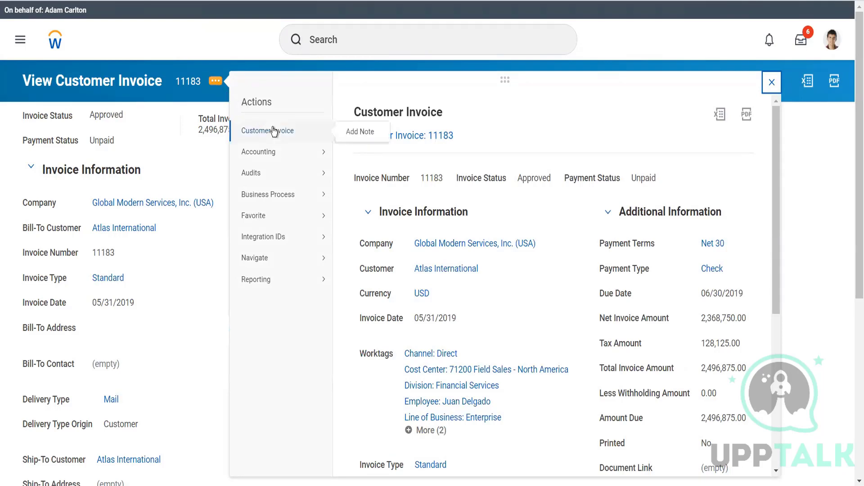
Step: Open the invoice's company, Global Modern Services, Inc. (USA)
{"action": "left_click", "coordinate": [381, 52]}
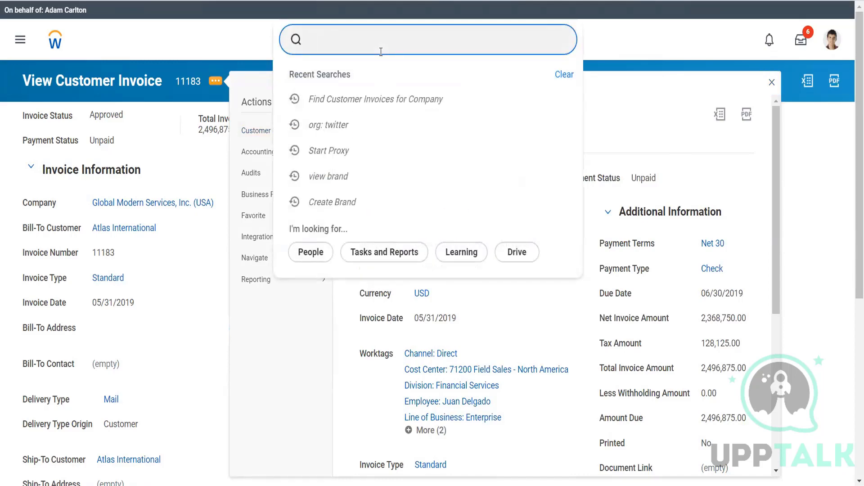
{"action": "right_click", "coordinate": [197, 205]}
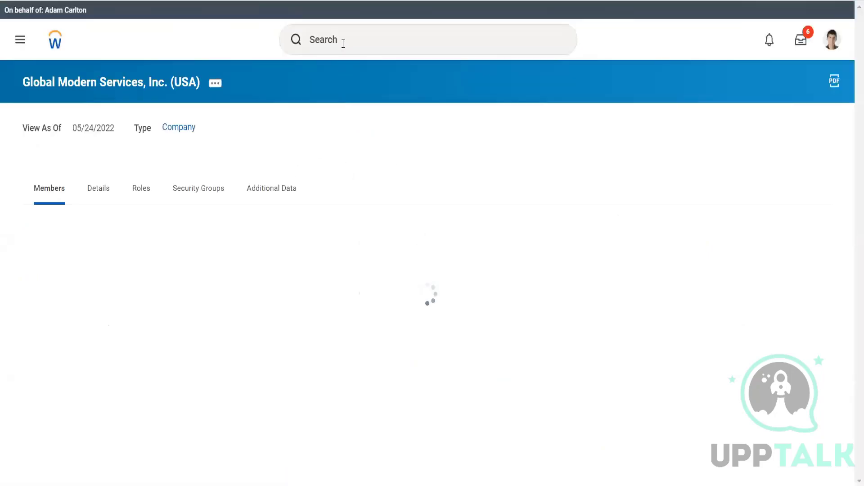
Step: Search for the proxied worker by first name and open their profile
{"action": "left_click", "coordinate": [343, 44]}
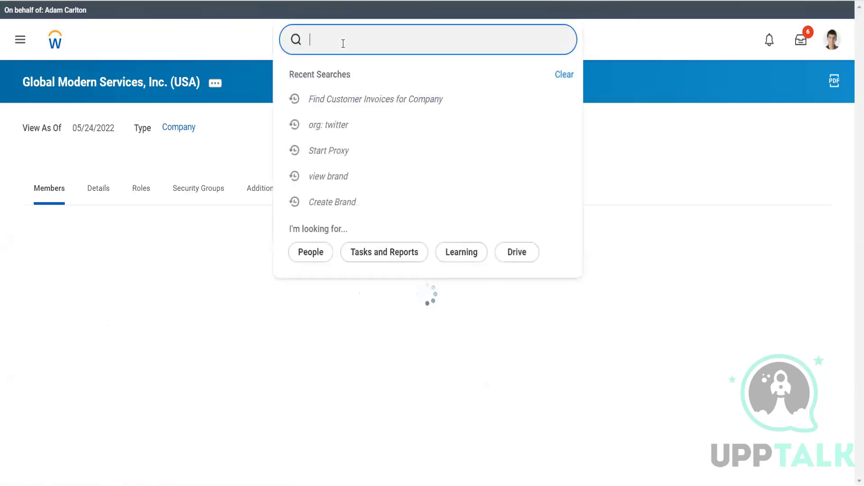
{"action": "type", "text": "a"}
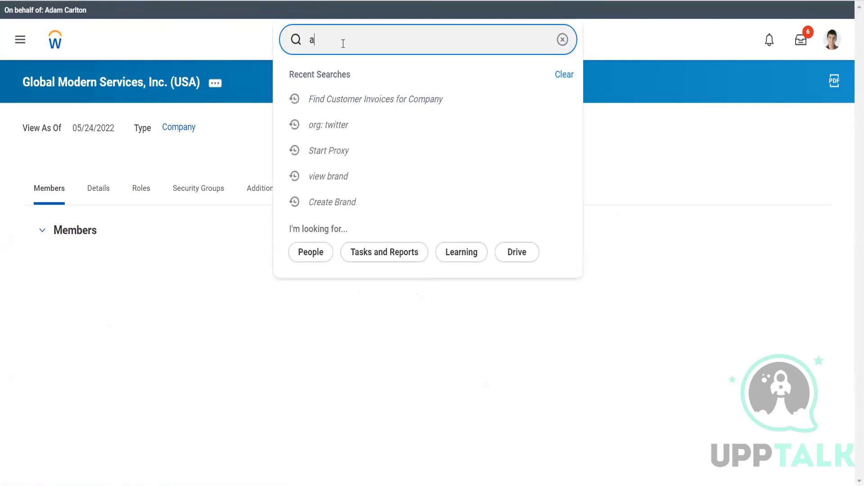
{"action": "type", "text": "dam"}
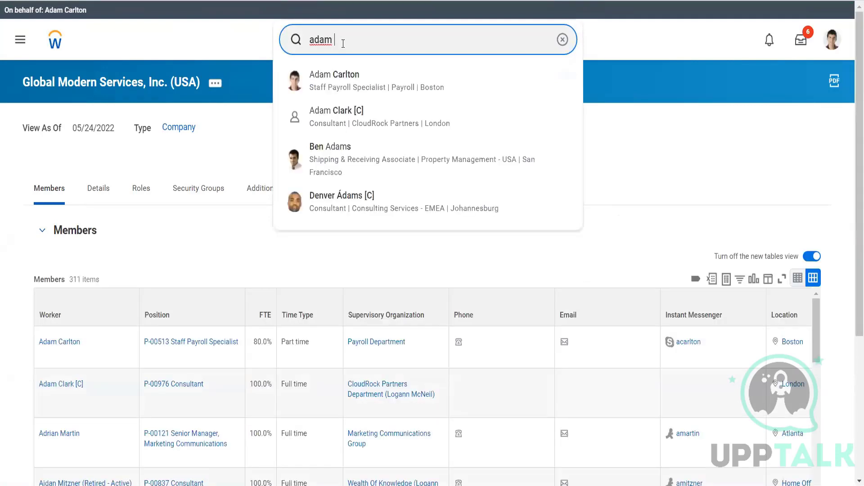
{"action": "left_click", "coordinate": [355, 93]}
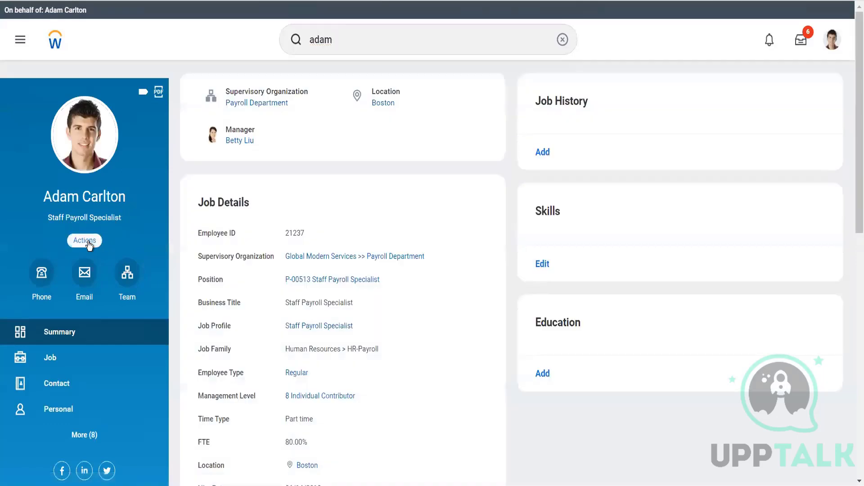
Step: Open the worker's Assign User-Based Groups task from the security profile actions
{"action": "left_click", "coordinate": [90, 241]}
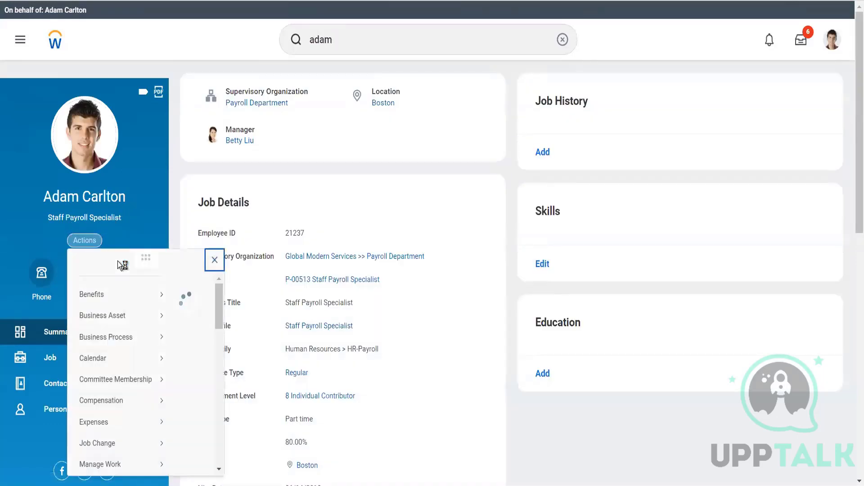
{"action": "scroll", "coordinate": [118, 360], "scroll_direction": "down", "scroll_amount": 5}
{"action": "mouse_move", "coordinate": [133, 398]}
{"action": "mouse_move", "coordinate": [156, 372]}
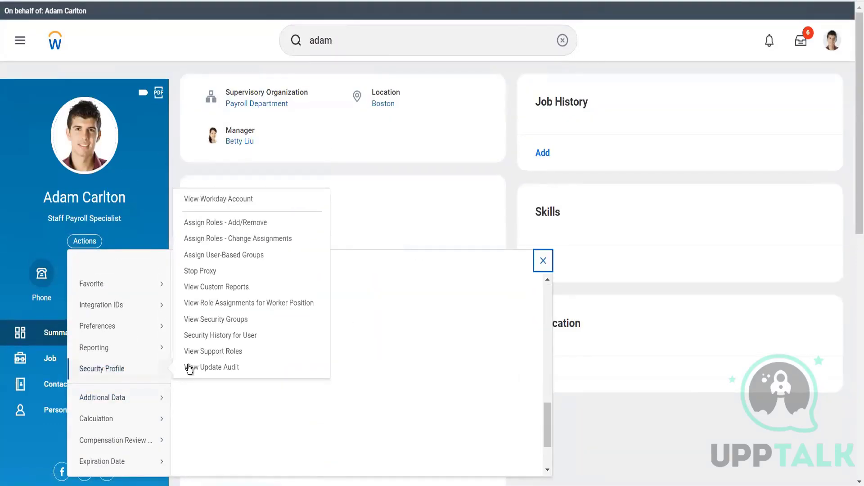
{"action": "left_click", "coordinate": [213, 261]}
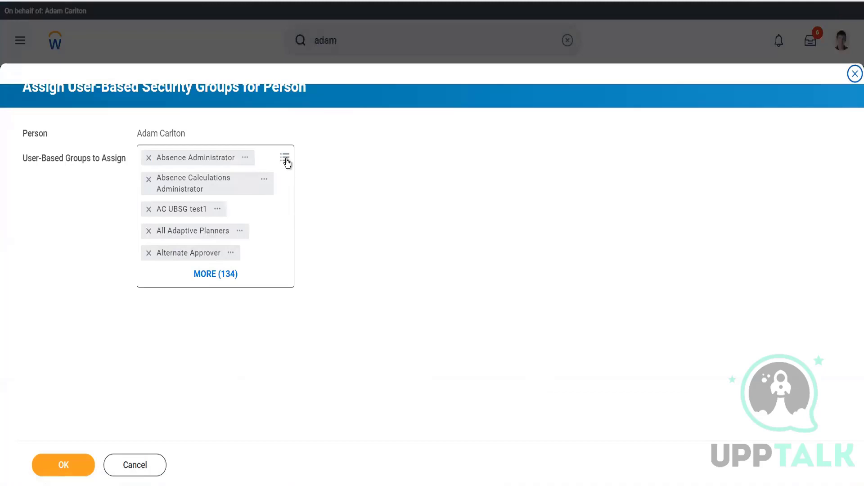
Step: Browse the worker's currently assigned user-based security groups, then cancel the assignment task
{"action": "left_click", "coordinate": [286, 160]}
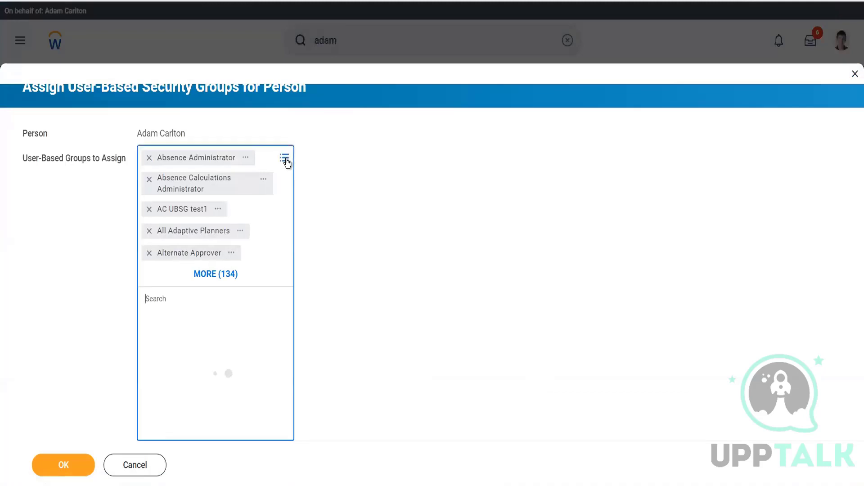
{"action": "scroll", "coordinate": [250, 418], "scroll_direction": "down", "scroll_amount": 5}
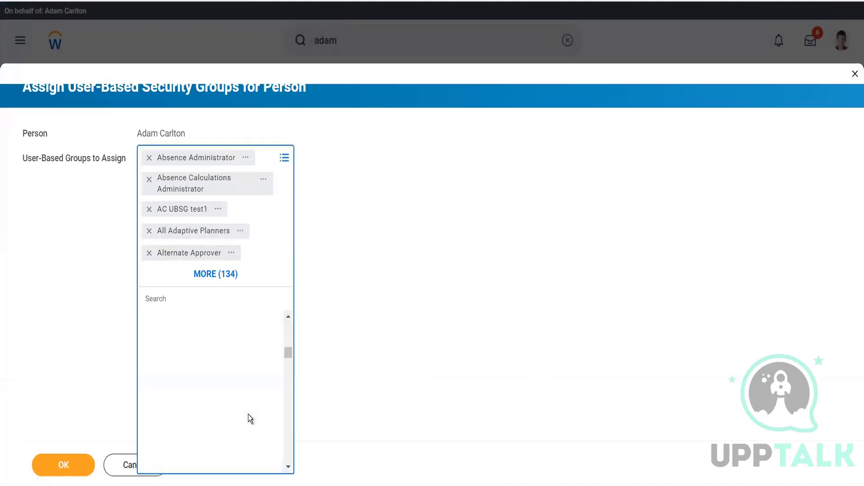
{"action": "scroll", "coordinate": [247, 414], "scroll_direction": "down", "scroll_amount": 6}
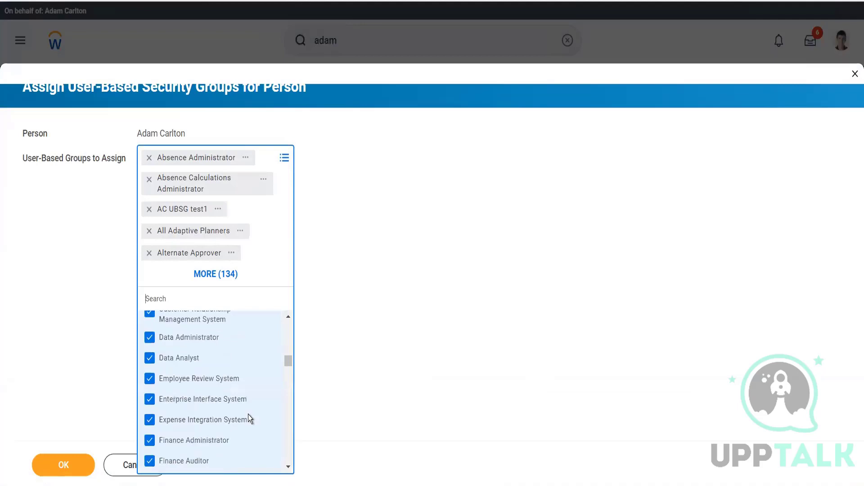
{"action": "left_click", "coordinate": [395, 383]}
{"action": "left_click", "coordinate": [137, 468]}
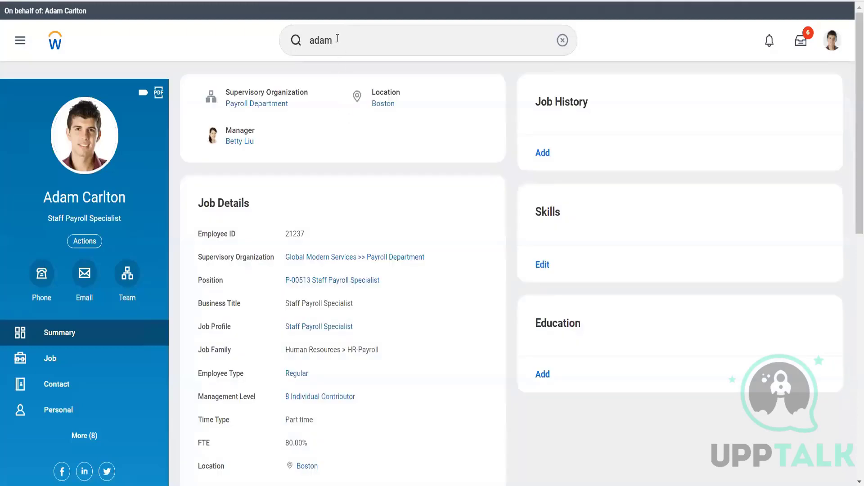
Step: Run View Security for Securable Item for record customer payment and view the first Record Customer Payment task's security
{"action": "left_click", "coordinate": [338, 38]}
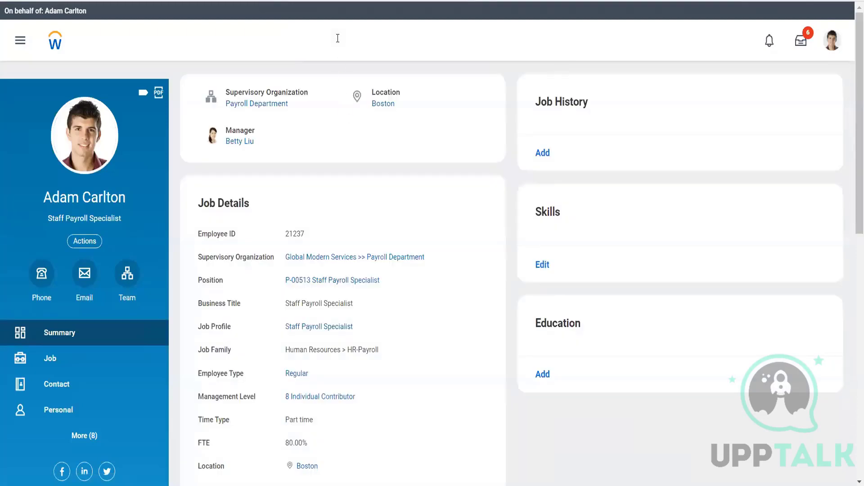
{"action": "key", "text": "ctrl+a"}
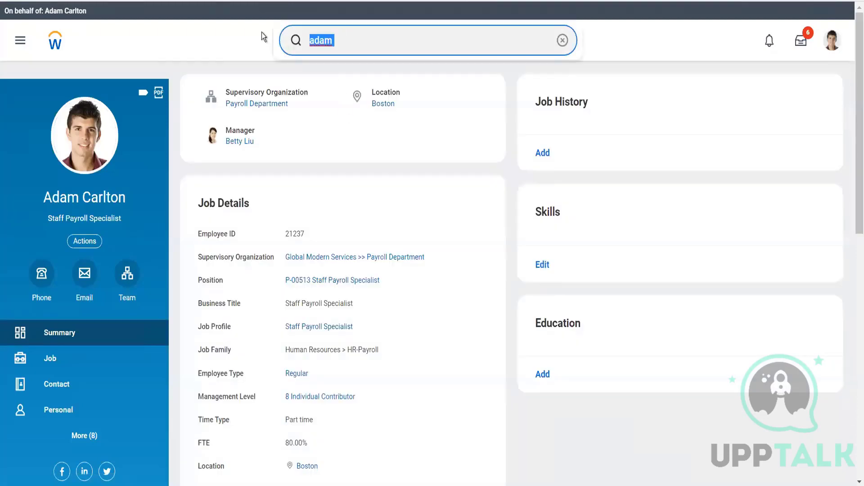
{"action": "type", "text": "view sec for"}
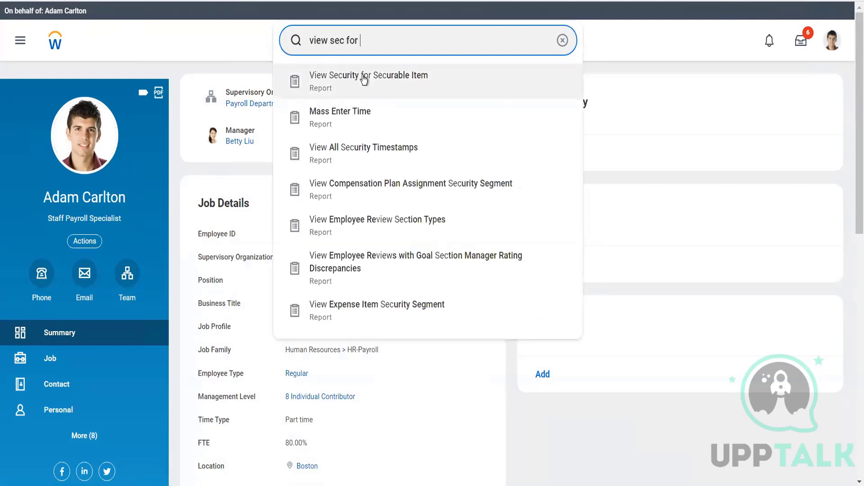
{"action": "left_click", "coordinate": [365, 83]}
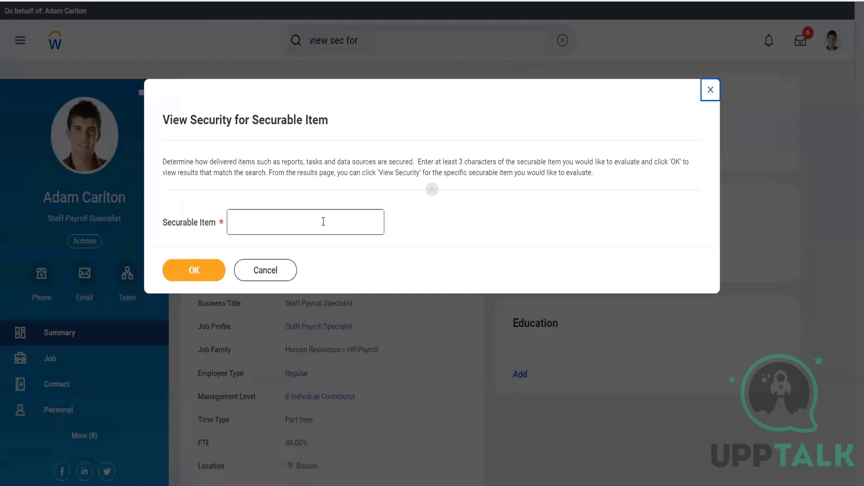
{"action": "left_click", "coordinate": [323, 221]}
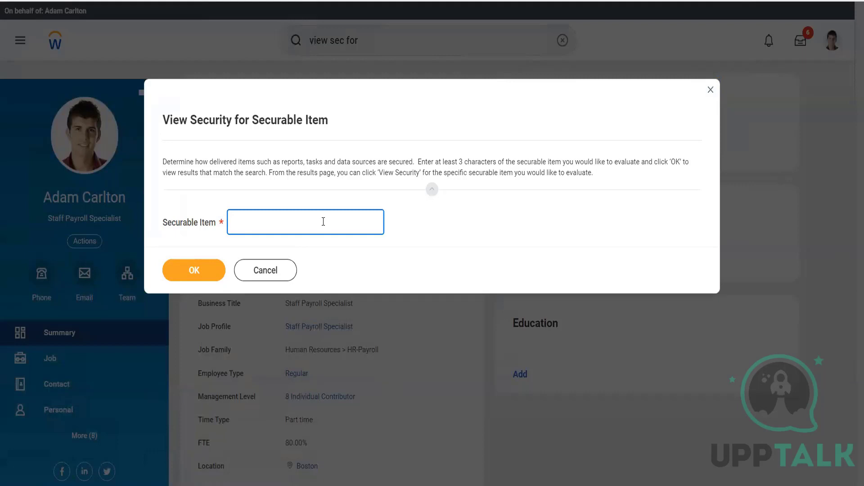
{"action": "type", "text": "record customer payment"}
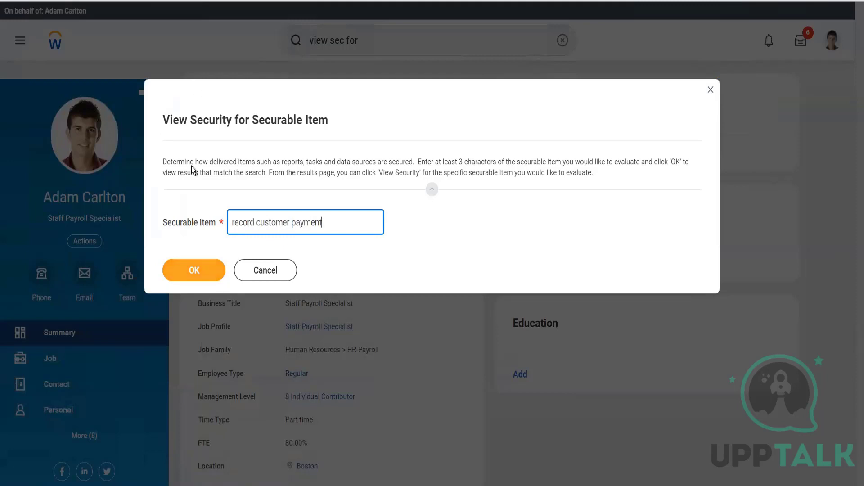
{"action": "left_click", "coordinate": [194, 270]}
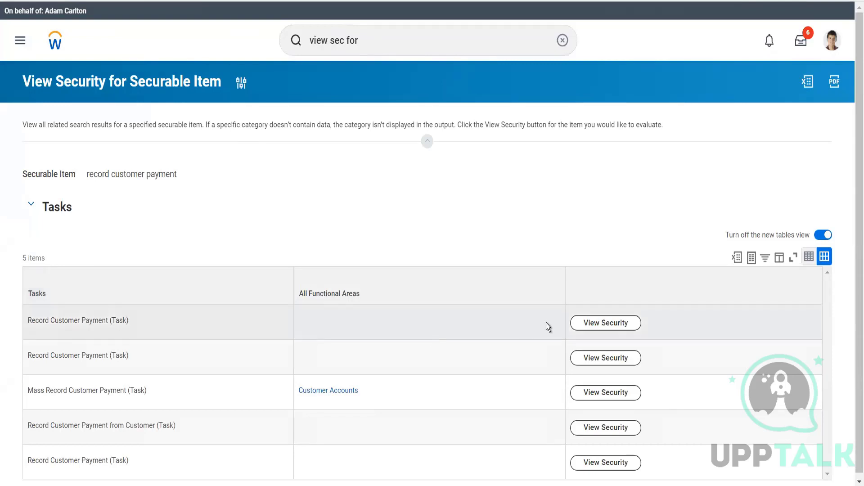
{"action": "left_click", "coordinate": [591, 324]}
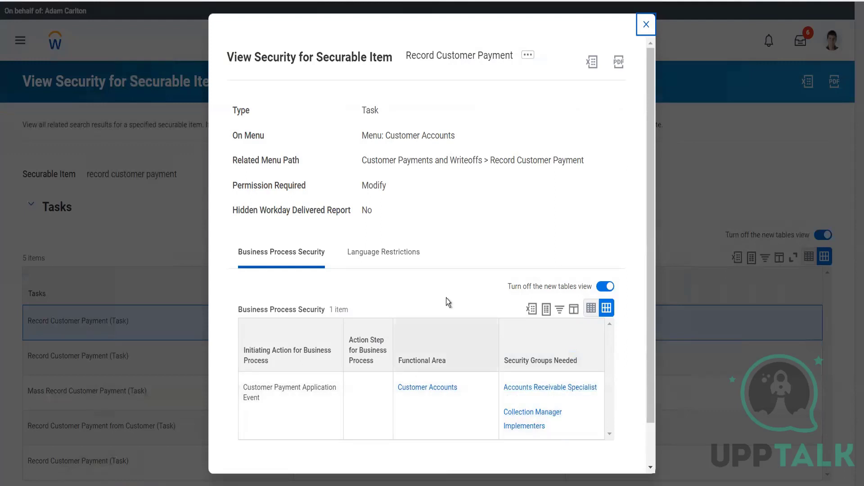
{"action": "left_click", "coordinate": [645, 25]}
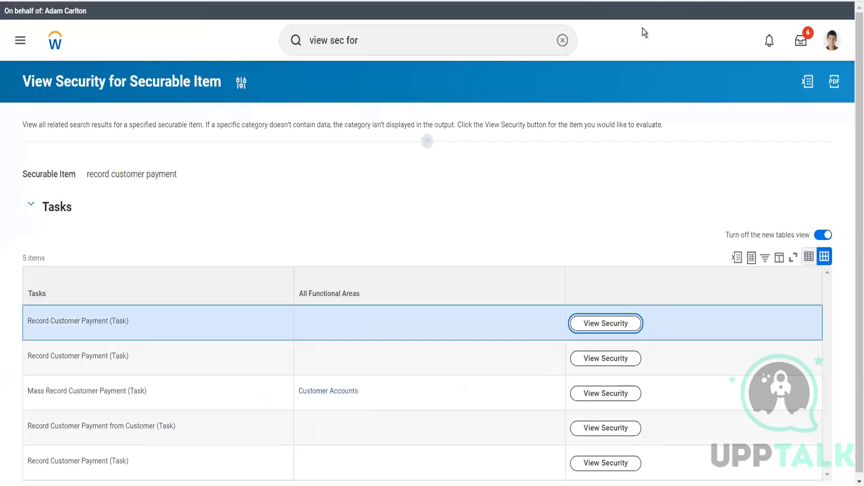
Step: Search for GMS USA and open the company Global Modern Services, Inc. (USA)
{"action": "left_click", "coordinate": [415, 46]}
{"action": "key", "text": "ctrl+a"}
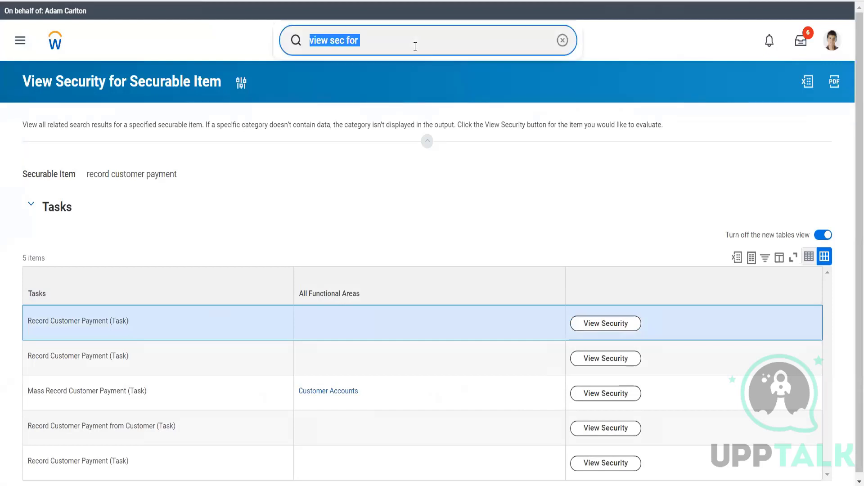
{"action": "type", "text": "gms s"}
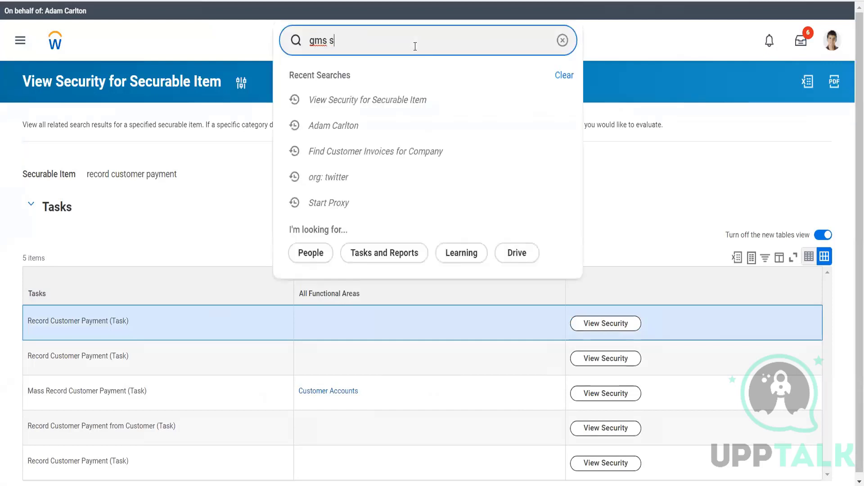
{"action": "key", "text": "BackSpace"}
{"action": "type", "text": "usa"}
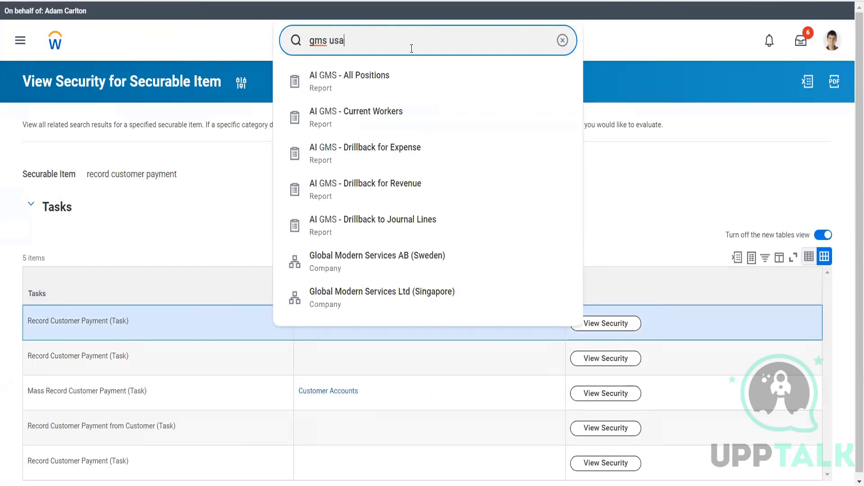
{"action": "left_click", "coordinate": [374, 92]}
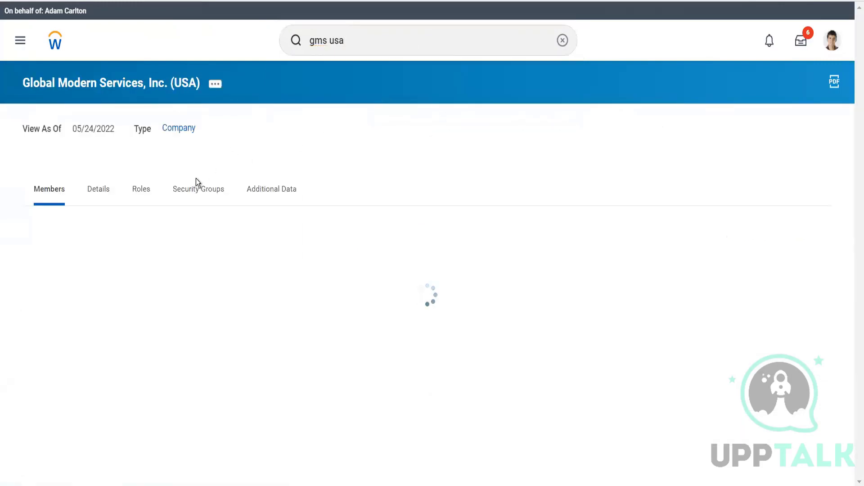
Step: Filter the company's roles by Assignable Role to Accounts Receivable Analyst and Accounts Receivable Specialist
{"action": "left_click", "coordinate": [148, 195]}
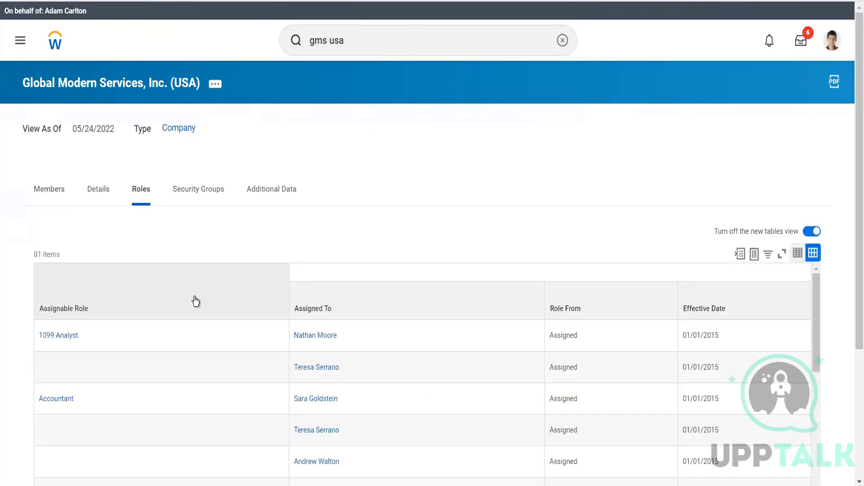
{"action": "left_click", "coordinate": [195, 301]}
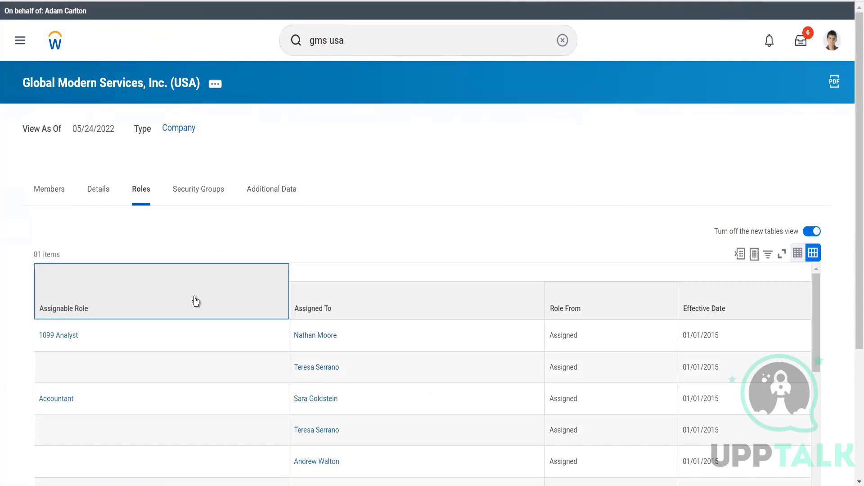
{"action": "left_click", "coordinate": [148, 204]}
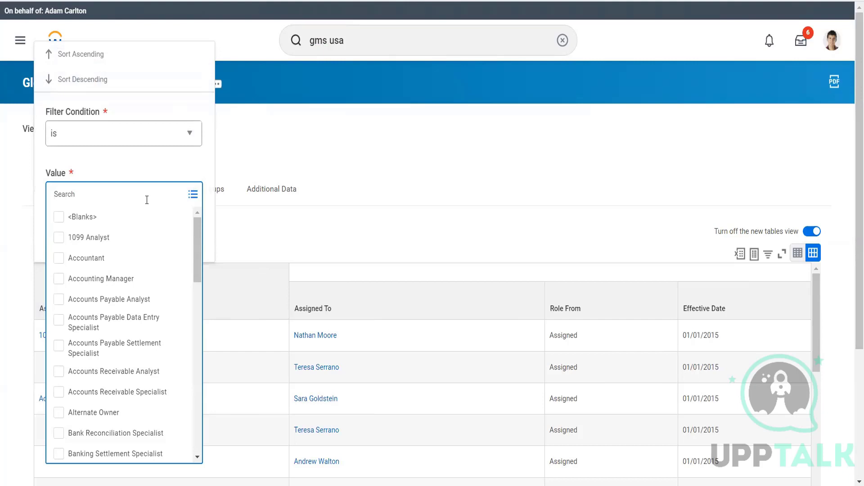
{"action": "type", "text": "Acc Rec"}
{"action": "key", "text": "Return"}
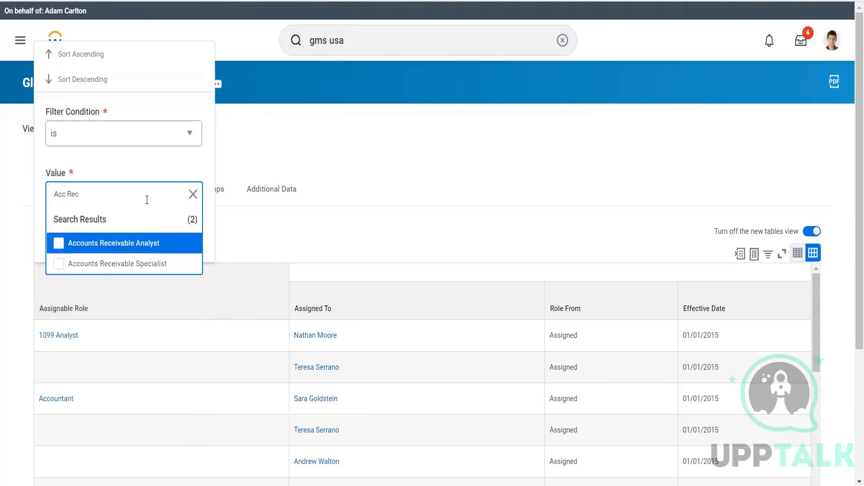
{"action": "left_click", "coordinate": [132, 250]}
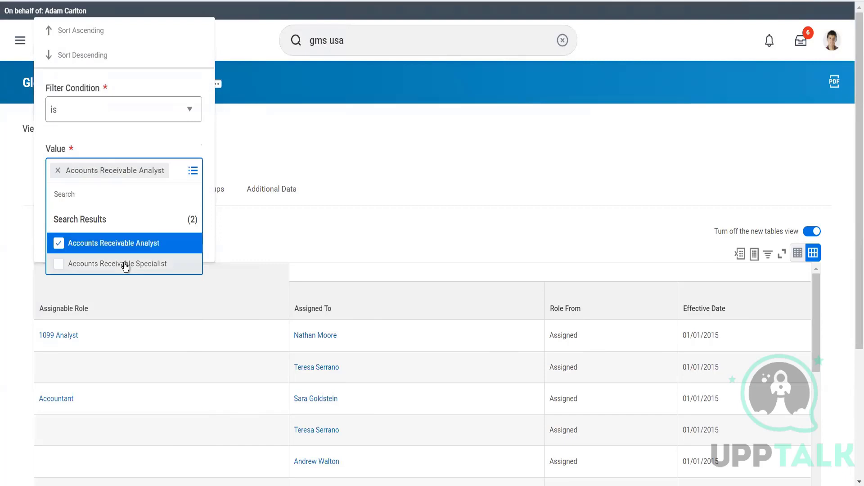
{"action": "left_click", "coordinate": [124, 264]}
{"action": "left_click", "coordinate": [138, 142]}
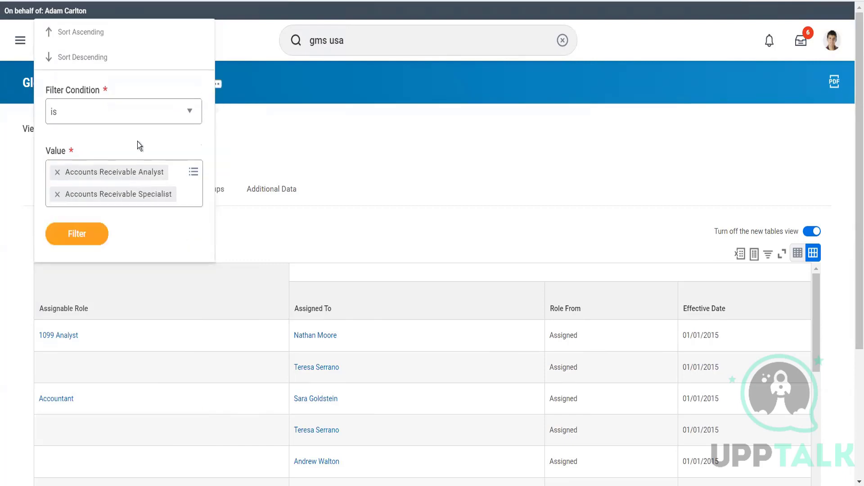
{"action": "left_click", "coordinate": [91, 230]}
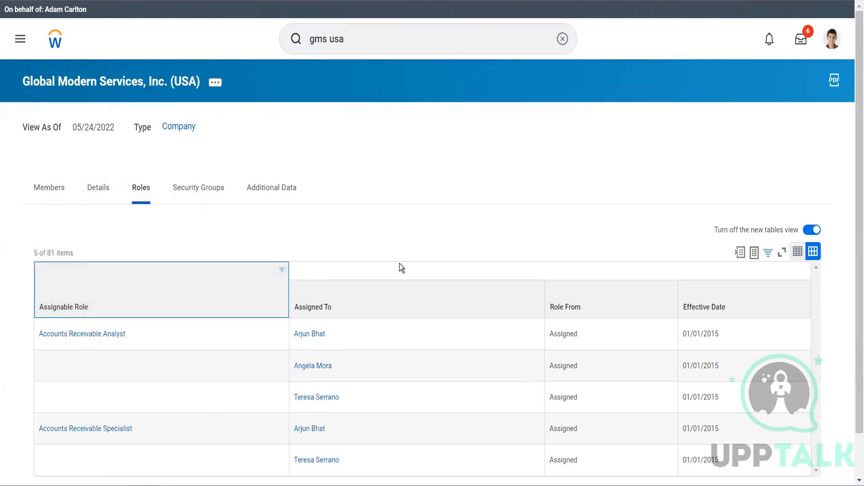
{"action": "scroll", "coordinate": [399, 263], "scroll_direction": "down", "scroll_amount": 1}
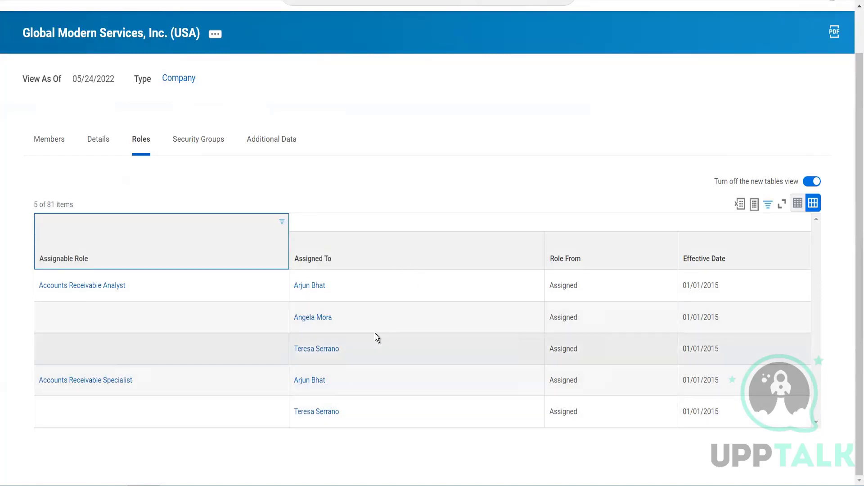
{"action": "scroll", "coordinate": [387, 135], "scroll_direction": "up", "scroll_amount": 2}
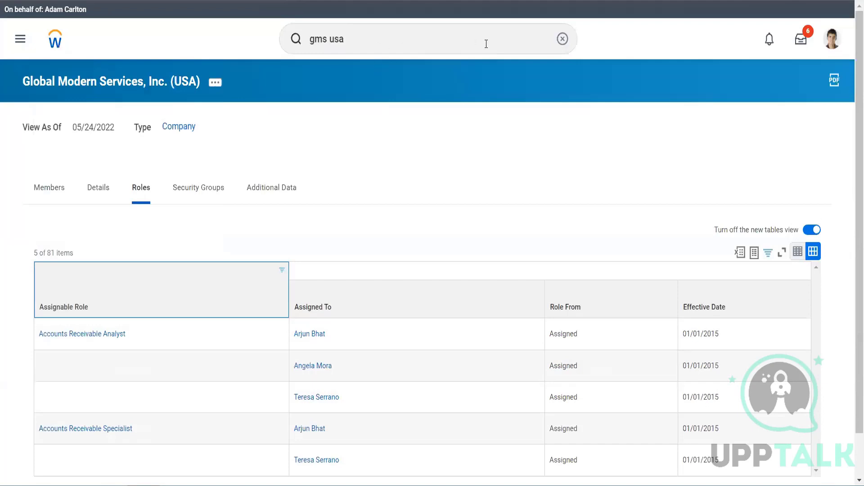
Step: Start a proxy session acting as the worker assigned both Accounts Receivable roles
{"action": "left_click", "coordinate": [562, 39]}
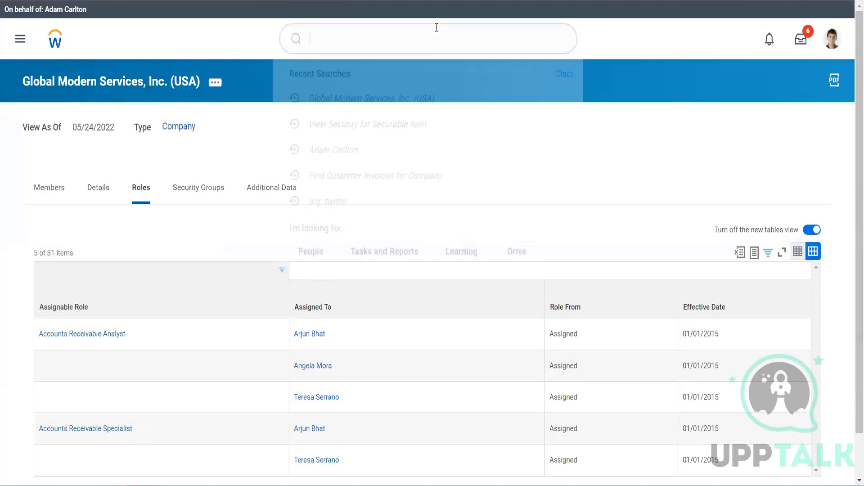
{"action": "type", "text": "star"}
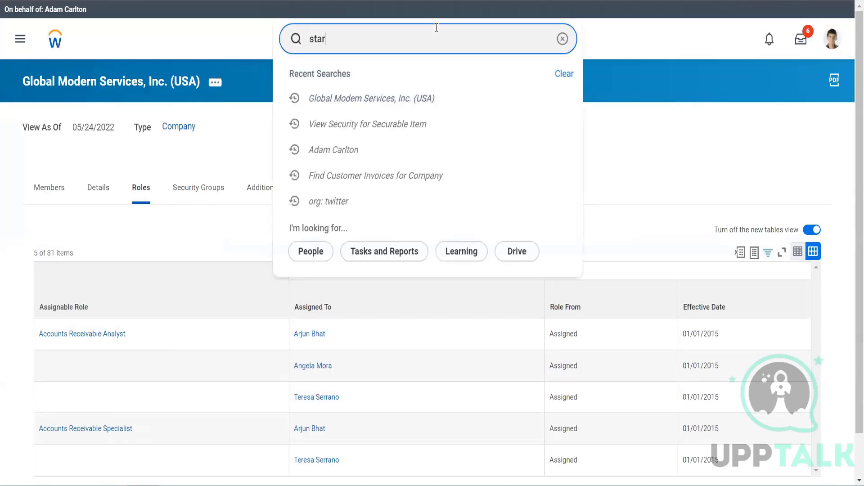
{"action": "type", "text": "t pro"}
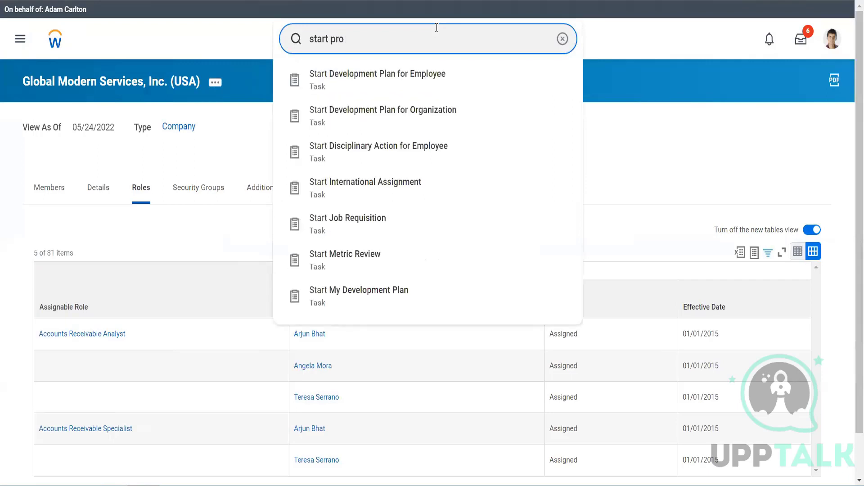
{"action": "type", "text": "x"}
{"action": "left_click", "coordinate": [382, 92]}
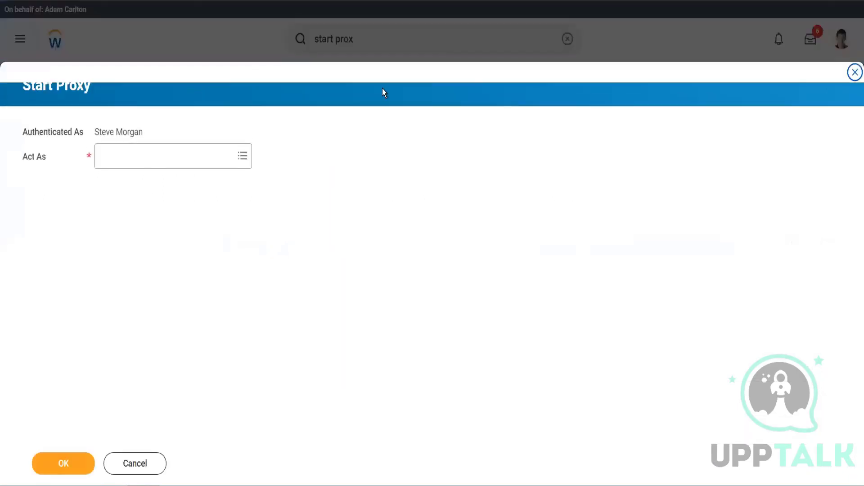
{"action": "left_click", "coordinate": [199, 168]}
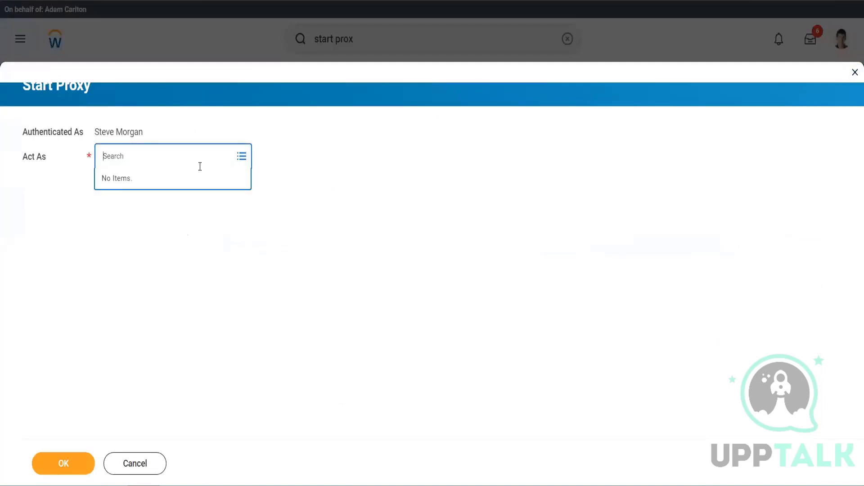
{"action": "type", "text": "ter ser"}
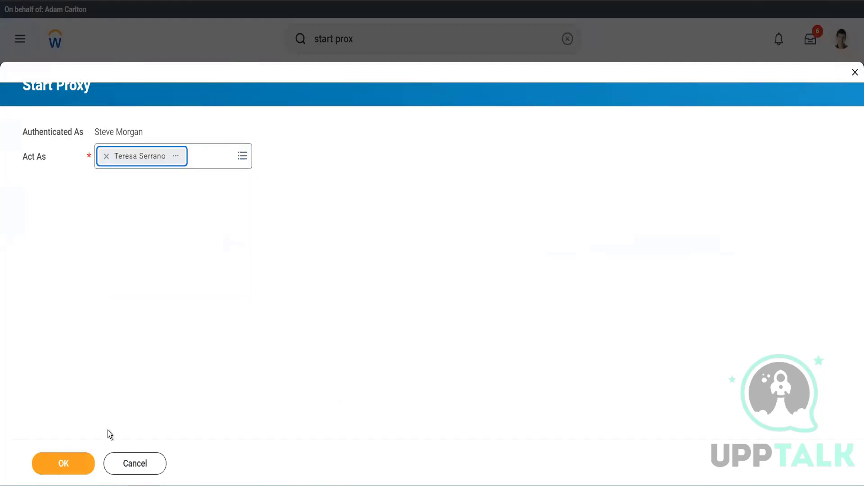
{"action": "left_click", "coordinate": [61, 465]}
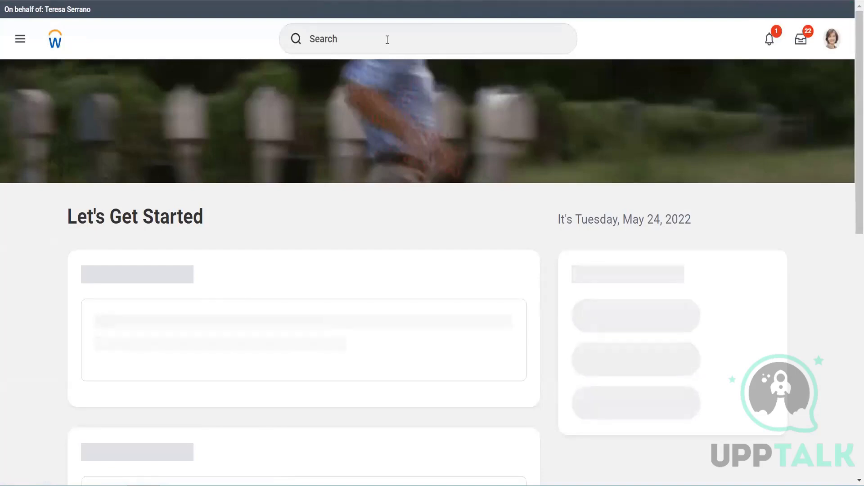
{"action": "left_click", "coordinate": [387, 40]}
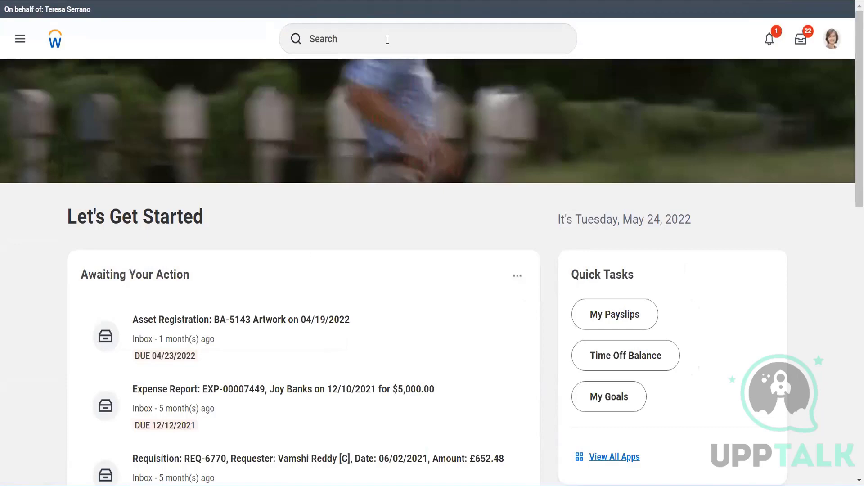
{"action": "left_click", "coordinate": [413, 41]}
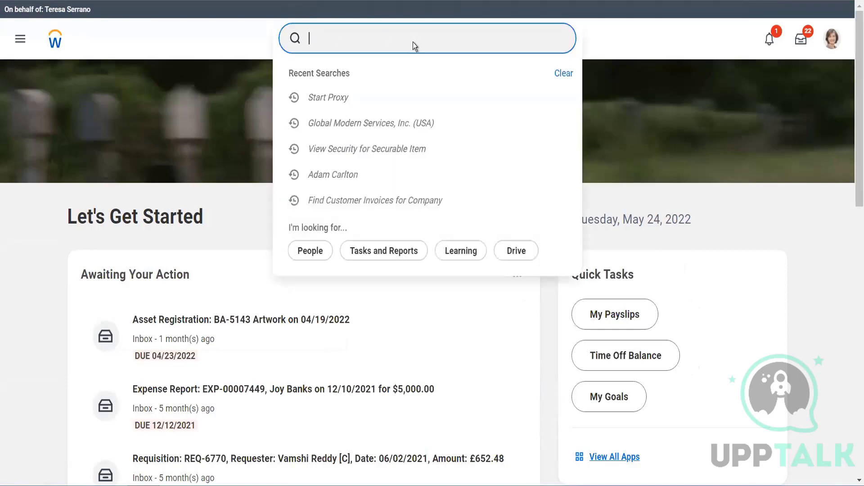
Step: Search for and open the Find Customer Invoices for Company report
{"action": "type", "text": "find cust inv"}
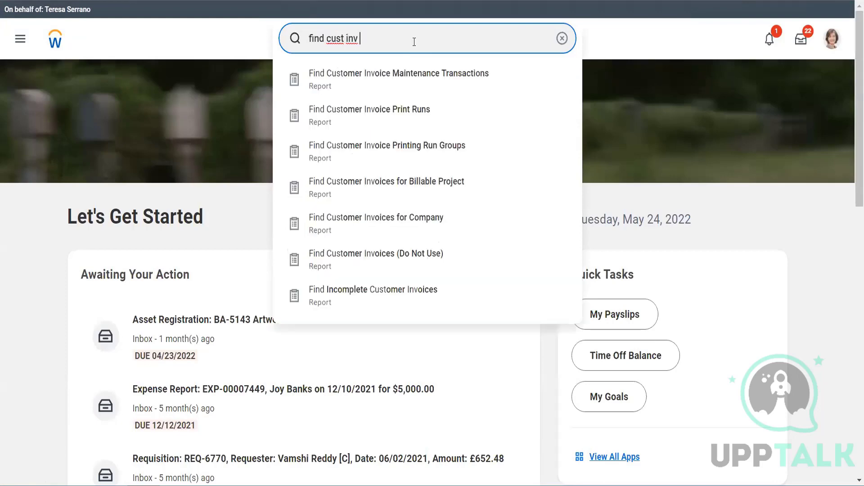
{"action": "type", "text": " for comp"}
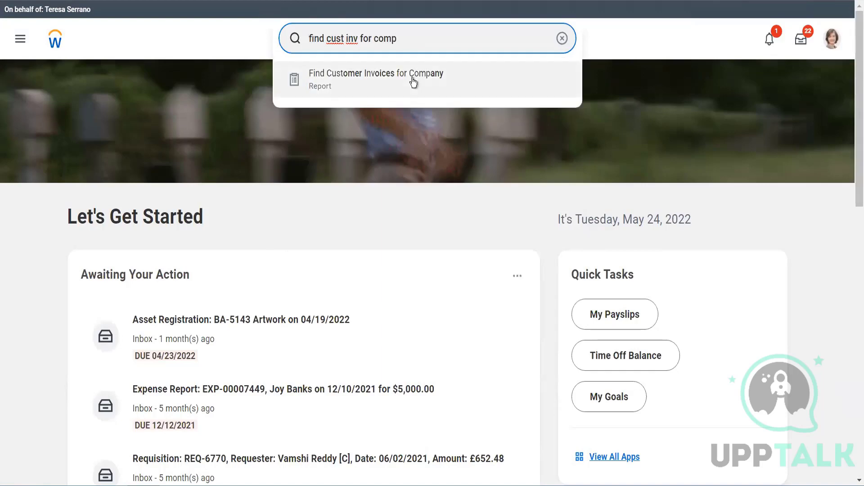
{"action": "left_click", "coordinate": [414, 81]}
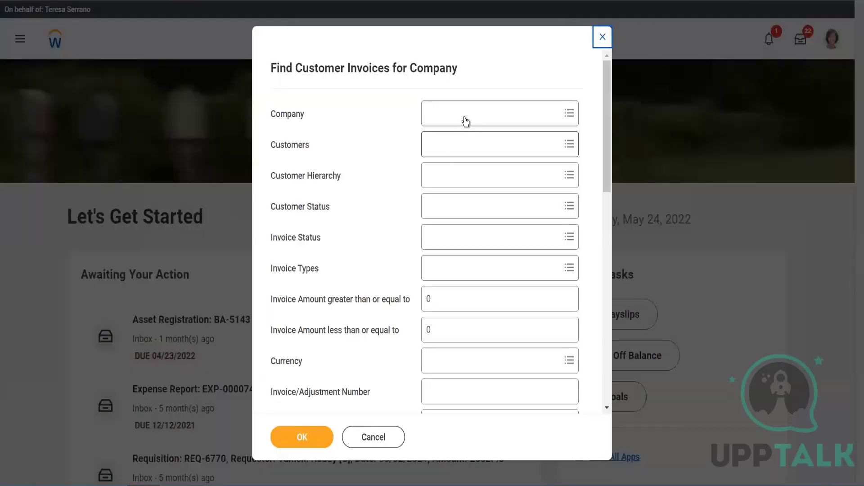
{"action": "left_click", "coordinate": [465, 121]}
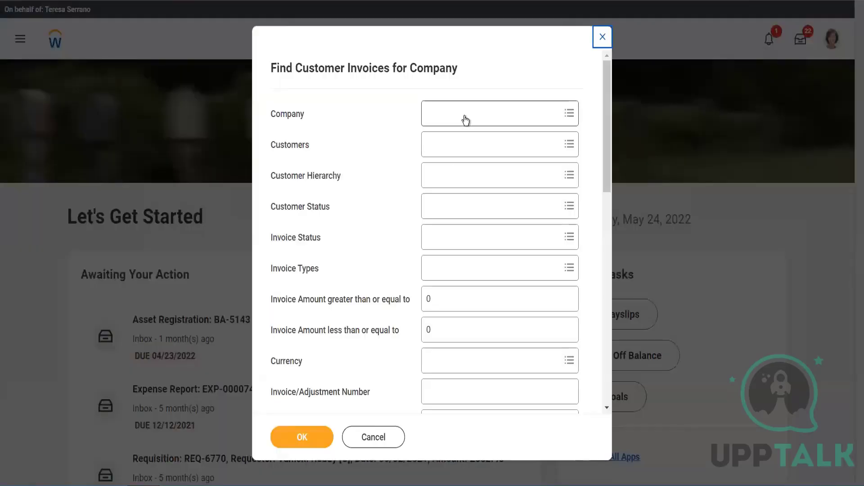
Step: Set the company to Global Modern Services, Inc. (USA) and the payment status to Unpaid and Partially Paid
{"action": "type", "text": "gm"}
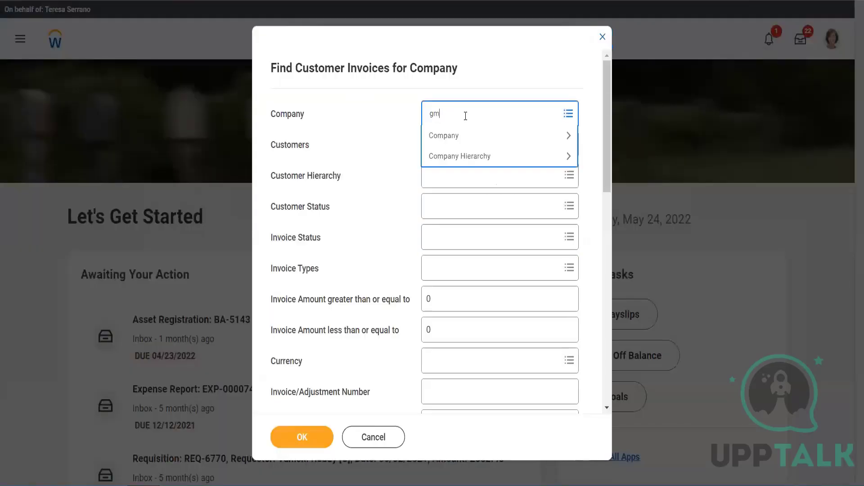
{"action": "type", "text": "s usa"}
{"action": "key", "text": "Return"}
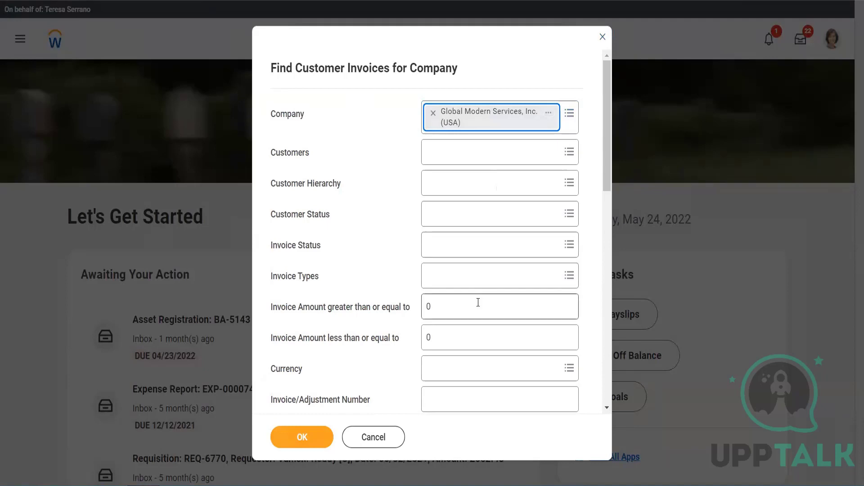
{"action": "scroll", "coordinate": [477, 303], "scroll_direction": "down", "scroll_amount": 7}
{"action": "scroll", "coordinate": [478, 303], "scroll_direction": "down", "scroll_amount": 5}
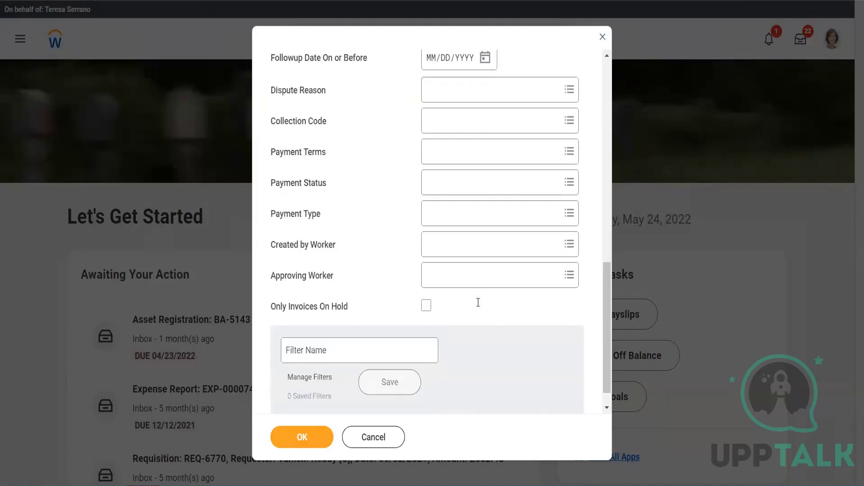
{"action": "left_click", "coordinate": [483, 188]}
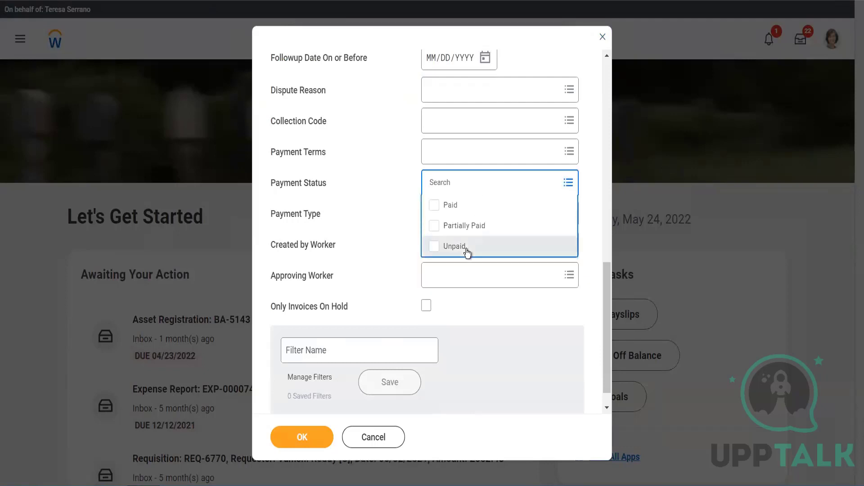
{"action": "left_click", "coordinate": [466, 250]}
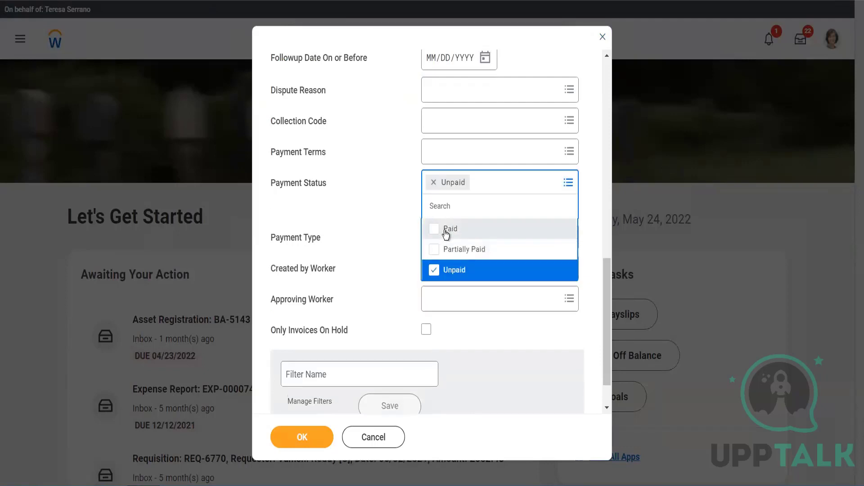
{"action": "left_click", "coordinate": [380, 214]}
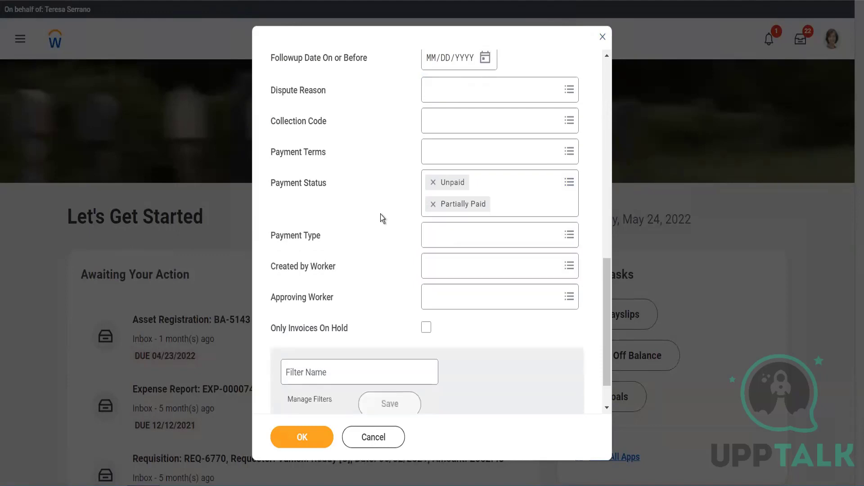
Step: Set the invoice status to Approved and run the report
{"action": "scroll", "coordinate": [380, 214], "scroll_direction": "up", "scroll_amount": 8}
{"action": "scroll", "coordinate": [379, 215], "scroll_direction": "up", "scroll_amount": 3}
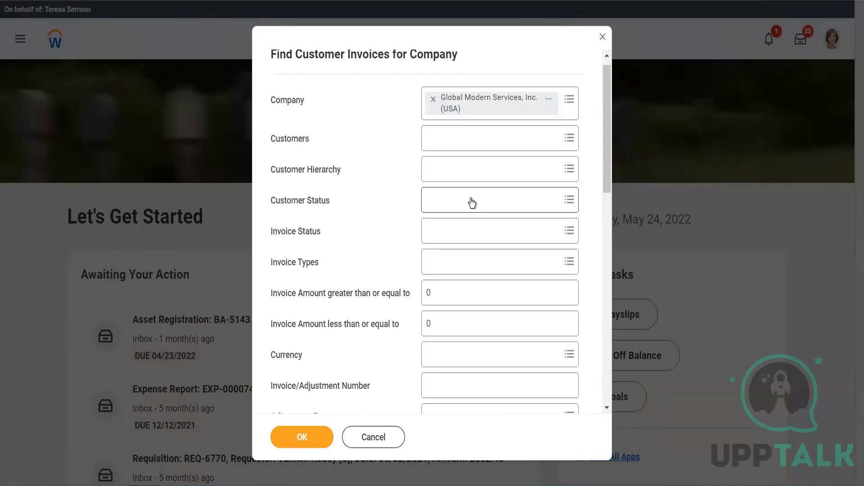
{"action": "left_click", "coordinate": [455, 228]}
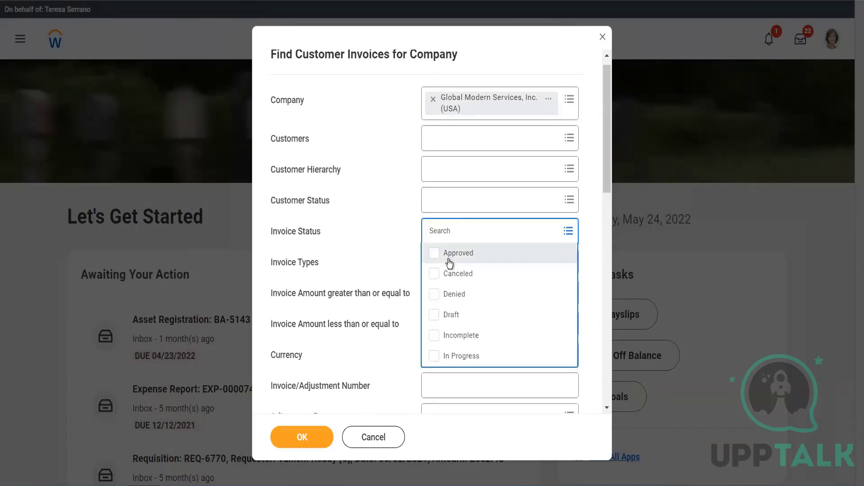
{"action": "left_click", "coordinate": [449, 261]}
{"action": "left_click", "coordinate": [367, 247]}
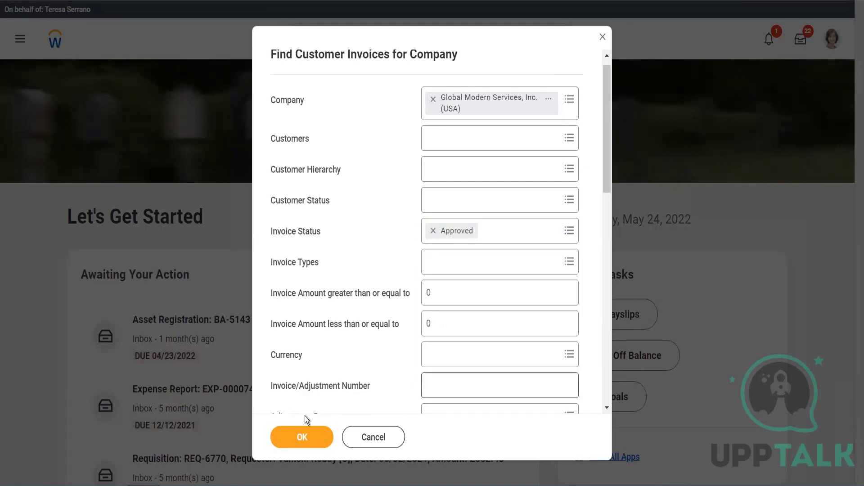
{"action": "left_click", "coordinate": [304, 429]}
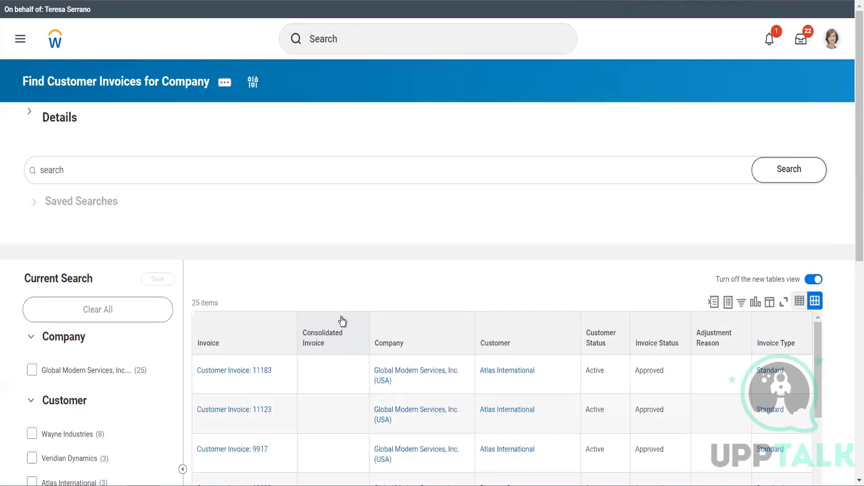
Step: Open Customer Invoice 11183 from the report results
{"action": "scroll", "coordinate": [342, 265], "scroll_direction": "down", "scroll_amount": 4}
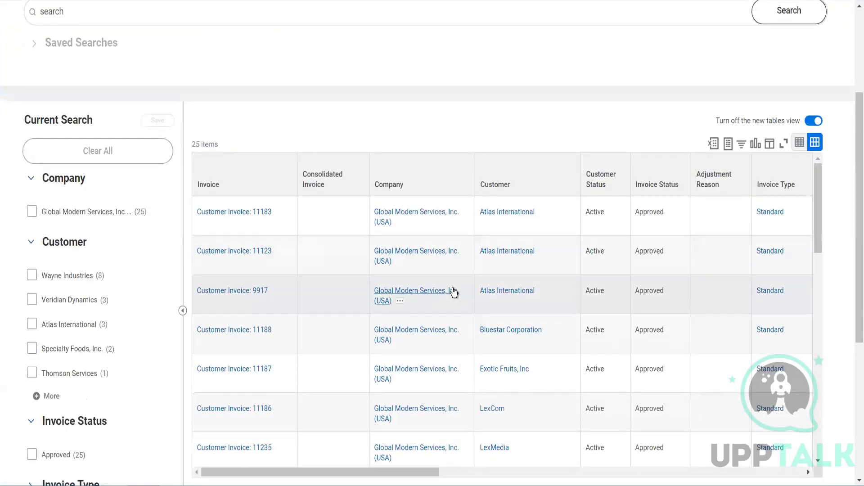
{"action": "scroll", "coordinate": [454, 291], "scroll_direction": "right", "scroll_amount": 10}
{"action": "scroll", "coordinate": [453, 288], "scroll_direction": "left", "scroll_amount": 10}
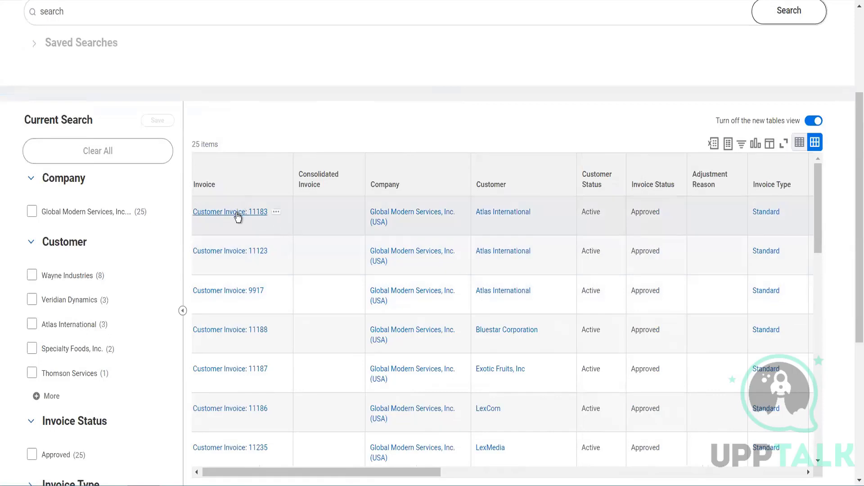
{"action": "right_click", "coordinate": [256, 226]}
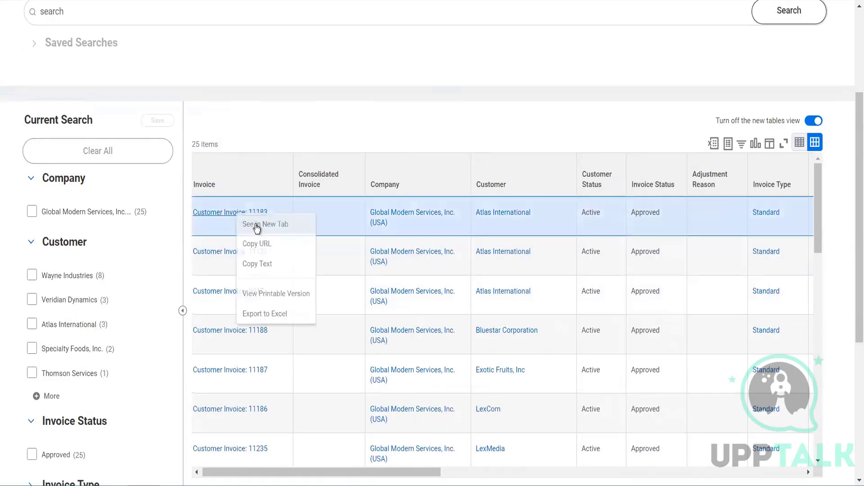
{"action": "left_click", "coordinate": [255, 224]}
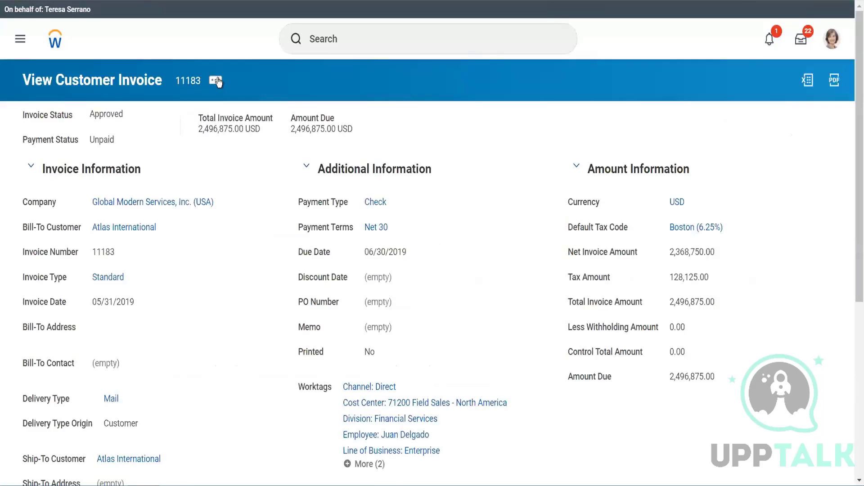
{"action": "left_click", "coordinate": [217, 79]}
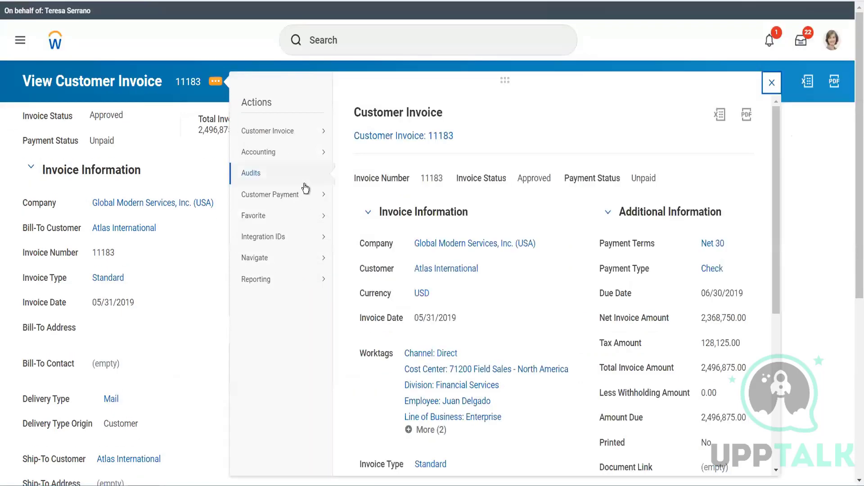
{"action": "mouse_move", "coordinate": [310, 195]}
{"action": "left_click", "coordinate": [199, 277]}
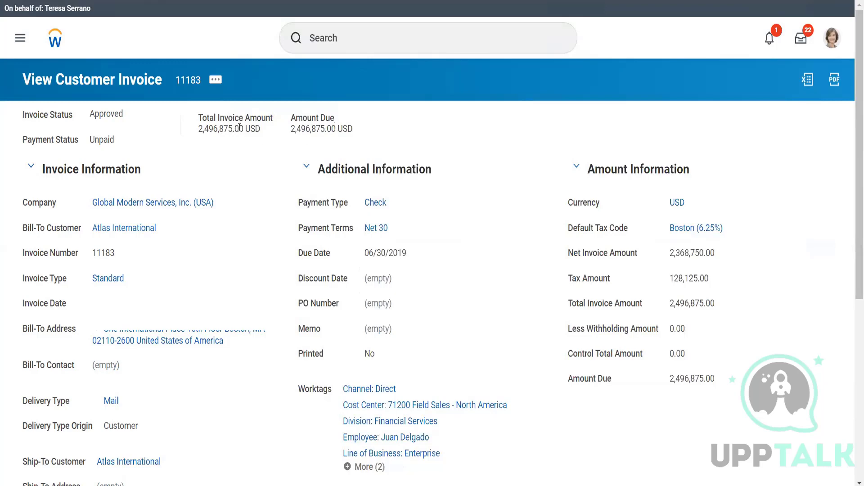
Step: Start Record Customer Payment from invoice 11183's actions and set the total payment amount to 100
{"action": "left_click", "coordinate": [216, 80]}
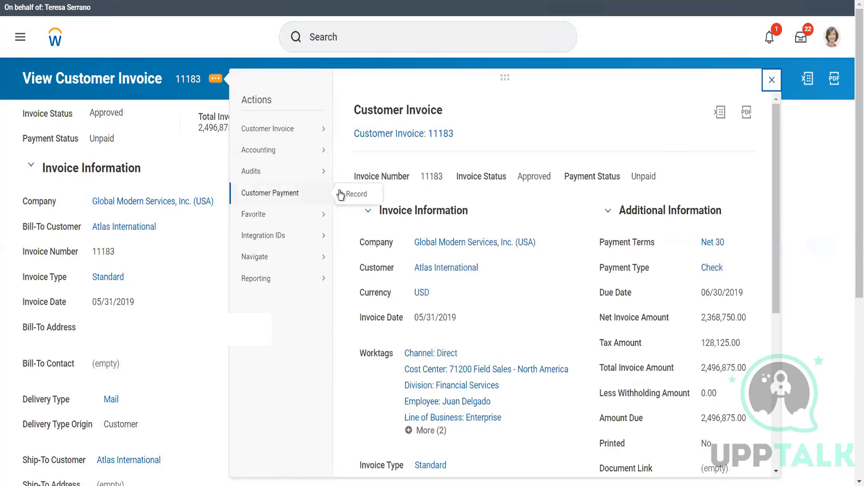
{"action": "left_click", "coordinate": [356, 195]}
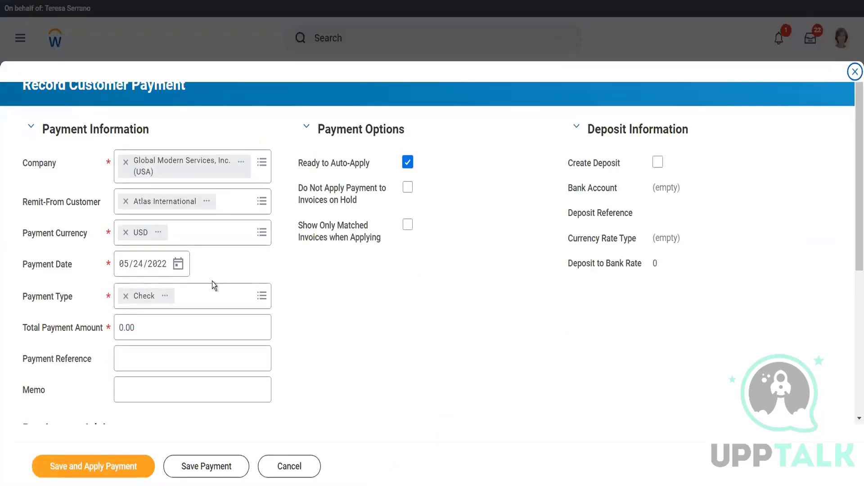
{"action": "left_click", "coordinate": [151, 327]}
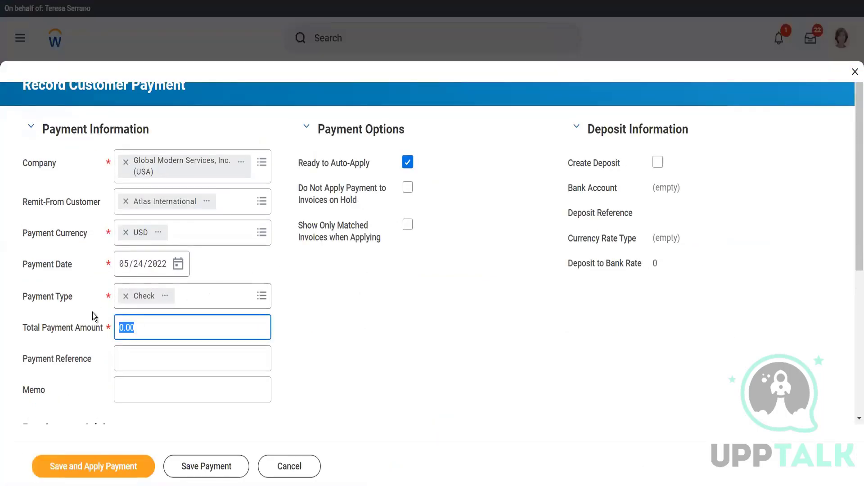
{"action": "type", "text": "100"}
{"action": "key", "text": "Tab"}
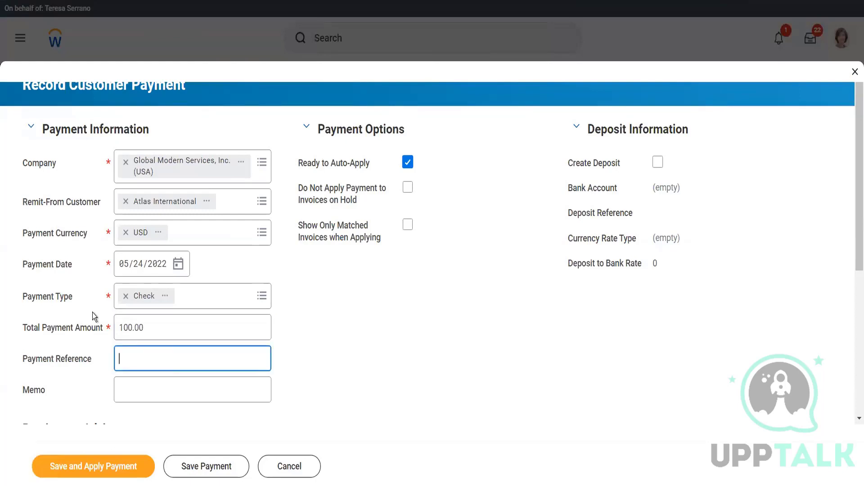
Step: Enter the payment reference Slip#34343 and the memo Testing 100 $
{"action": "type", "text": "Slip#34343"}
{"action": "key", "text": "Tab"}
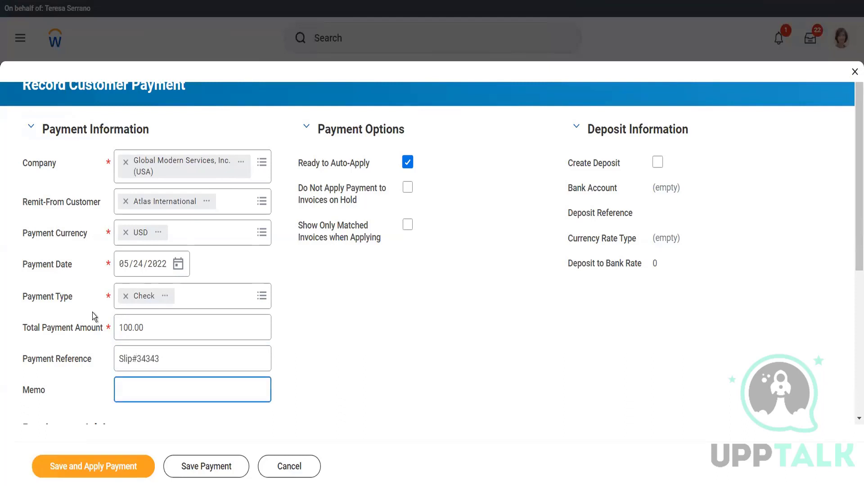
{"action": "type", "text": "Testing 100 $"}
{"action": "scroll", "coordinate": [564, 340], "scroll_direction": "down", "scroll_amount": 4}
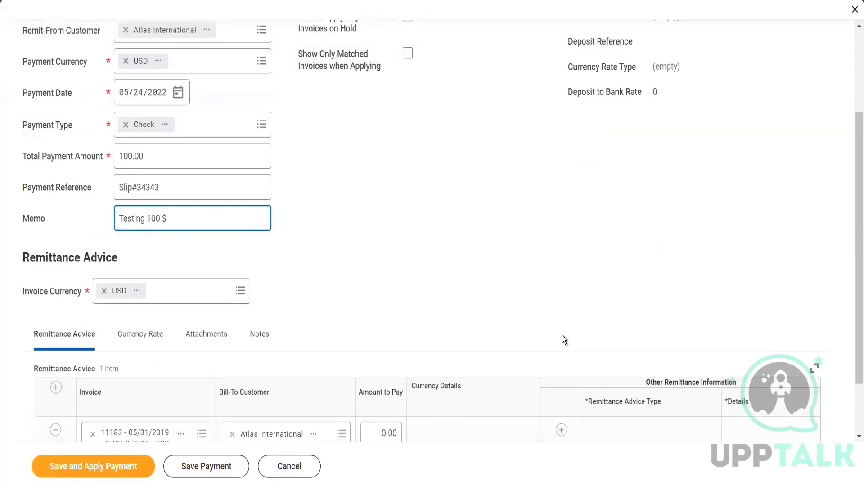
Step: Save and apply the payment, then submit its application to invoice 11183
{"action": "scroll", "coordinate": [562, 335], "scroll_direction": "down", "scroll_amount": 2}
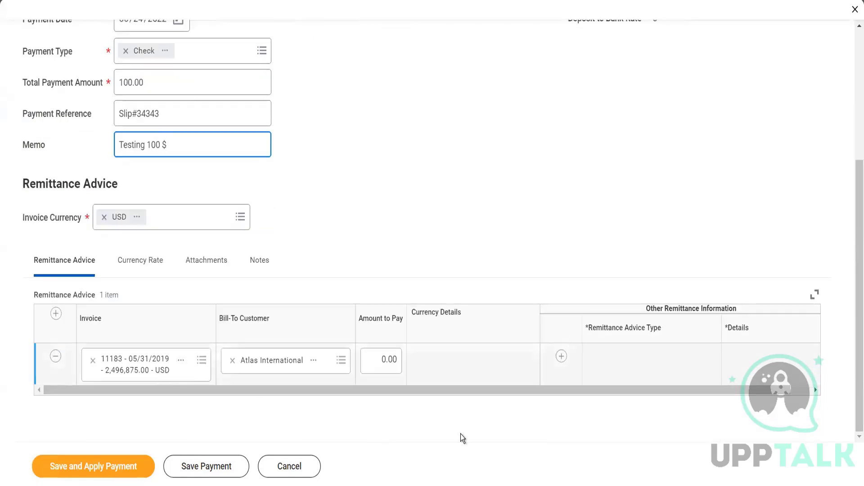
{"action": "left_click", "coordinate": [118, 467]}
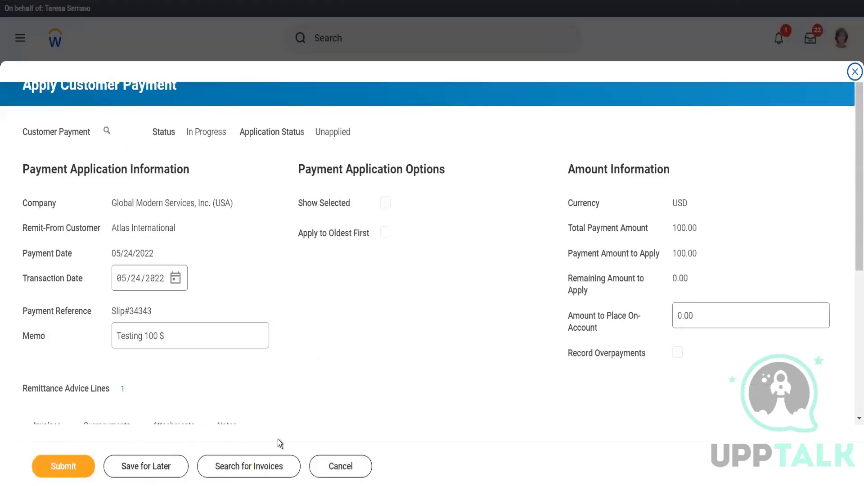
{"action": "scroll", "coordinate": [357, 391], "scroll_direction": "down", "scroll_amount": 5}
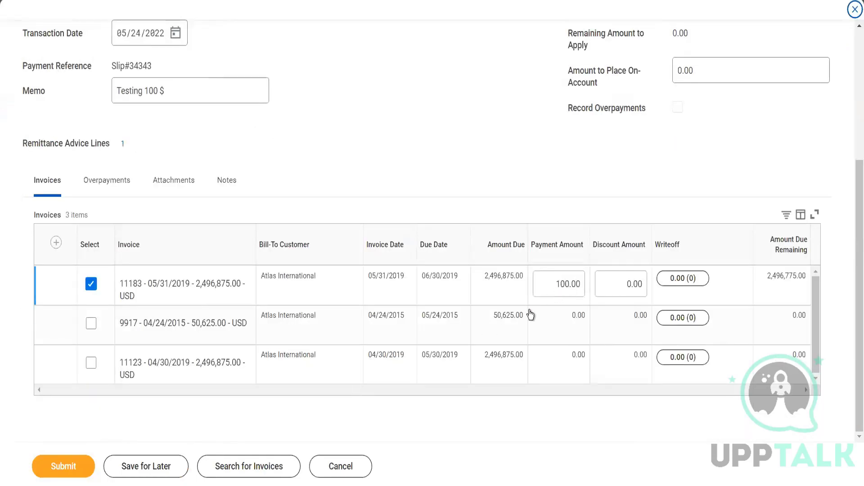
{"action": "left_click", "coordinate": [56, 468]}
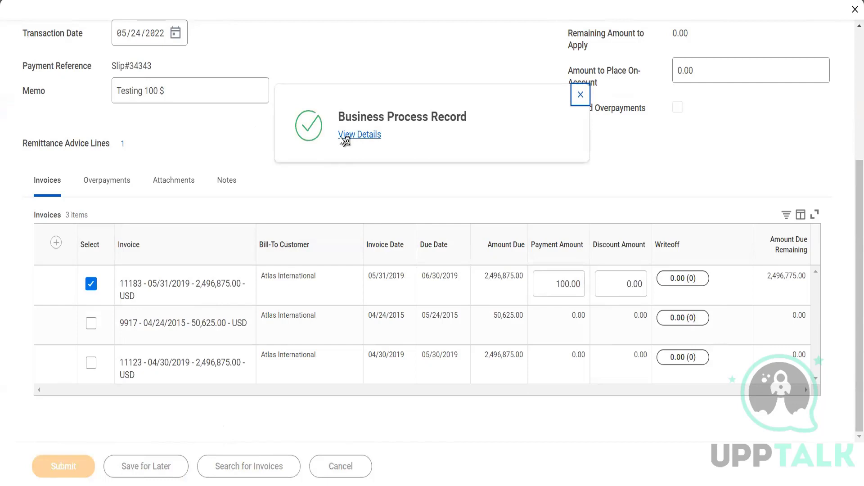
Step: Open the completed business process record's details and review its process history
{"action": "left_click", "coordinate": [354, 136]}
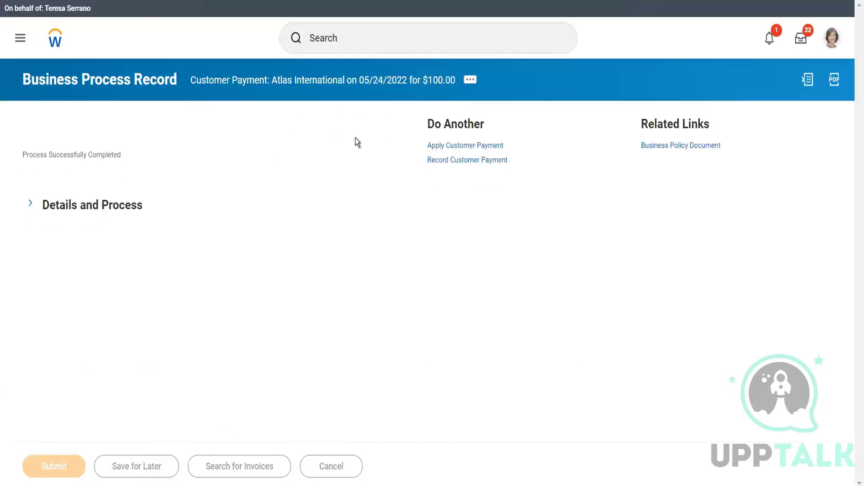
{"action": "left_click", "coordinate": [109, 213]}
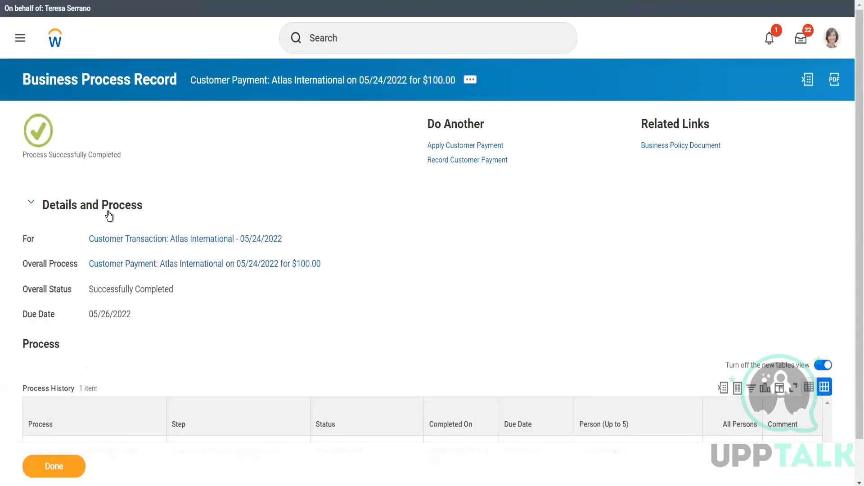
{"action": "scroll", "coordinate": [118, 344], "scroll_direction": "down", "scroll_amount": 1}
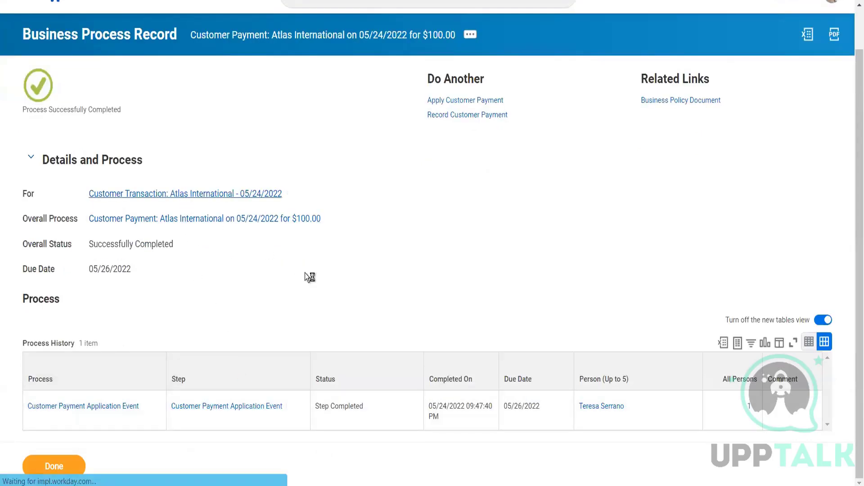
{"action": "scroll", "coordinate": [305, 273], "scroll_direction": "down", "scroll_amount": 3}
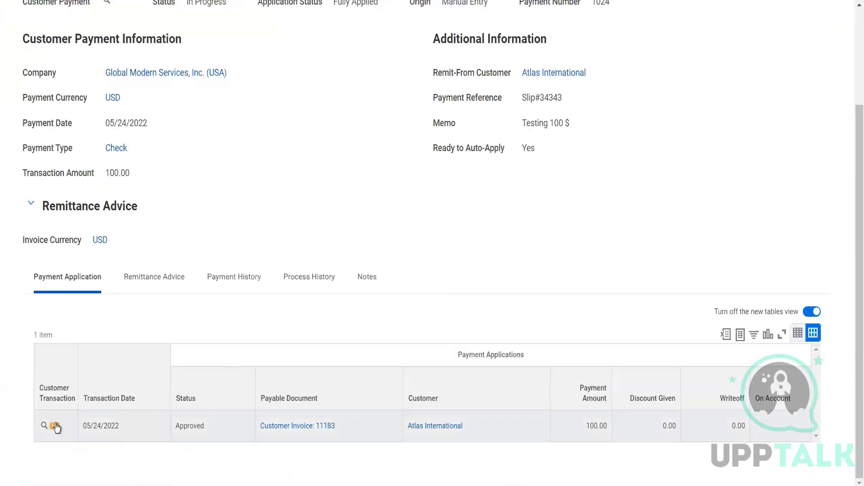
Step: View the accounting journal lines for the recorded customer payment transaction
{"action": "left_click", "coordinate": [55, 426]}
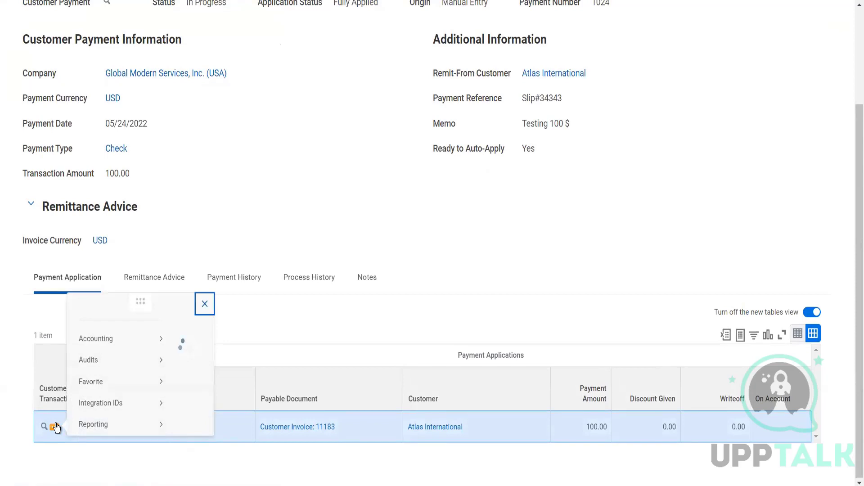
{"action": "mouse_move", "coordinate": [162, 78]}
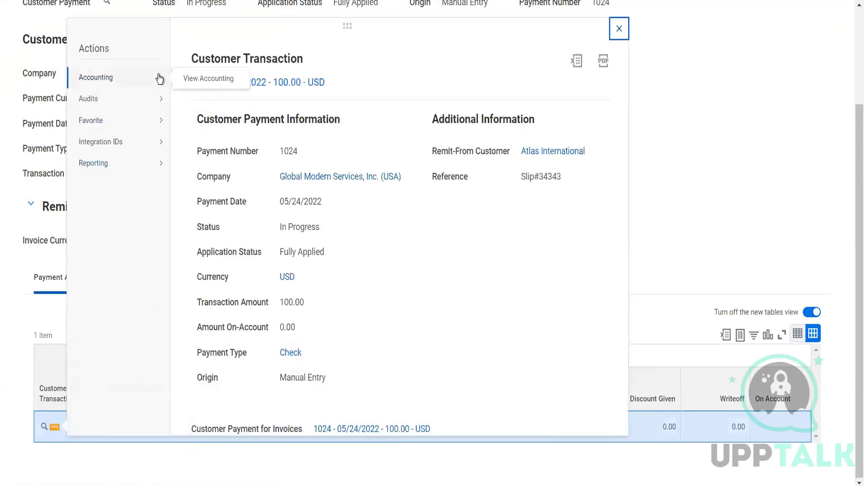
{"action": "left_click", "coordinate": [201, 81]}
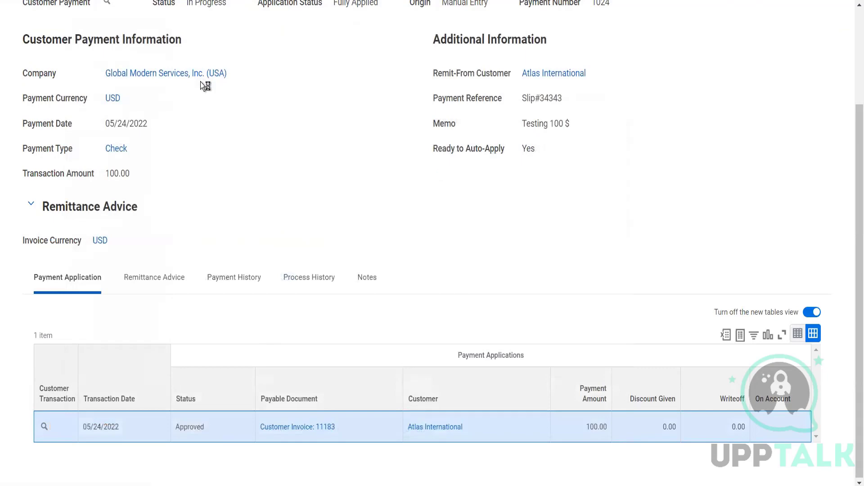
{"action": "scroll", "coordinate": [280, 273], "scroll_direction": "down", "scroll_amount": 4}
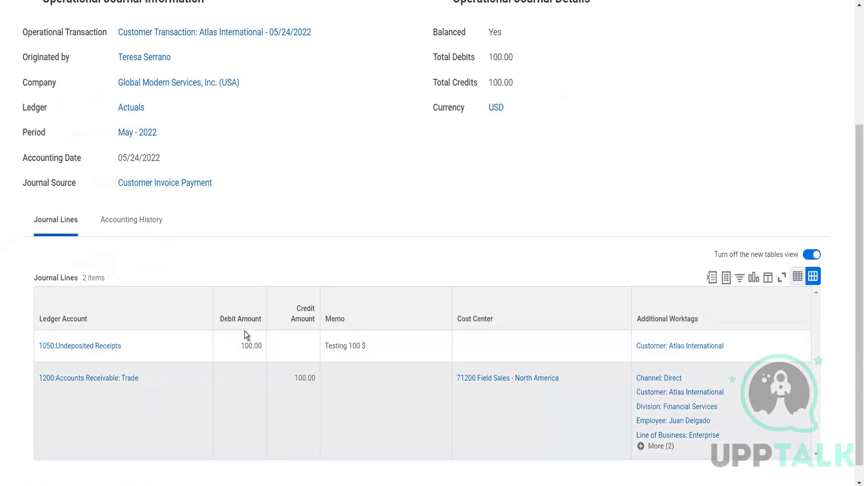
{"action": "scroll", "coordinate": [247, 326], "scroll_direction": "up", "scroll_amount": 4}
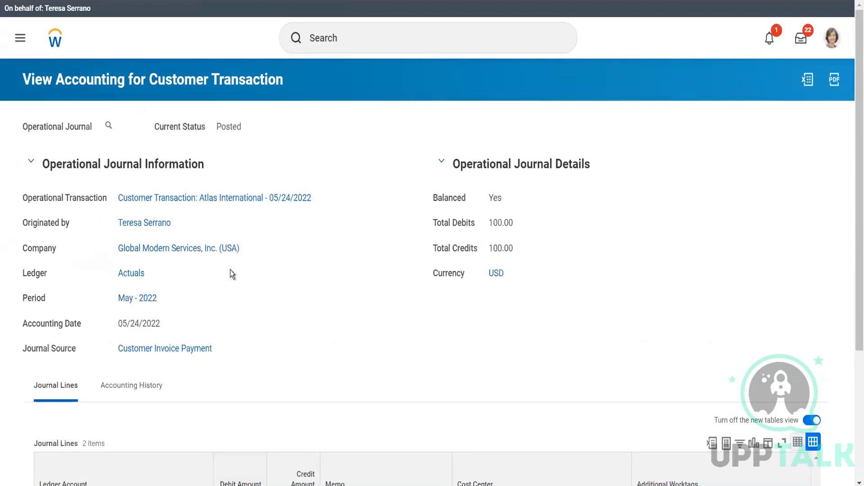
Step: Navigate from the accounting view to the customer transaction and open Customer Invoice 11183
{"action": "left_click", "coordinate": [241, 198]}
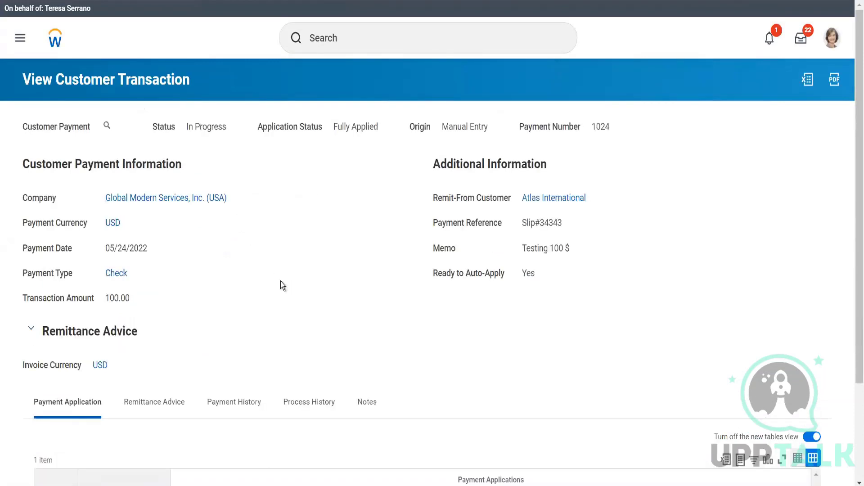
{"action": "scroll", "coordinate": [217, 366], "scroll_direction": "down", "scroll_amount": 3}
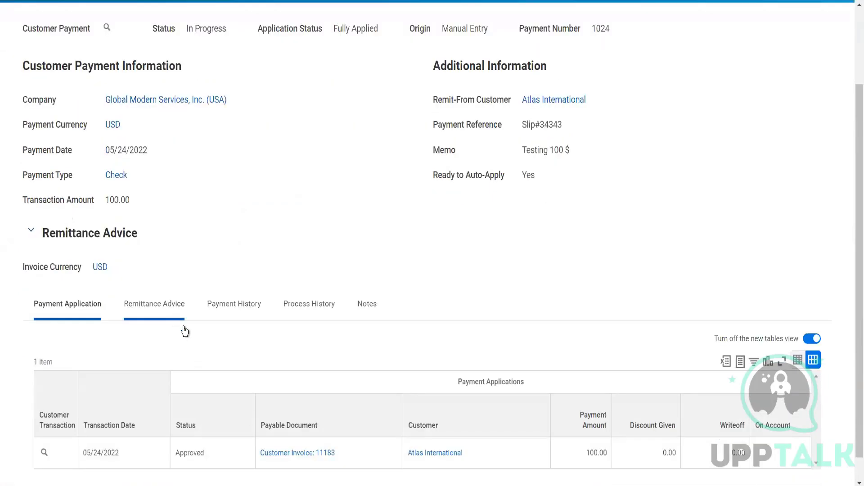
{"action": "left_click", "coordinate": [282, 456]}
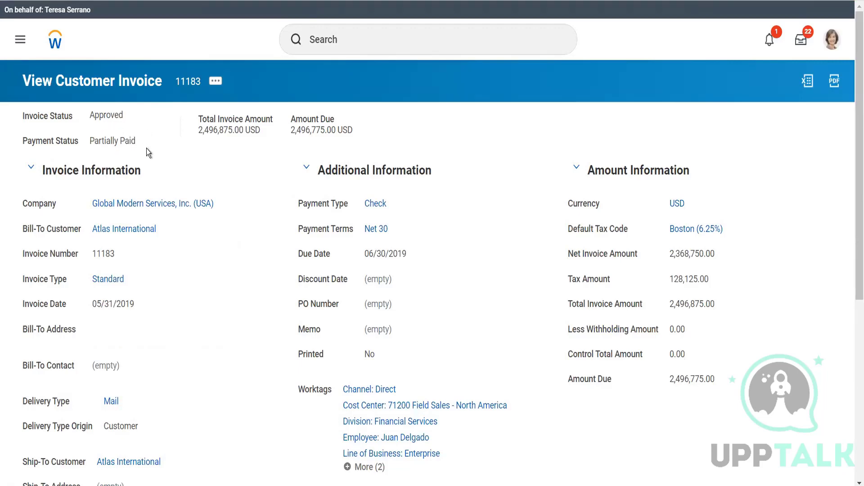
Step: Search the tasks for Record Customer Payment
{"action": "left_click", "coordinate": [216, 82]}
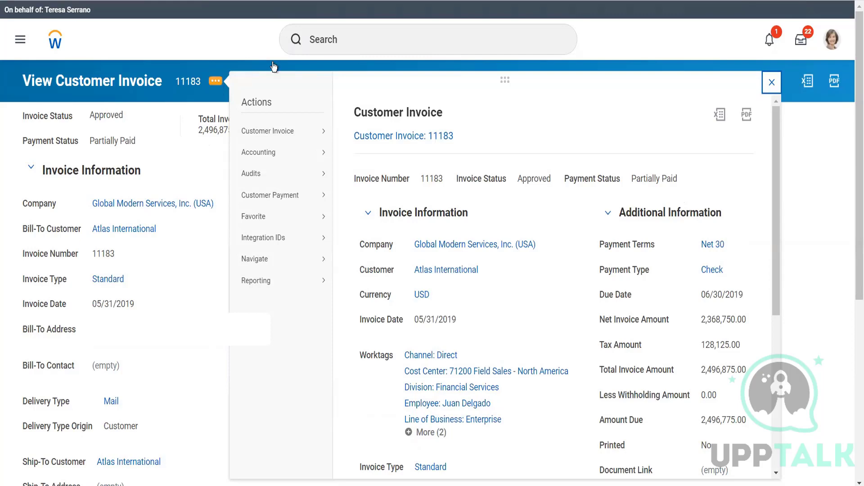
{"action": "left_click", "coordinate": [351, 35]}
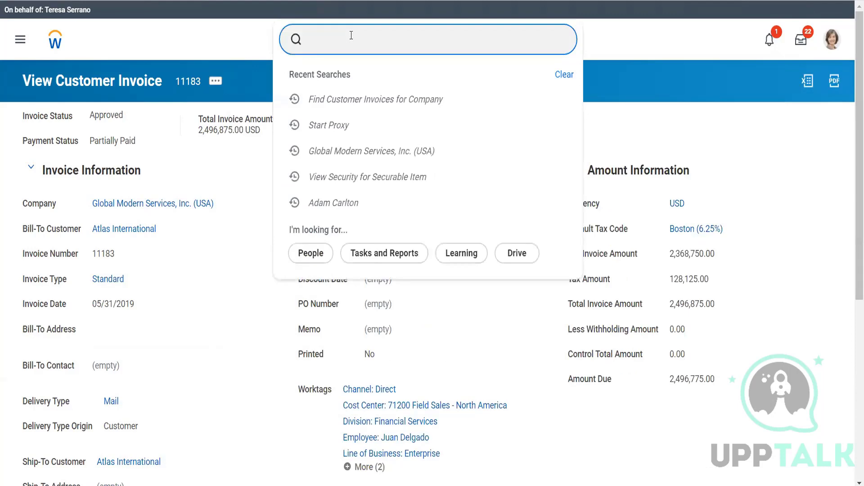
{"action": "type", "text": "record cust pay"}
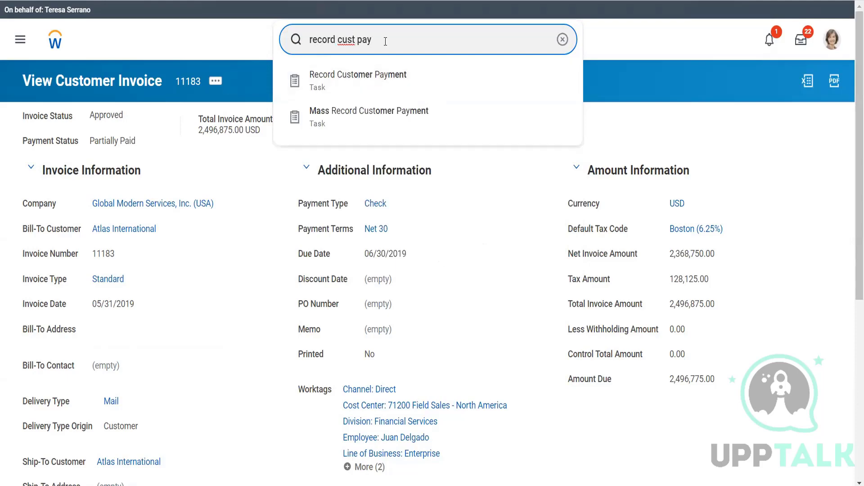
Step: Search the tasks for Create Customer Deposit
{"action": "left_click_drag", "start_coordinate": [371, 39], "coordinate": [295, 39]}
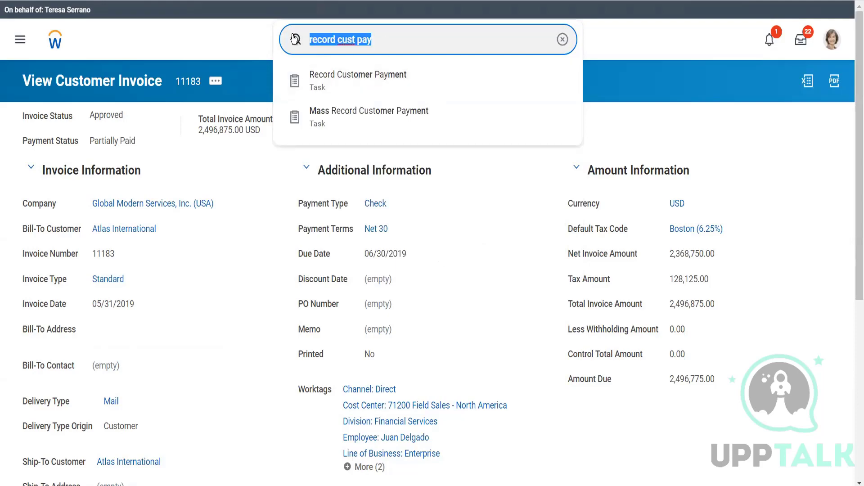
{"action": "type", "text": "cr cust fe"}
{"action": "key", "text": "BackSpace"}
{"action": "key", "text": "BackSpace"}
{"action": "key", "text": "BackSpace"}
{"action": "type", "text": "de"}
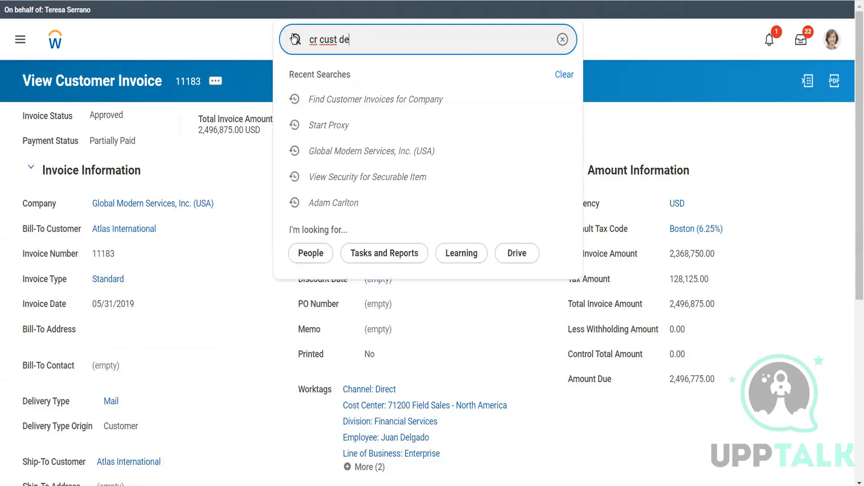
{"action": "type", "text": "po"}
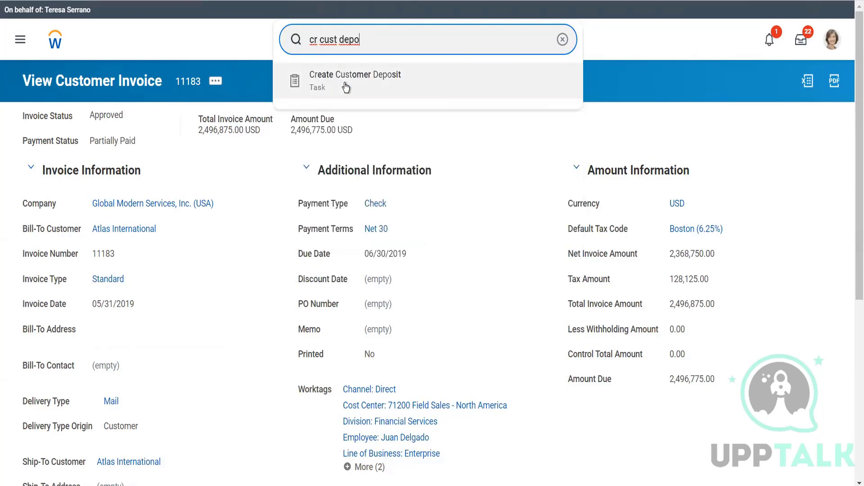
{"action": "left_click", "coordinate": [199, 257]}
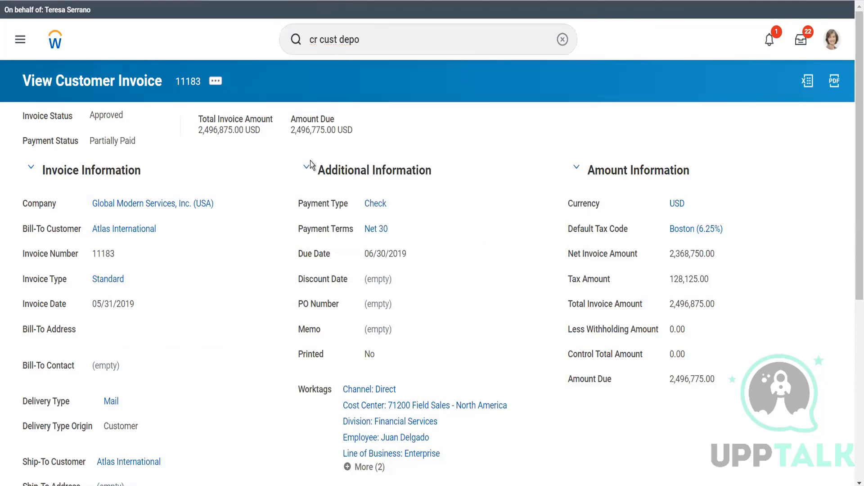
Step: Start Record Customer Payment from invoice 11183's actions and enable Create Deposit
{"action": "left_click", "coordinate": [216, 81]}
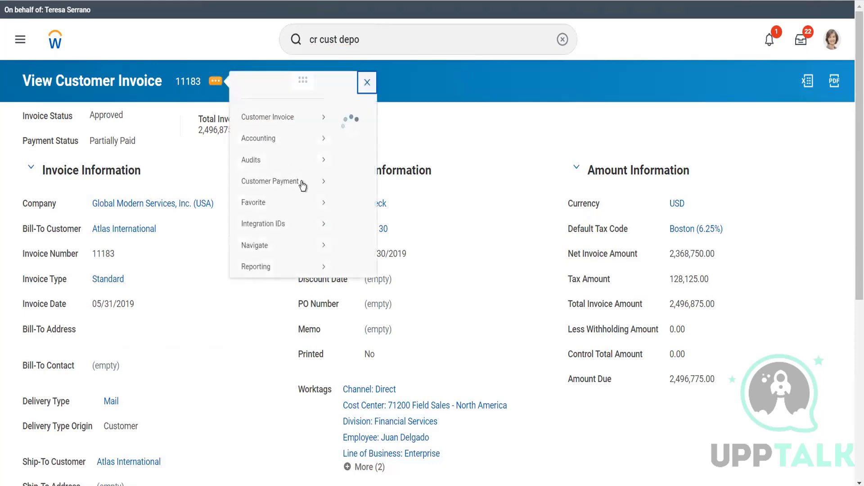
{"action": "mouse_move", "coordinate": [306, 194]}
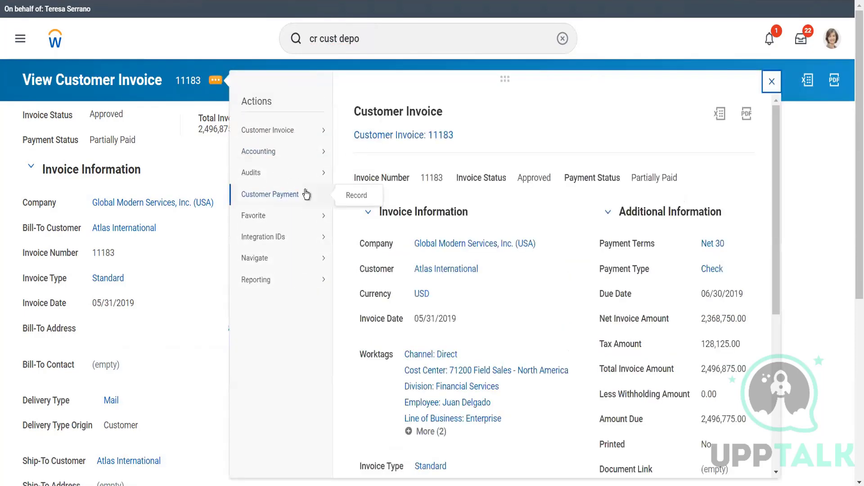
{"action": "left_click", "coordinate": [356, 198]}
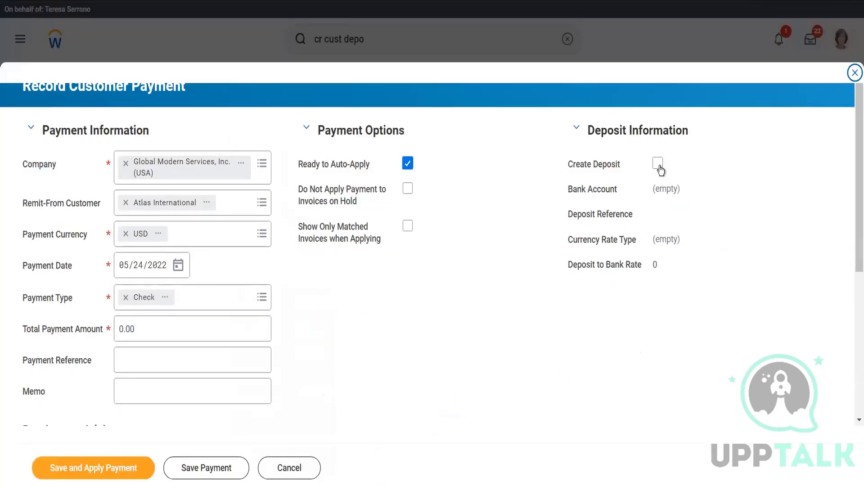
{"action": "left_click", "coordinate": [658, 165]}
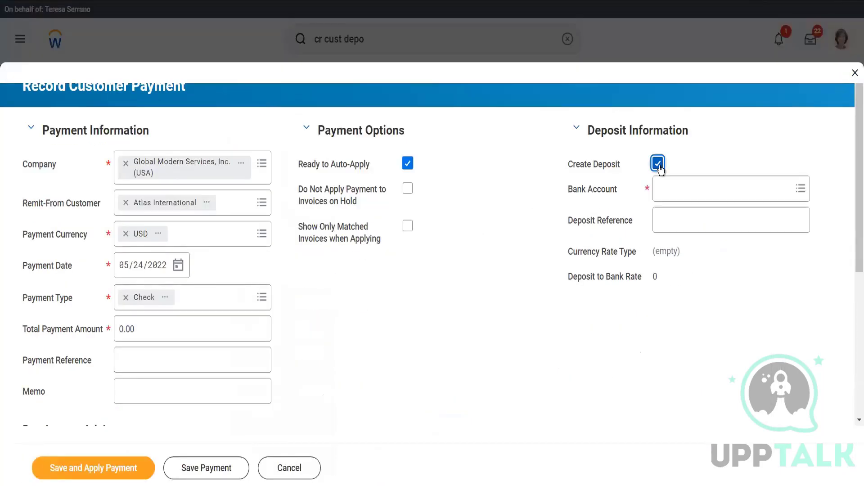
Step: Set the deposit bank account to BofA Checking and the deposit reference to Slip#34343
{"action": "left_click", "coordinate": [679, 191]}
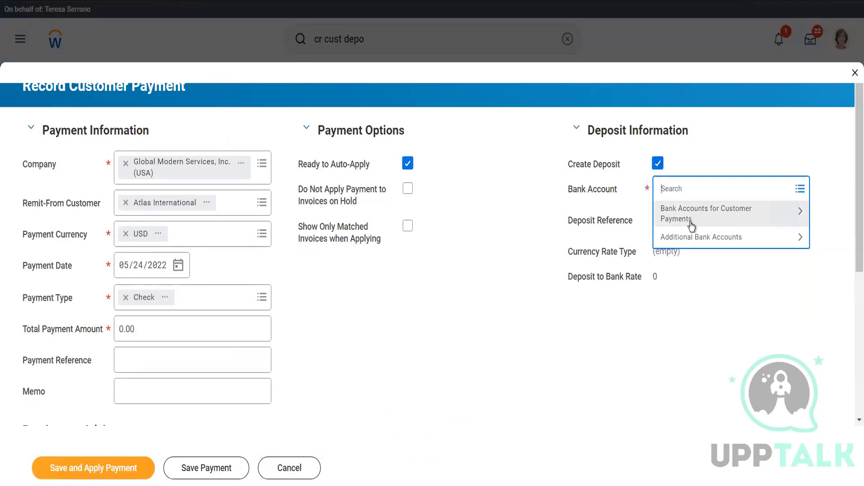
{"action": "left_click", "coordinate": [691, 223]}
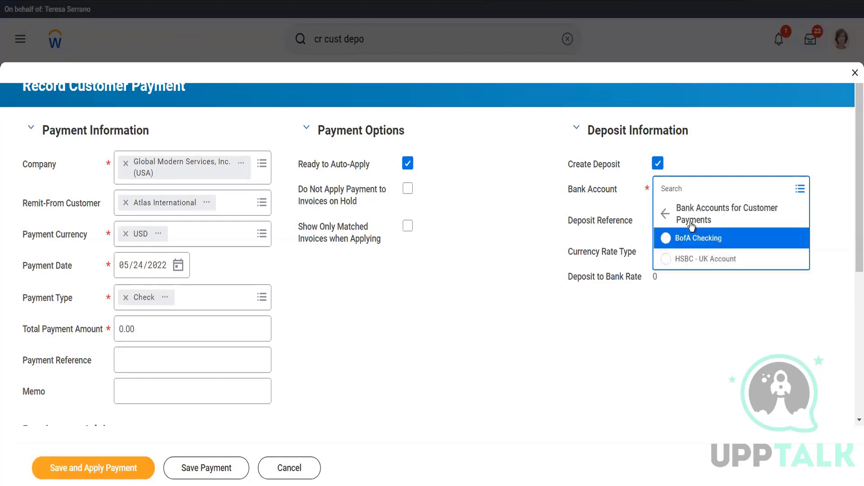
{"action": "left_click", "coordinate": [696, 249]}
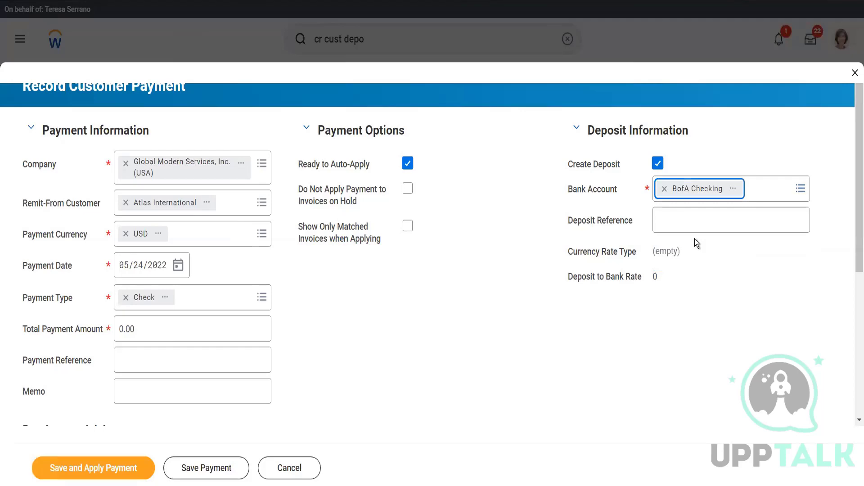
{"action": "left_click", "coordinate": [696, 225]}
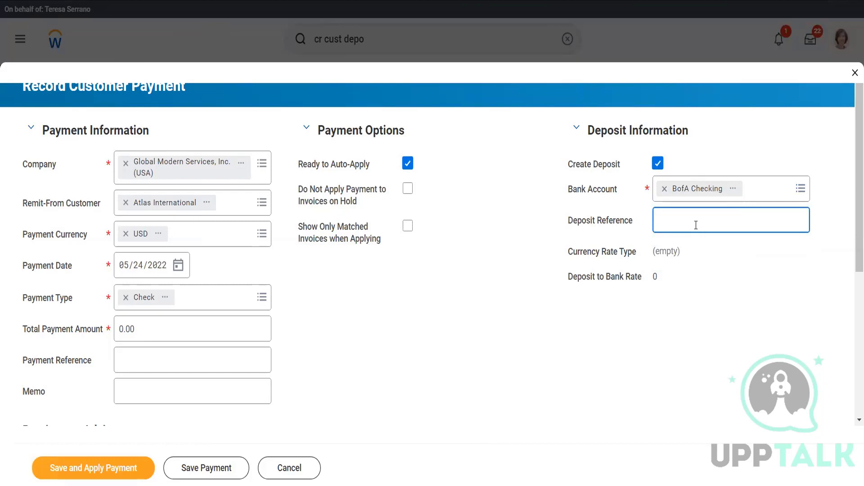
{"action": "type", "text": "Slip#34343"}
Step: Set the total payment amount to 100 and the payment reference to Check#3424
{"action": "left_click", "coordinate": [496, 313]}
{"action": "left_click", "coordinate": [187, 324]}
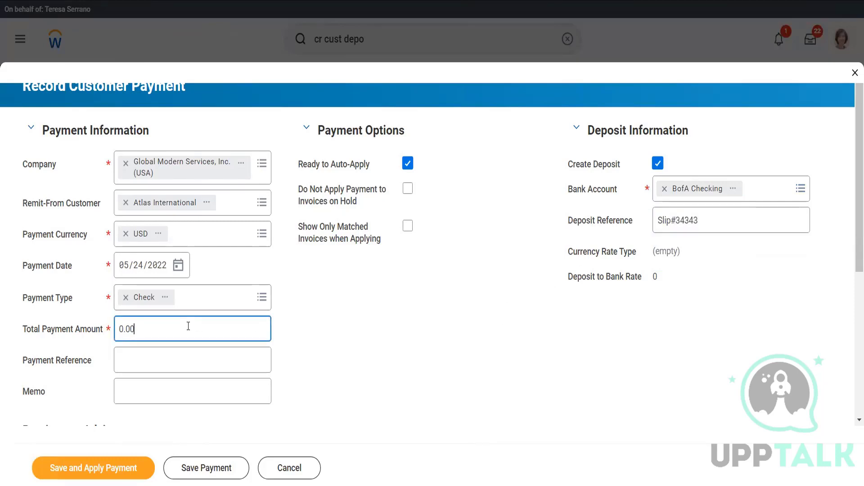
{"action": "key", "text": "ctrl+a"}
{"action": "type", "text": "100"}
{"action": "key", "text": "Tab"}
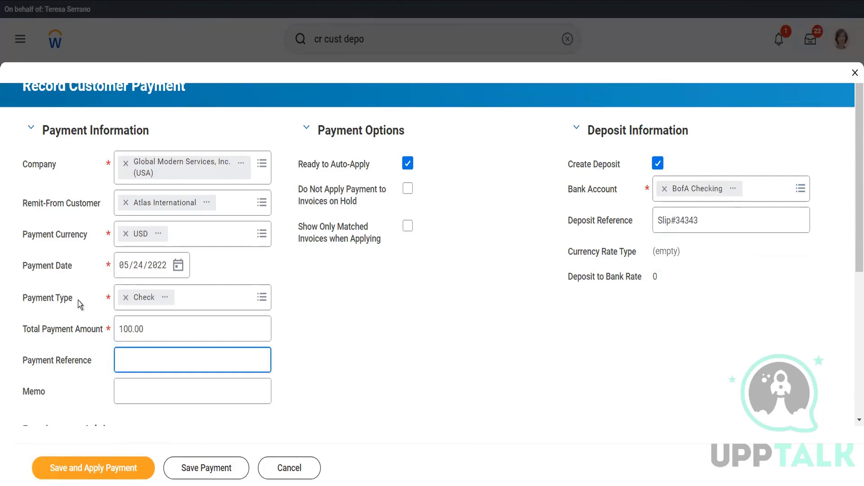
{"action": "type", "text": "Check#3424"}
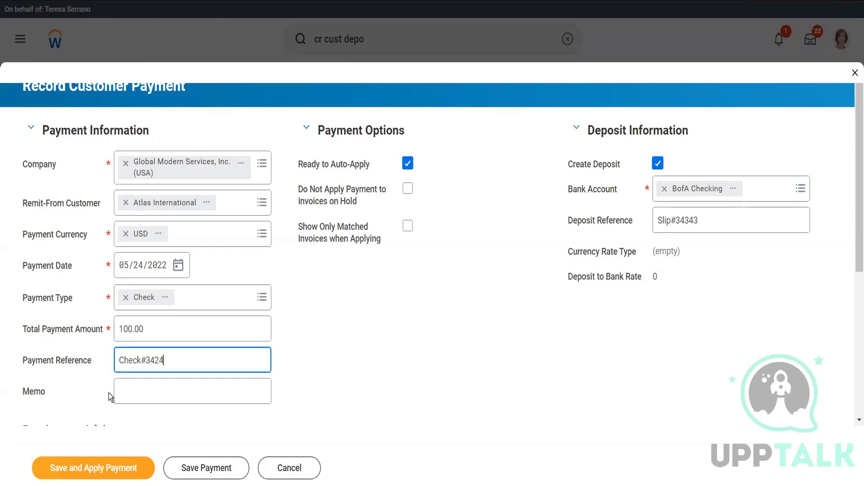
Step: Save and apply the deposit payment, then submit its application to invoice 11183
{"action": "left_click", "coordinate": [164, 391]}
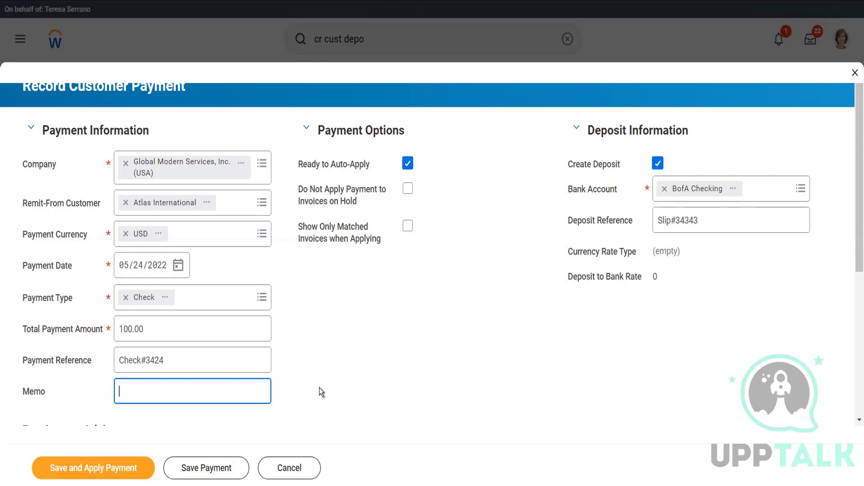
{"action": "scroll", "coordinate": [312, 368], "scroll_direction": "down", "scroll_amount": 5}
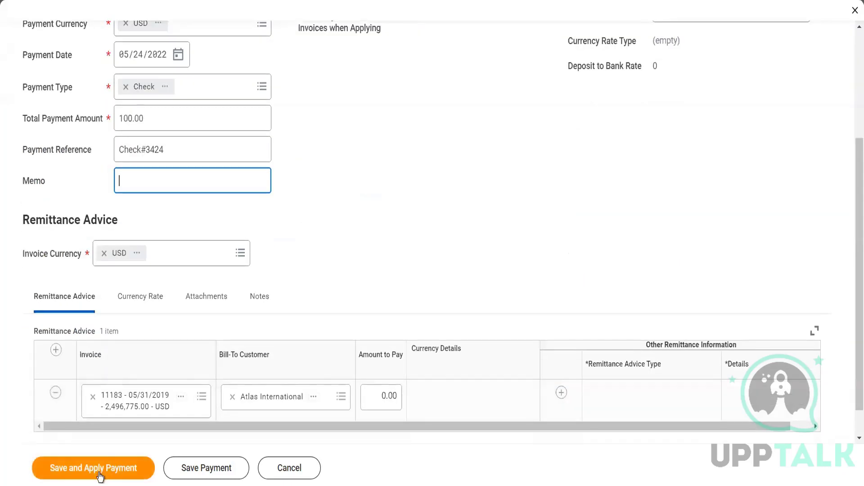
{"action": "left_click", "coordinate": [98, 474]}
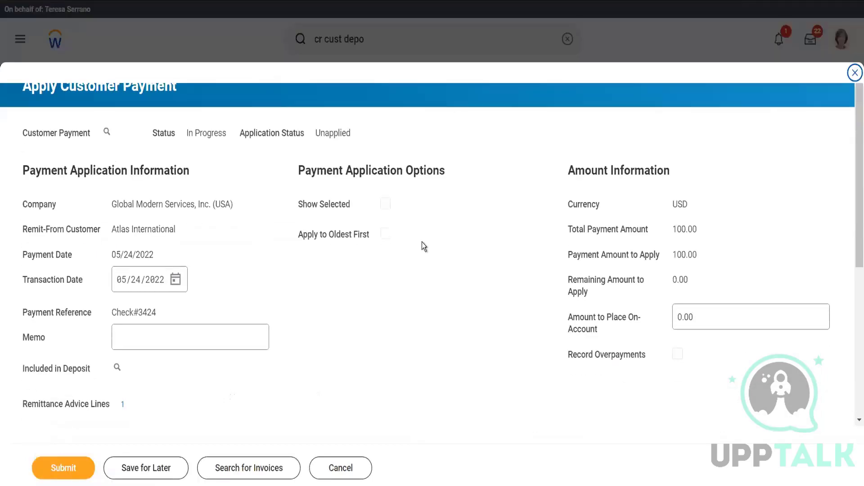
{"action": "scroll", "coordinate": [423, 242], "scroll_direction": "down", "scroll_amount": 5}
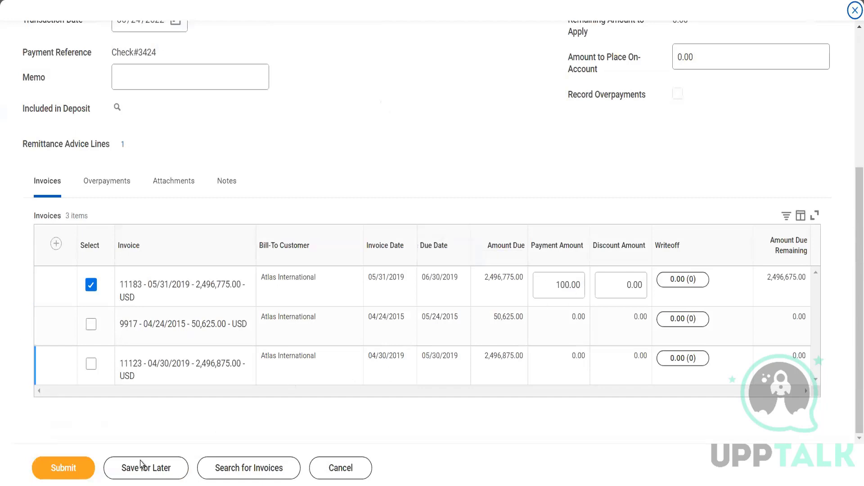
{"action": "left_click", "coordinate": [63, 468]}
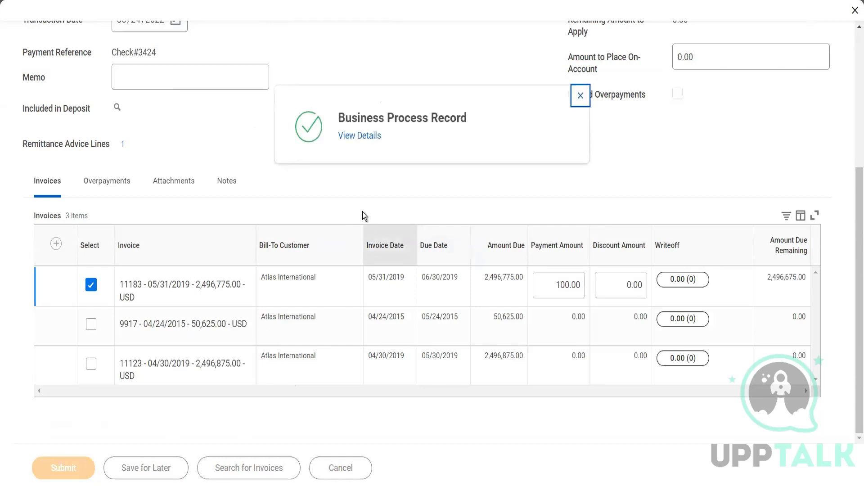
Step: Open the completed payment's business process details and review its deposit detail and payment application
{"action": "left_click", "coordinate": [362, 137]}
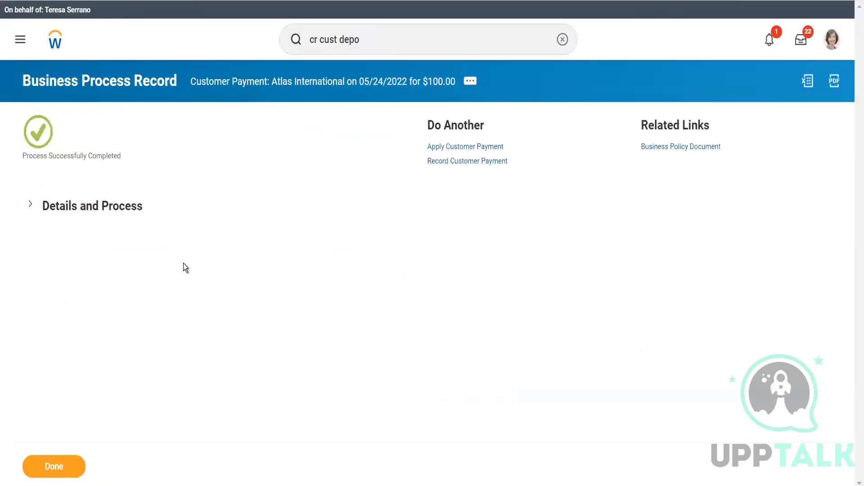
{"action": "left_click", "coordinate": [132, 214]}
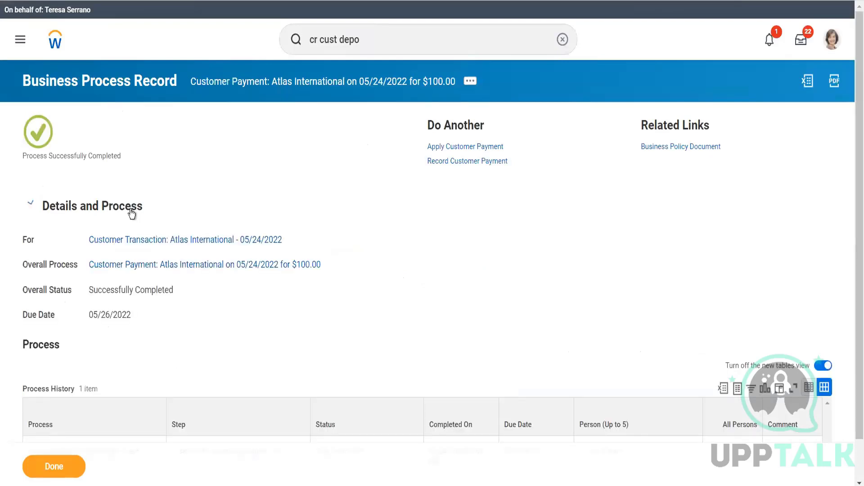
{"action": "left_click", "coordinate": [141, 241]}
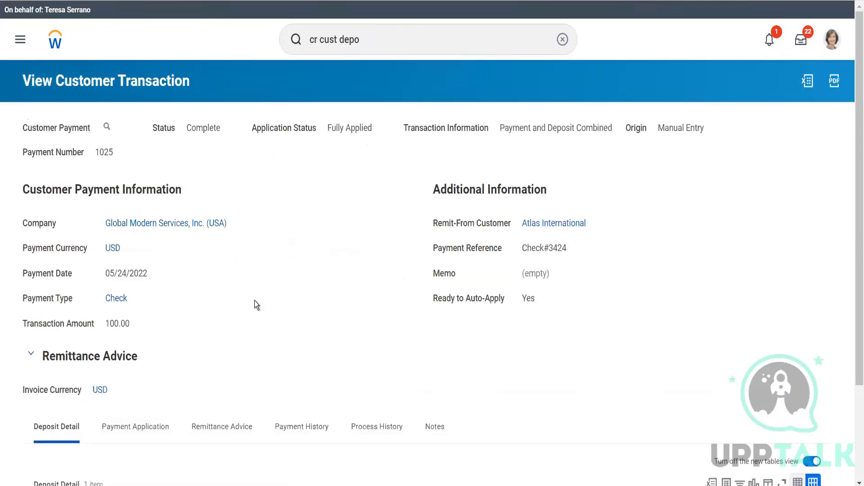
{"action": "scroll", "coordinate": [255, 305], "scroll_direction": "down", "scroll_amount": 3}
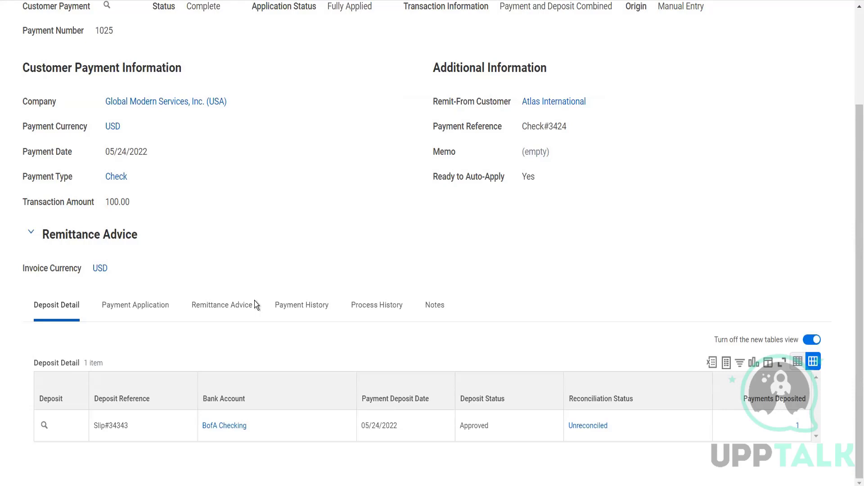
{"action": "left_click", "coordinate": [163, 319]}
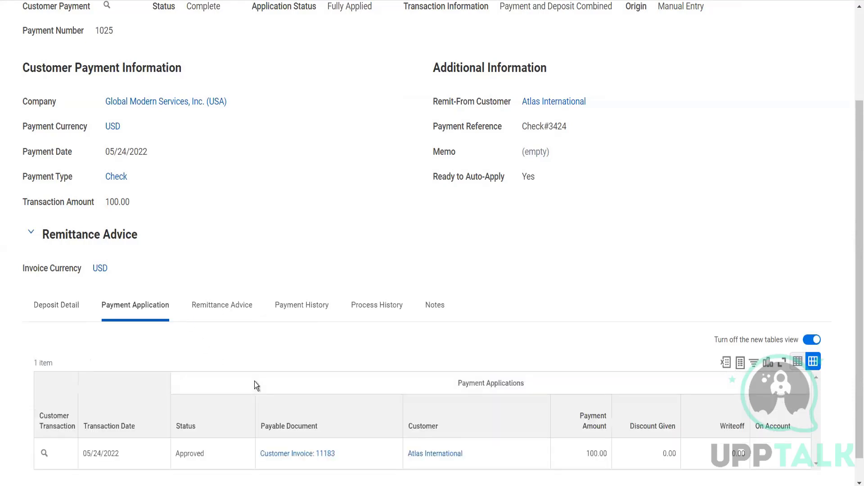
Step: Open invoice 11183, copy its amount due, and record a new customer payment of 2,496,675 from its actions
{"action": "left_click", "coordinate": [304, 460]}
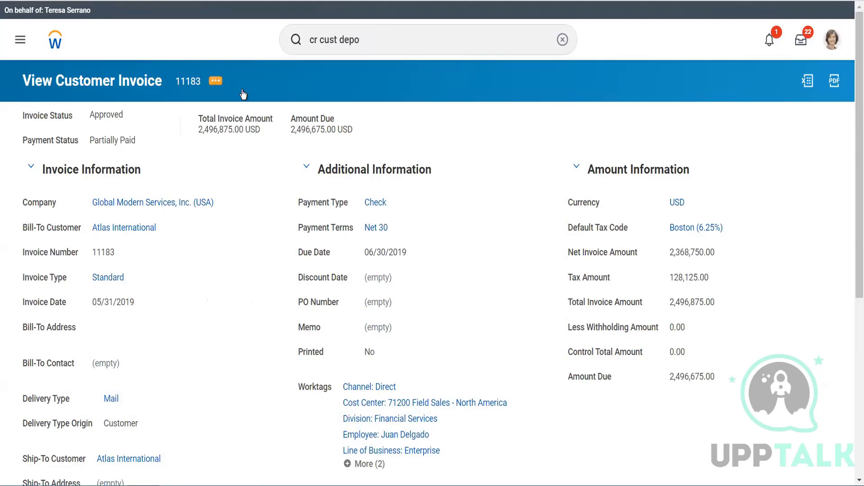
{"action": "left_click_drag", "start_coordinate": [325, 130], "coordinate": [292, 131]}
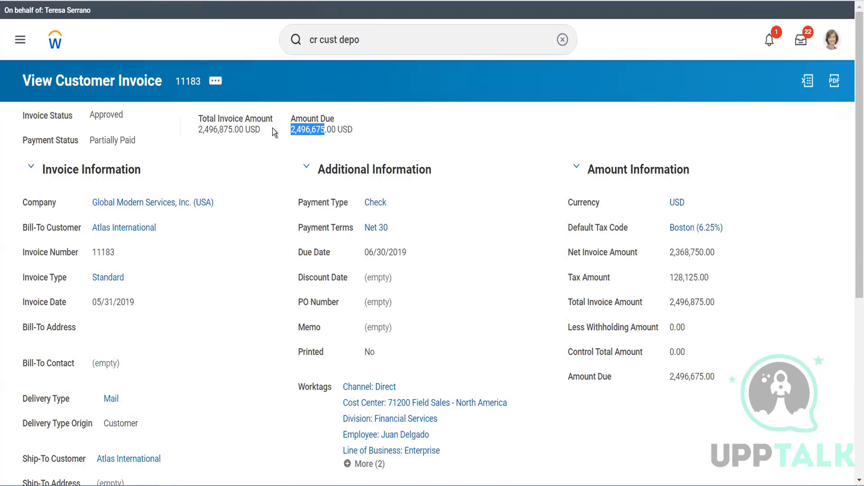
{"action": "left_click", "coordinate": [219, 80]}
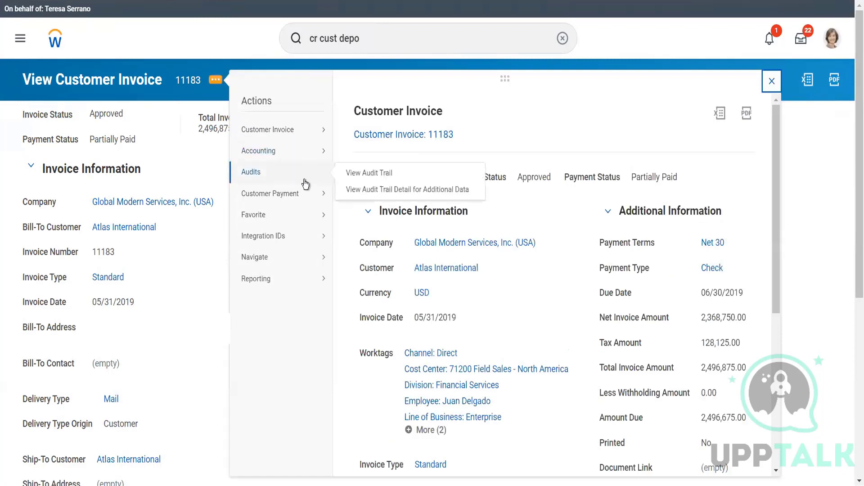
{"action": "mouse_move", "coordinate": [336, 206]}
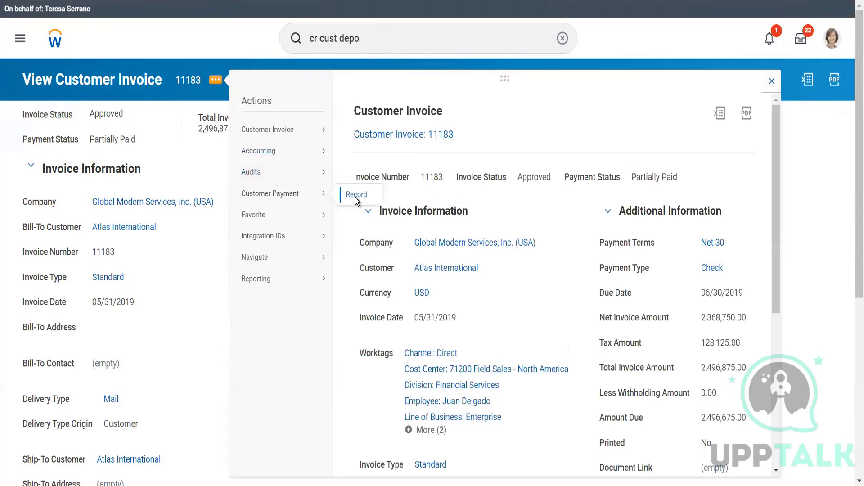
{"action": "left_click", "coordinate": [356, 196]}
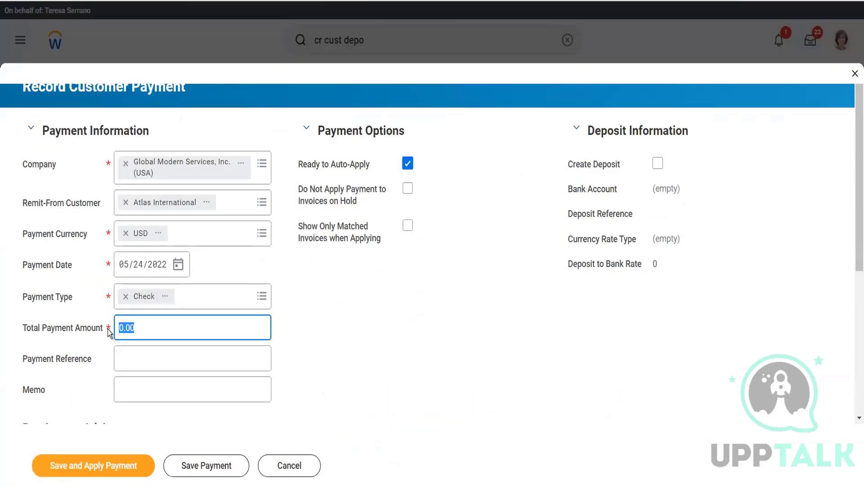
{"action": "type", "text": "2,496,675"}
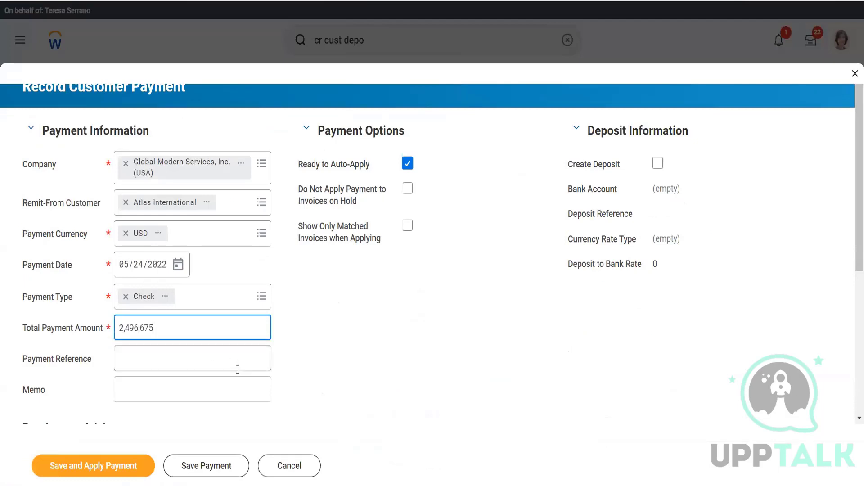
Step: Save and apply the full payment, then submit its application to invoice 11183
{"action": "scroll", "coordinate": [241, 390], "scroll_direction": "down", "scroll_amount": 5}
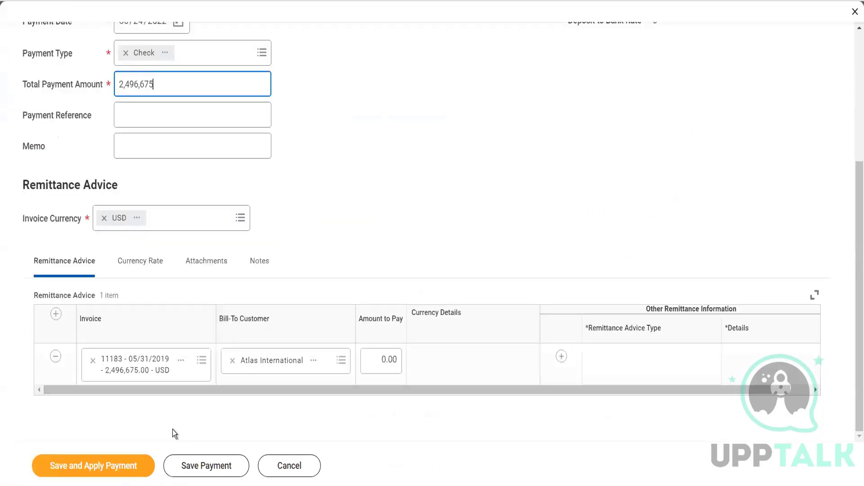
{"action": "left_click", "coordinate": [133, 470]}
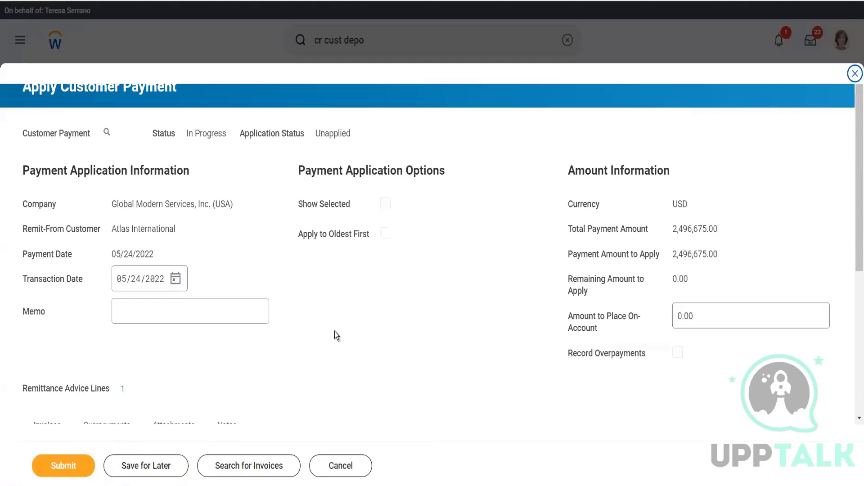
{"action": "scroll", "coordinate": [334, 335], "scroll_direction": "down", "scroll_amount": 5}
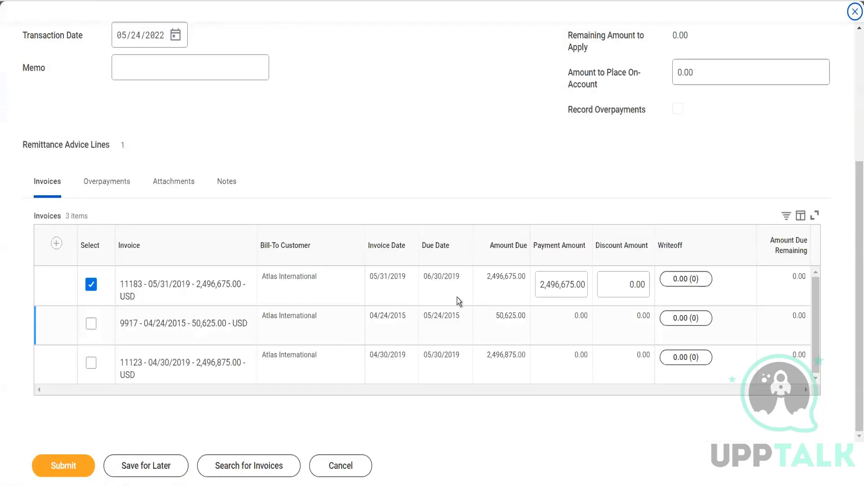
{"action": "left_click", "coordinate": [64, 466]}
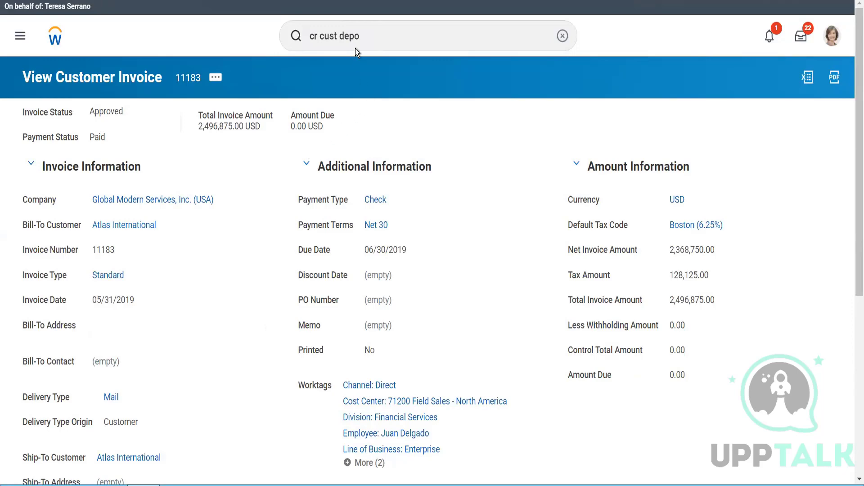
Step: Search for and open the Maintain Payment Terms task to review the terms, then cancel it
{"action": "left_click", "coordinate": [360, 32]}
{"action": "left_click_drag", "start_coordinate": [359, 33], "coordinate": [304, 29]}
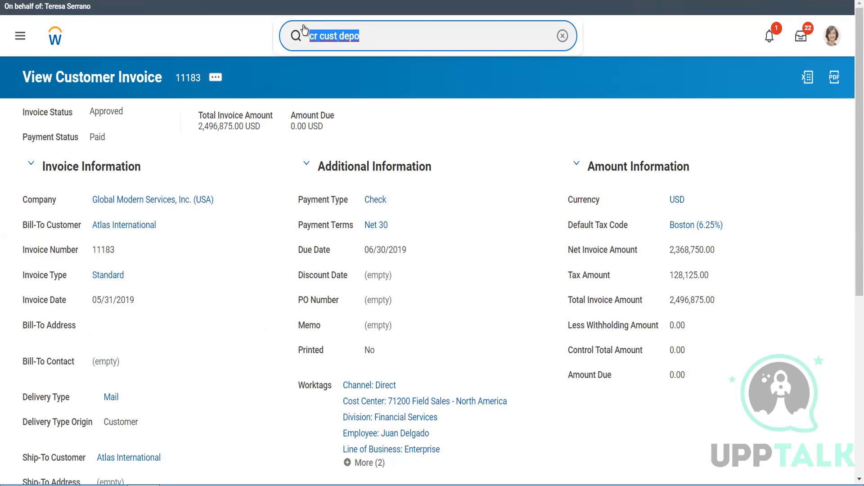
{"action": "type", "text": "mai pay term"}
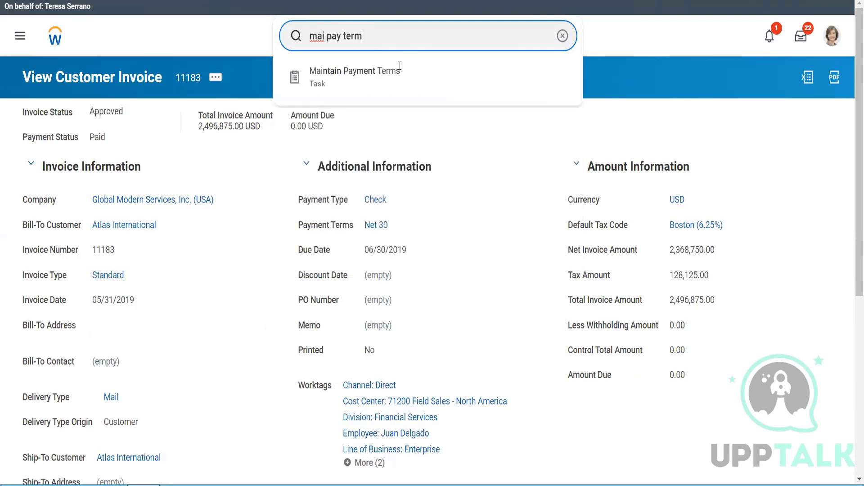
{"action": "left_click", "coordinate": [396, 81]}
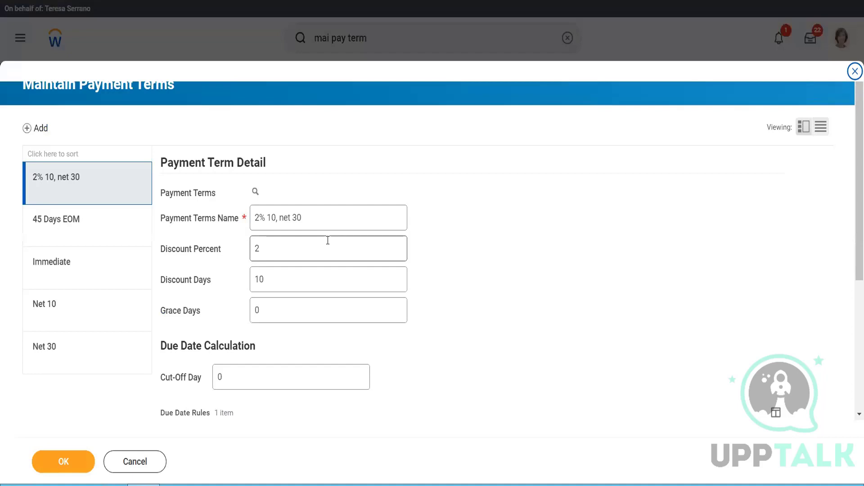
{"action": "left_click", "coordinate": [158, 462]}
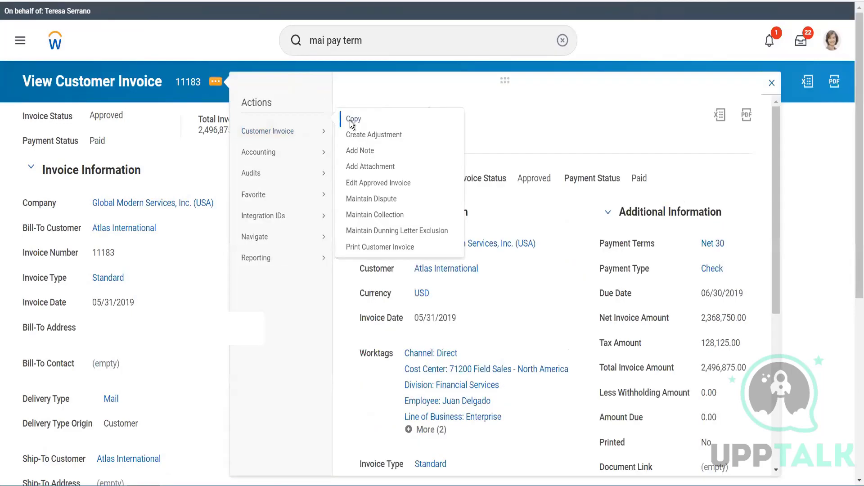
Step: Copy invoice 11183 and remove the Services 2 invoice line from the copy
{"action": "left_click", "coordinate": [352, 120]}
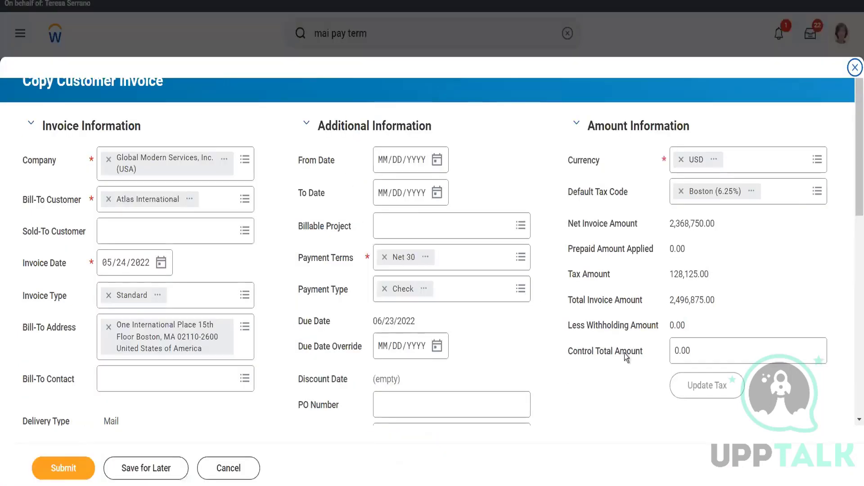
{"action": "scroll", "coordinate": [625, 355], "scroll_direction": "down", "scroll_amount": 10}
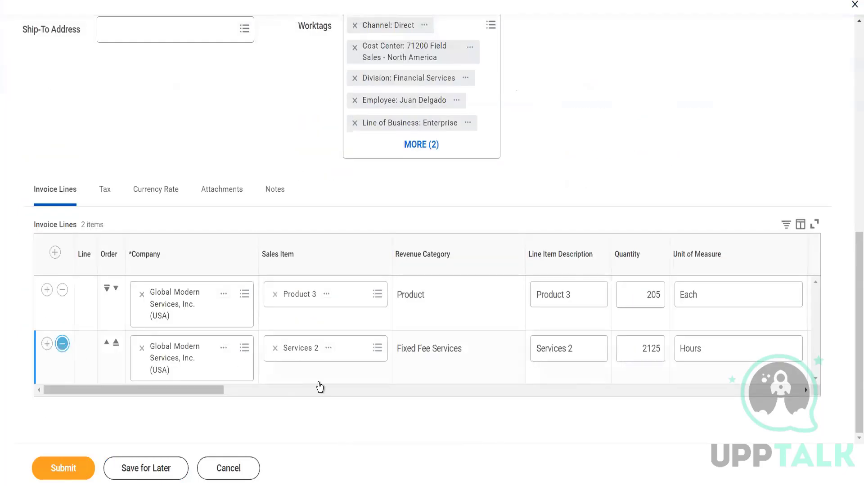
{"action": "left_click", "coordinate": [344, 386]}
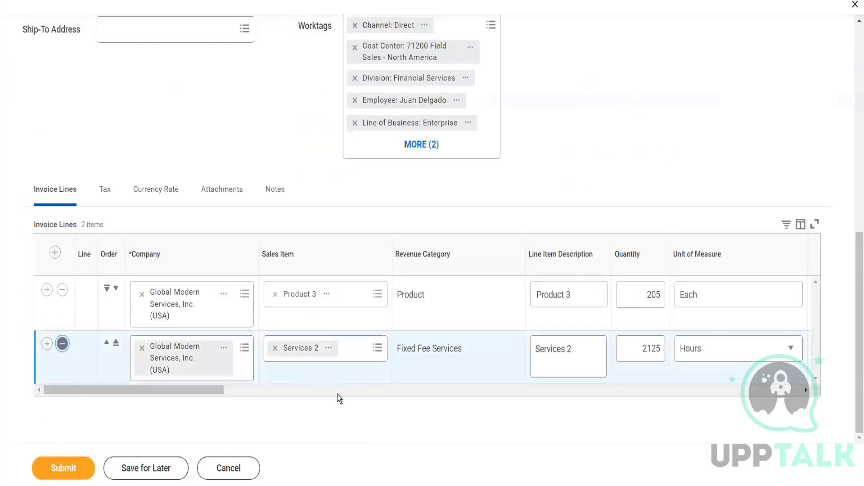
{"action": "left_click", "coordinate": [337, 394]}
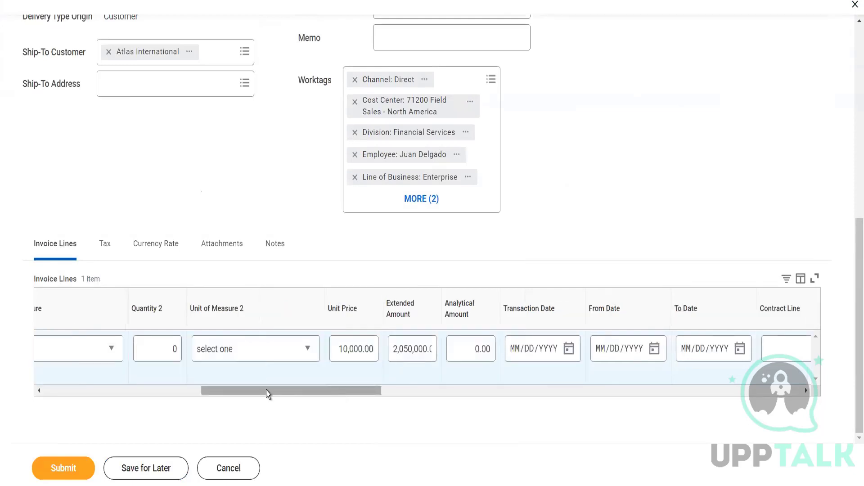
Step: Set the Product 3 line's quantity to 1
{"action": "left_click_drag", "start_coordinate": [266, 389], "coordinate": [215, 393]}
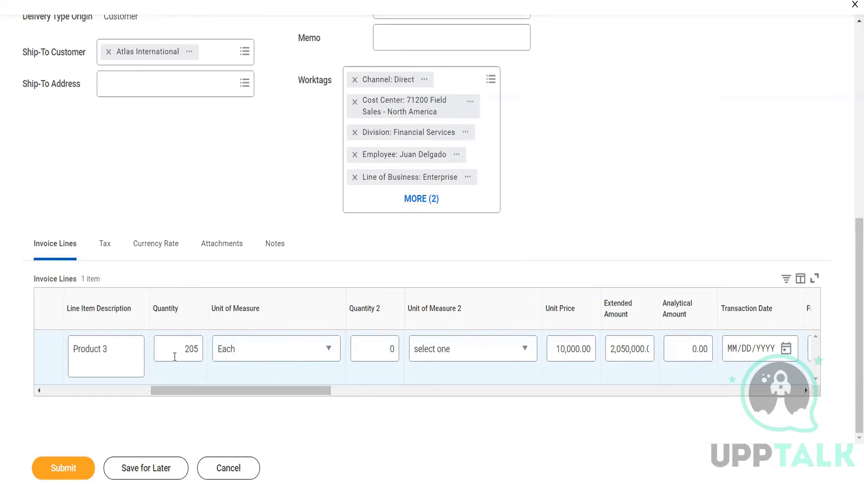
{"action": "double_click", "coordinate": [189, 350]}
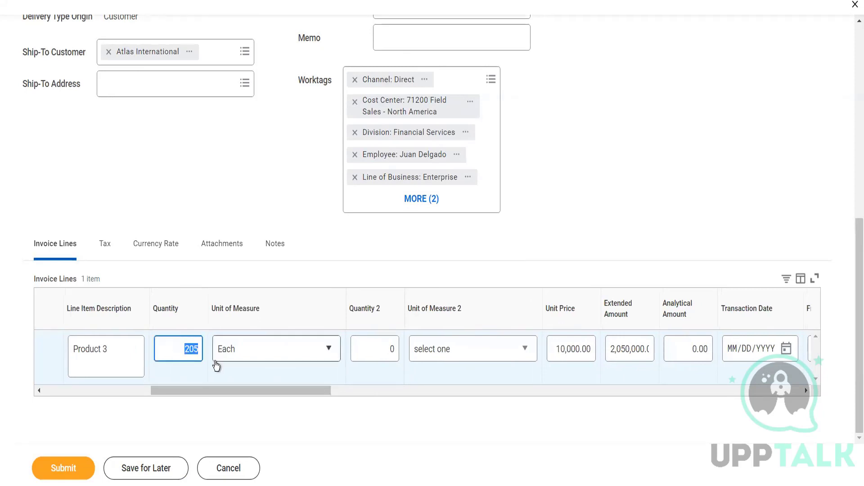
{"action": "type", "text": "1"}
{"action": "key", "text": "Tab"}
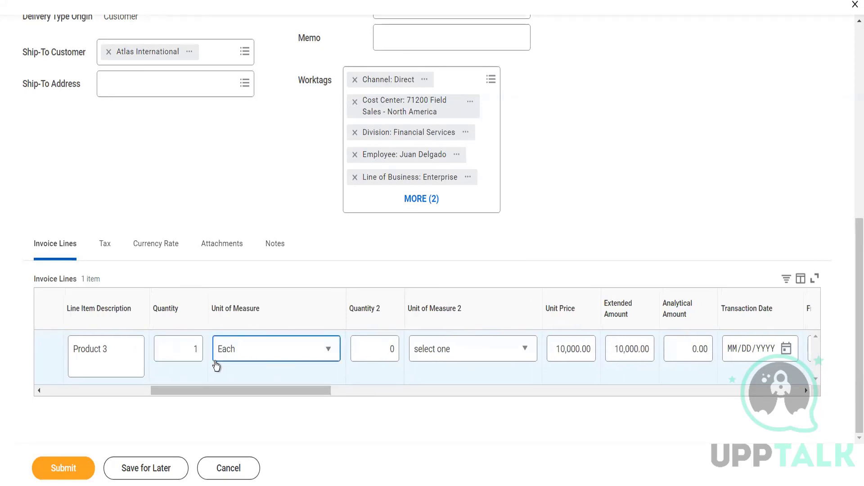
Step: Clear the Product 3 line's tax applicability and its Boston (6.25%) tax code
{"action": "key", "text": "Tab"}
{"action": "key", "text": "Tab"}
{"action": "key", "text": "Tab"}
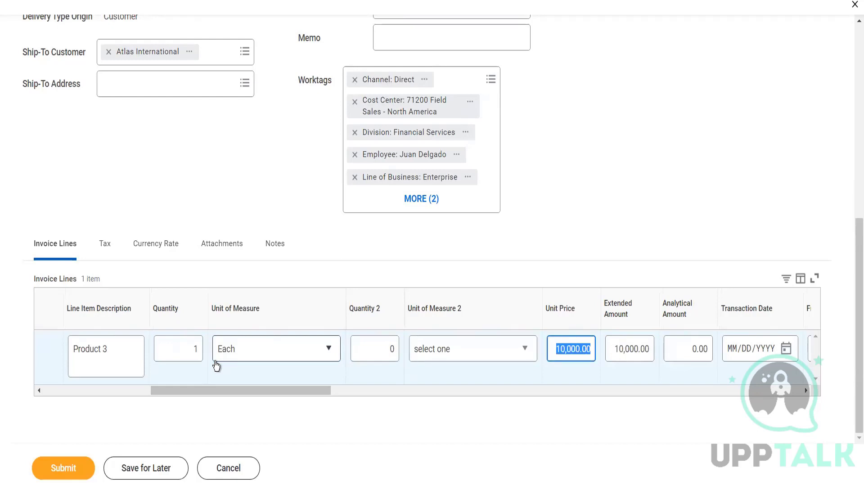
{"action": "key", "text": "Tab"}
{"action": "key", "text": "Tab"}
{"action": "key", "text": "Tab"}
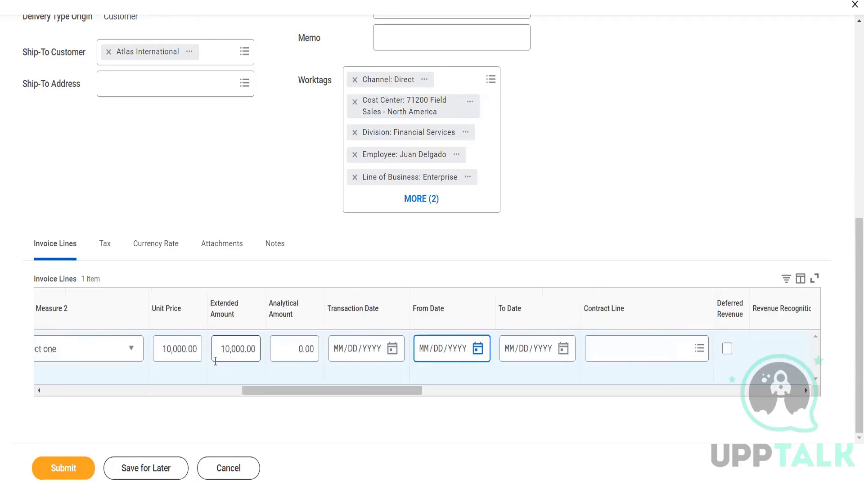
{"action": "key", "text": "Tab"}
{"action": "key", "text": "Tab"}
{"action": "key", "text": "Tab"}
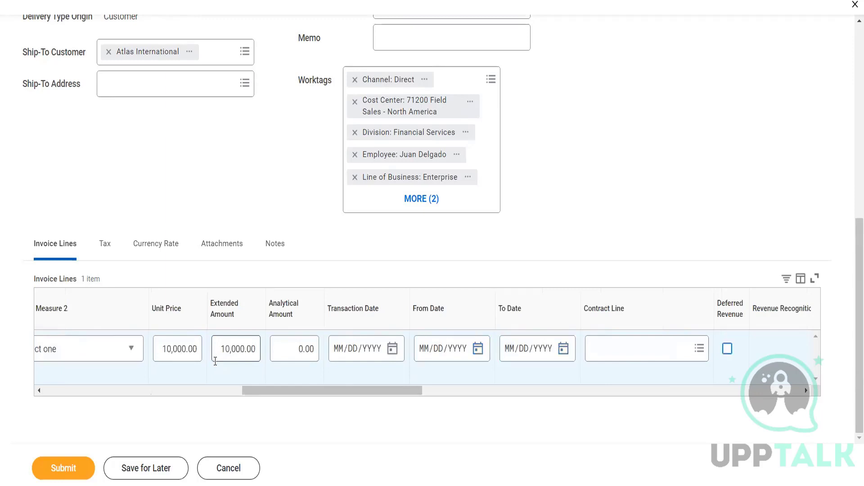
{"action": "key", "text": "Tab"}
{"action": "key", "text": "Tab"}
{"action": "key", "text": "Tab"}
{"action": "key", "text": "Tab"}
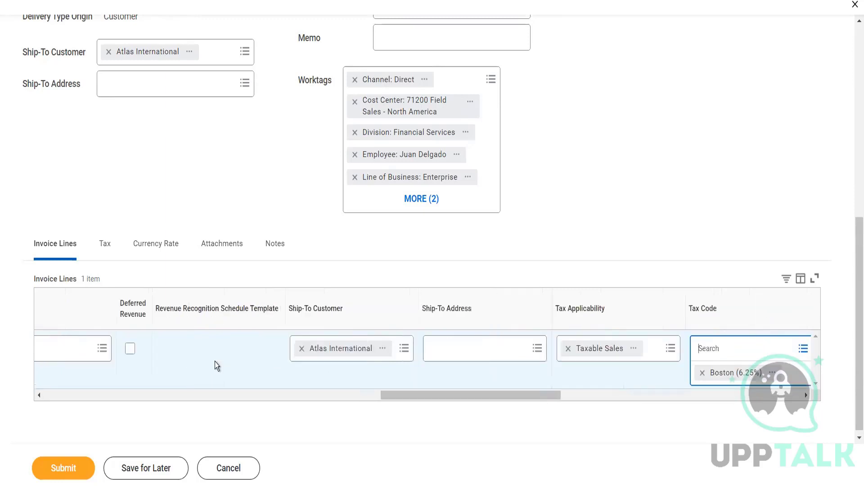
{"action": "left_click", "coordinate": [568, 349]}
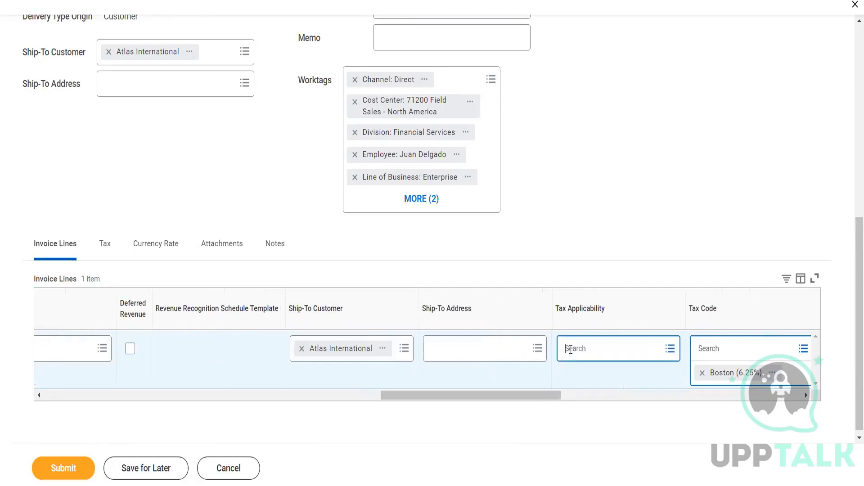
{"action": "left_click", "coordinate": [701, 373]}
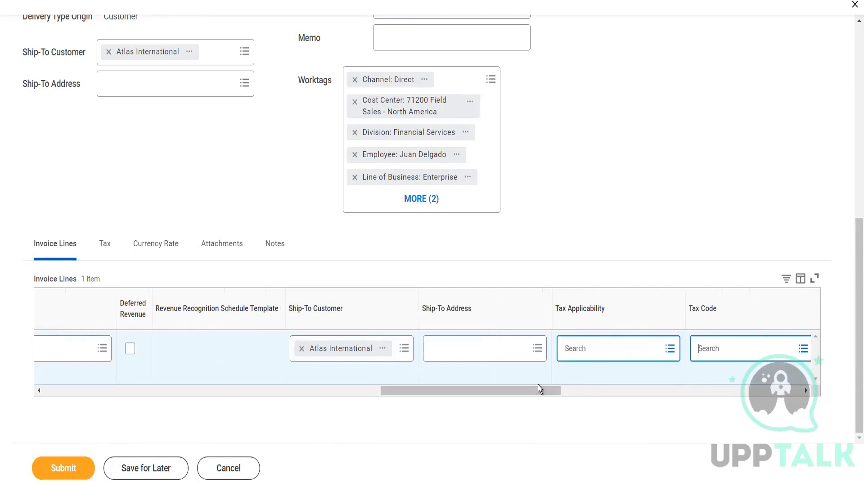
{"action": "left_click_drag", "start_coordinate": [538, 387], "coordinate": [226, 272]}
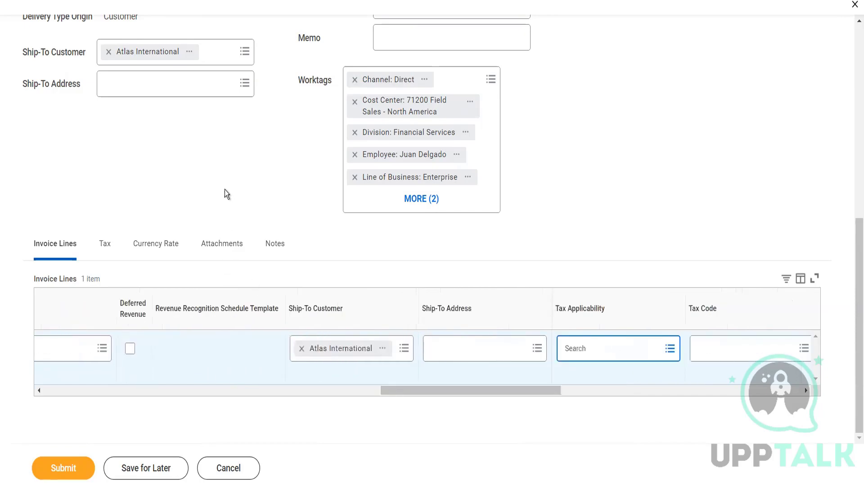
{"action": "scroll", "coordinate": [227, 193], "scroll_direction": "up", "scroll_amount": 4}
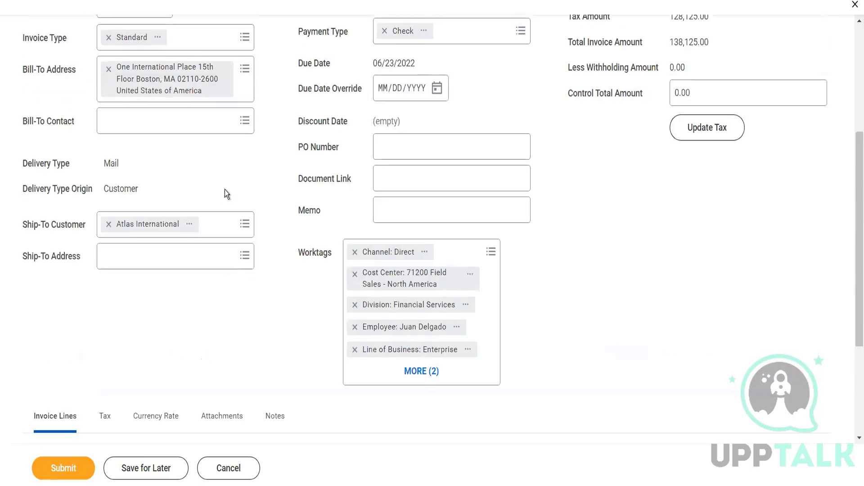
{"action": "scroll", "coordinate": [227, 194], "scroll_direction": "up", "scroll_amount": 2}
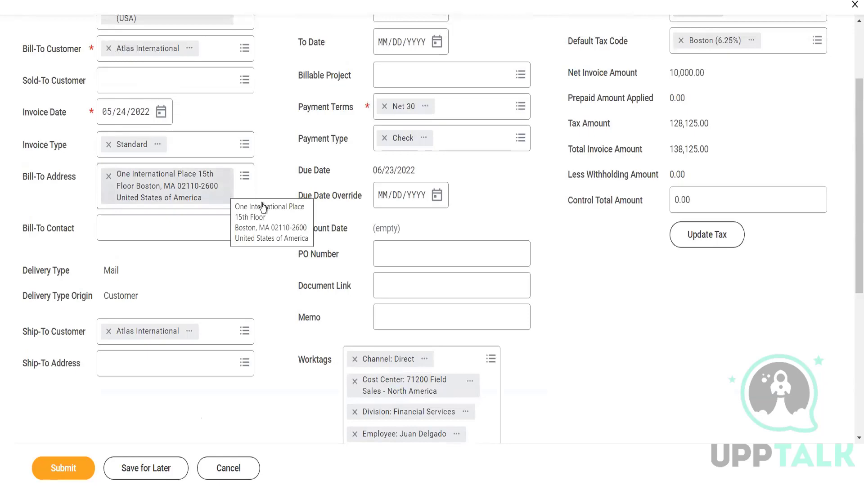
Step: Set the copied invoice's payment terms to 2% 10, net 30
{"action": "scroll", "coordinate": [325, 245], "scroll_direction": "up", "scroll_amount": 2}
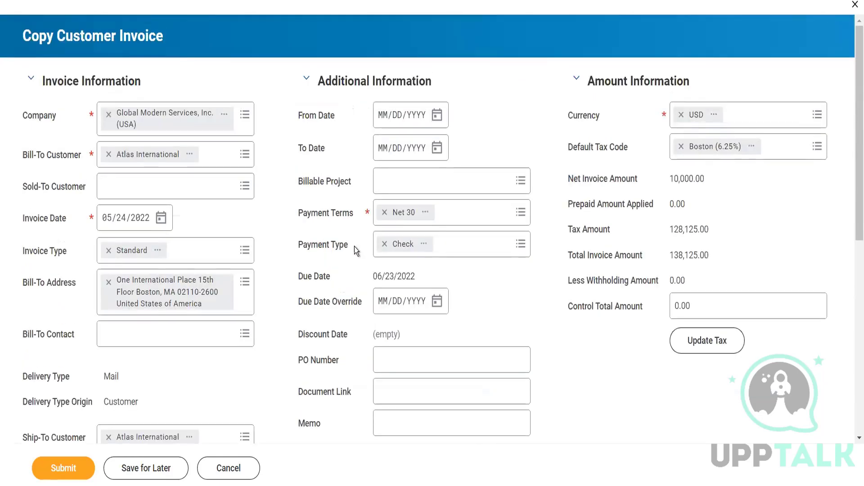
{"action": "left_click", "coordinate": [455, 218]}
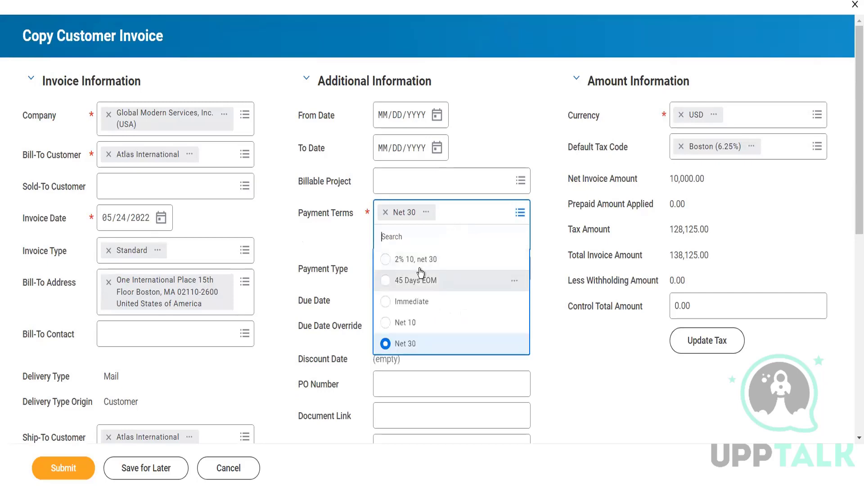
{"action": "left_click", "coordinate": [418, 260]}
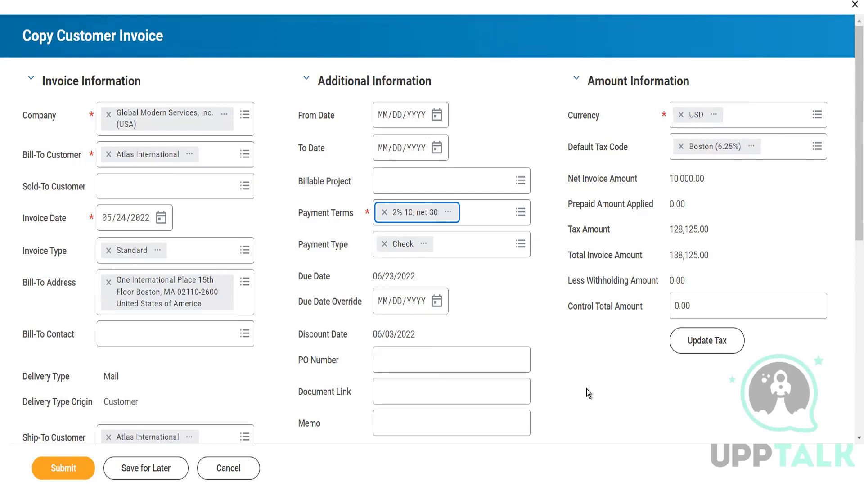
Step: Recalculate the tax without the Boston (6.25%) default tax code and submit the invoice copy
{"action": "left_click", "coordinate": [688, 345]}
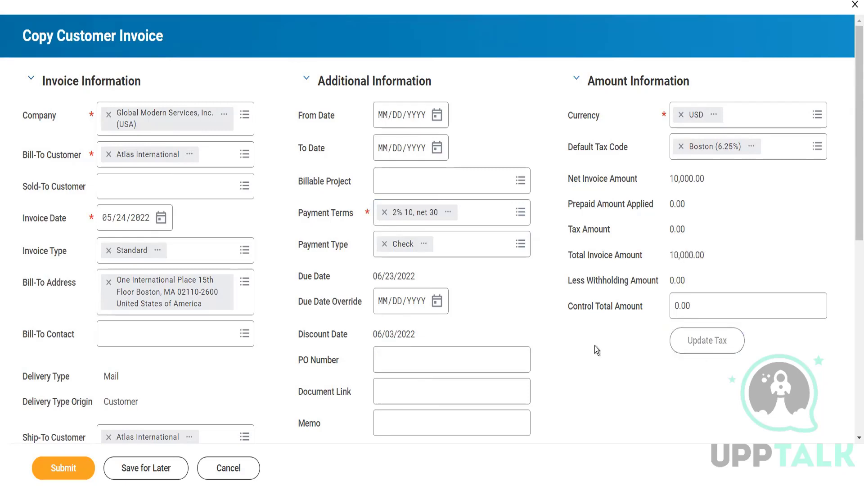
{"action": "left_click", "coordinate": [681, 147]}
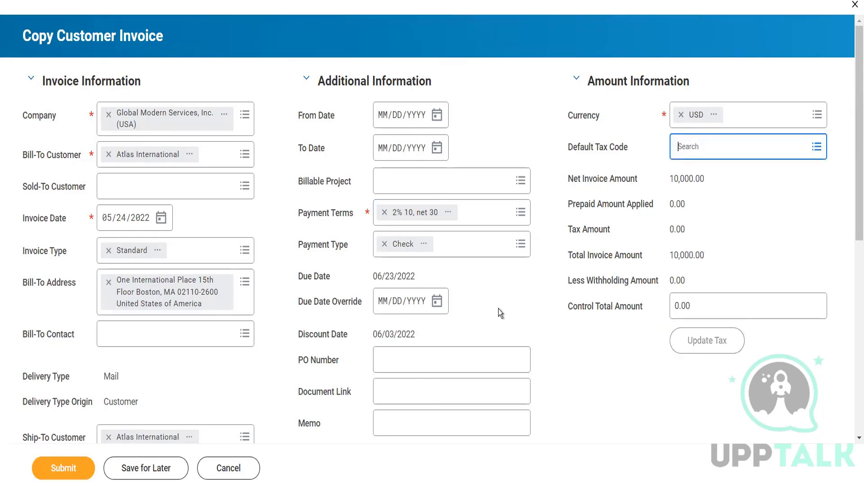
{"action": "scroll", "coordinate": [285, 322], "scroll_direction": "down", "scroll_amount": 5}
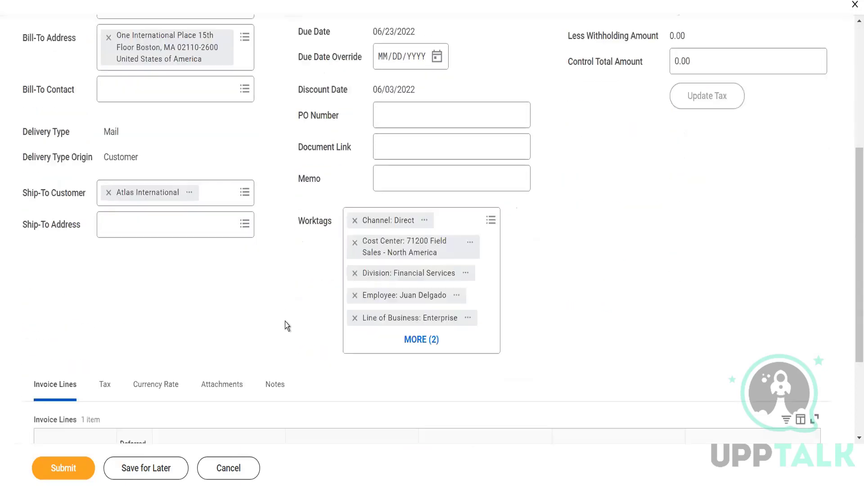
{"action": "left_click", "coordinate": [61, 468]}
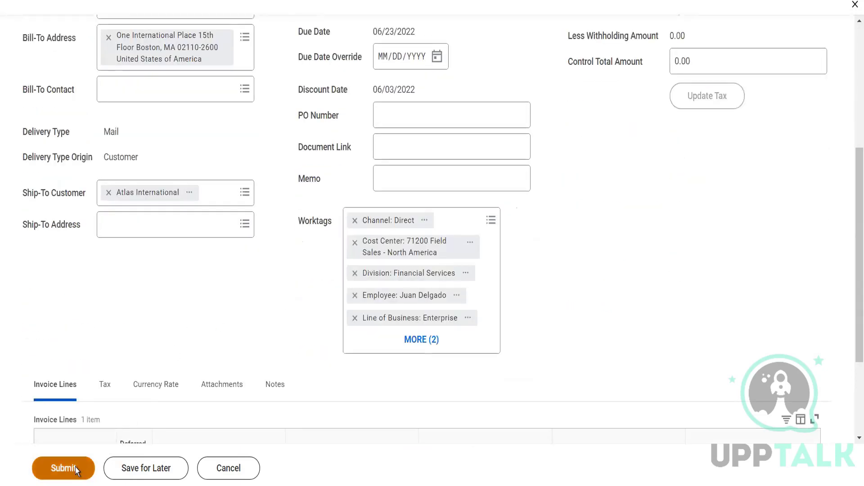
Step: Open the newly submitted customer invoice from the submission details
{"action": "scroll", "coordinate": [202, 285], "scroll_direction": "up", "scroll_amount": 4}
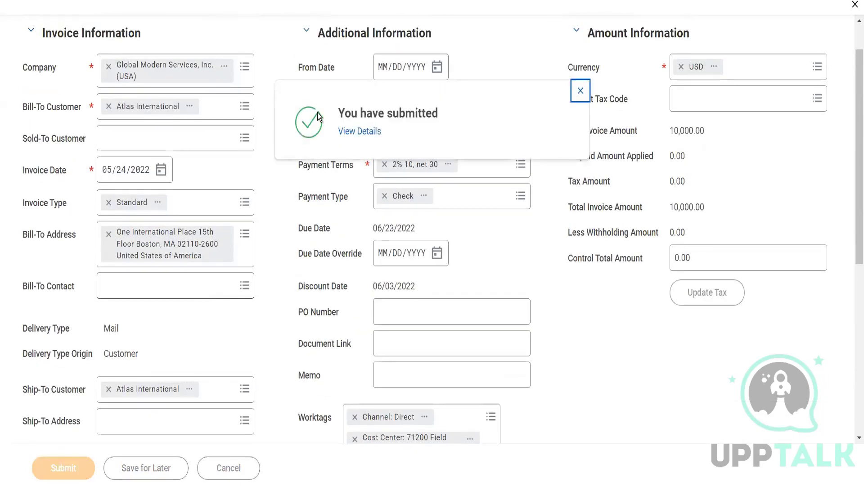
{"action": "left_click", "coordinate": [355, 131]}
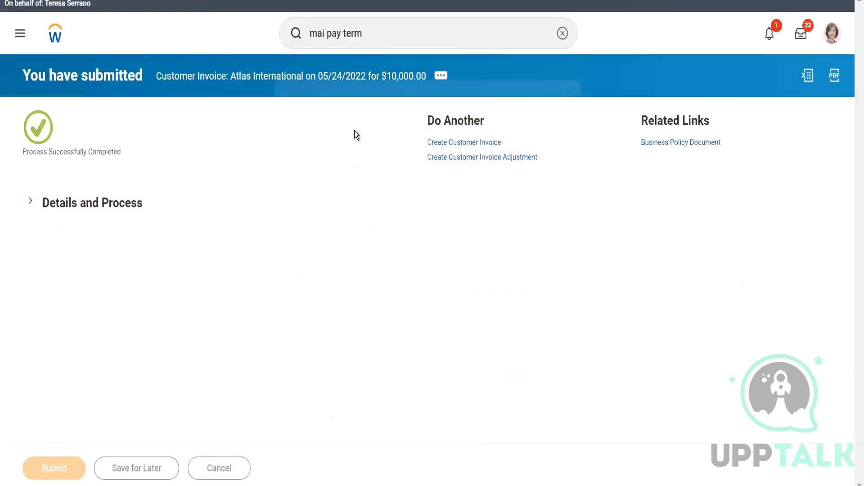
{"action": "left_click", "coordinate": [98, 207]}
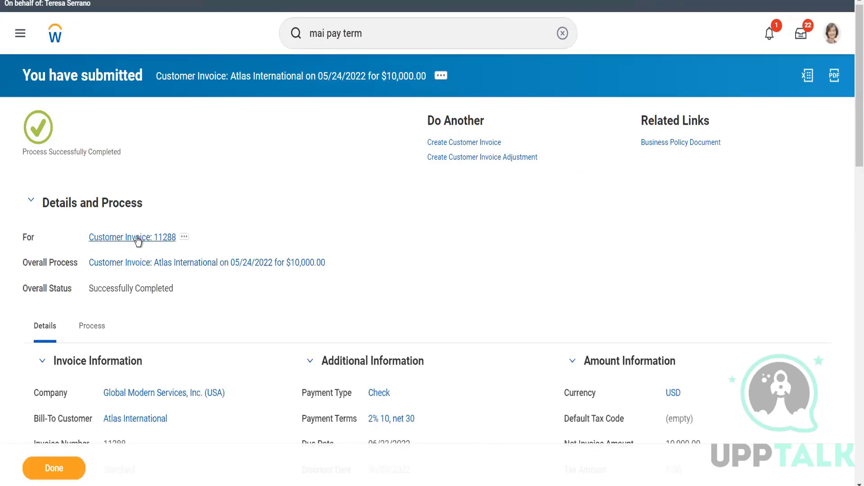
{"action": "left_click", "coordinate": [137, 237]}
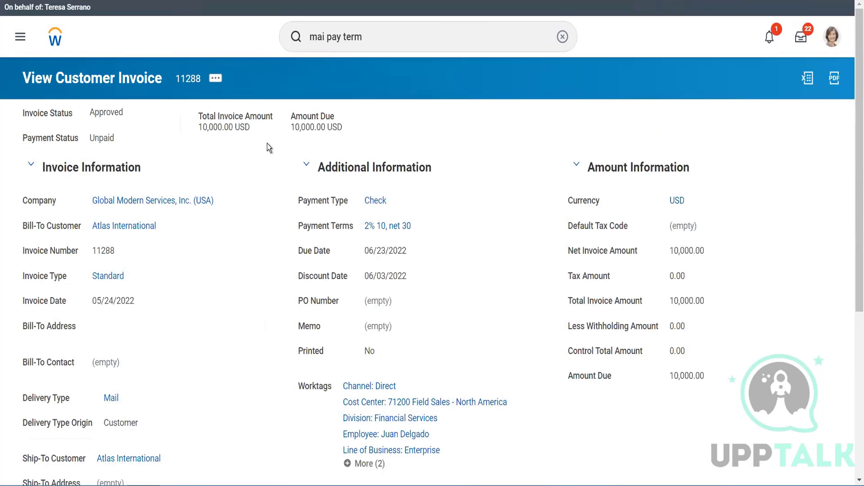
Step: Record a 10,000 check payment from Atlas International against this invoice and save and apply it
{"action": "left_click", "coordinate": [216, 79]}
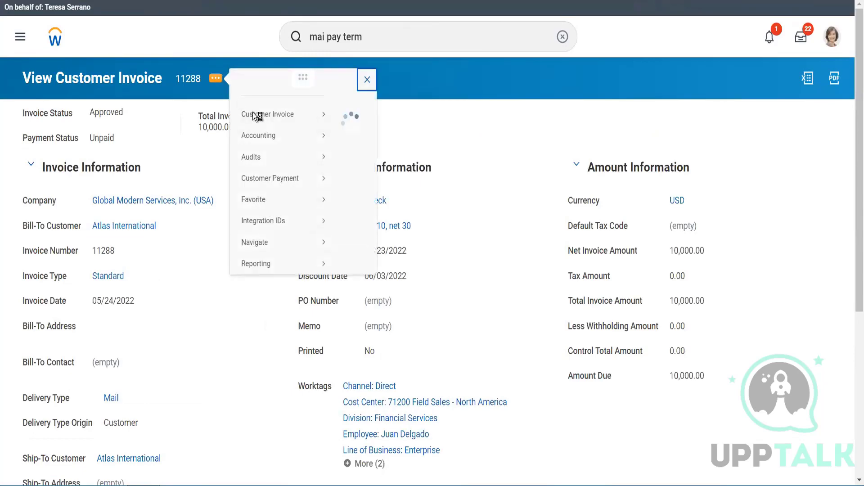
{"action": "mouse_move", "coordinate": [305, 193]}
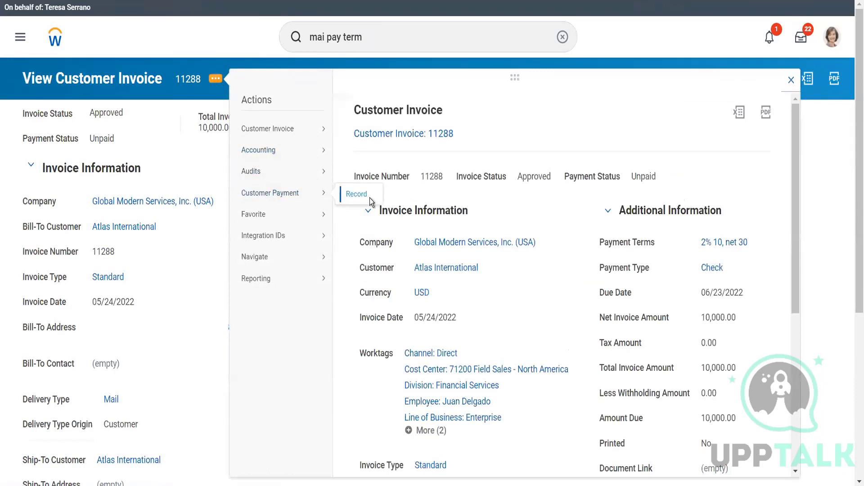
{"action": "left_click", "coordinate": [356, 194]}
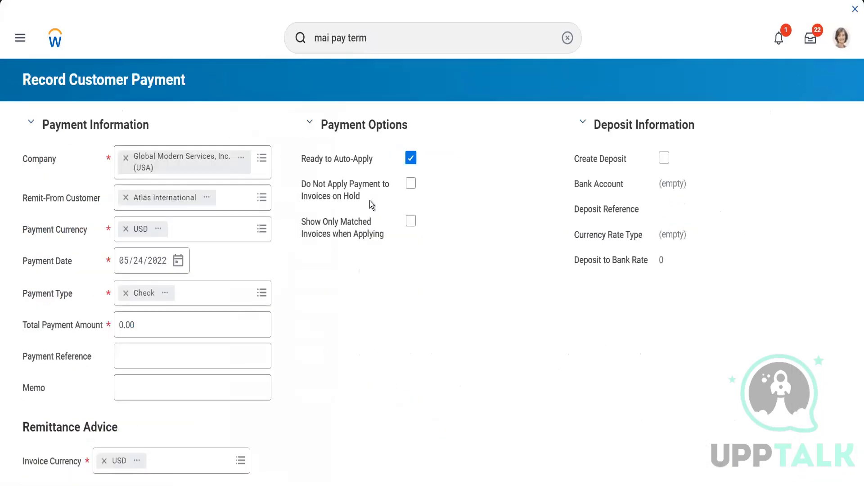
{"action": "left_click", "coordinate": [142, 335]}
{"action": "type", "text": "10000"}
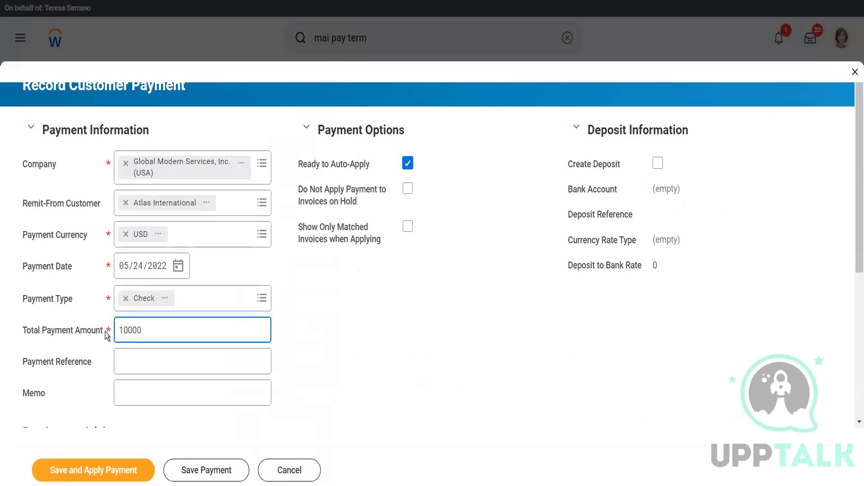
{"action": "key", "text": "Tab"}
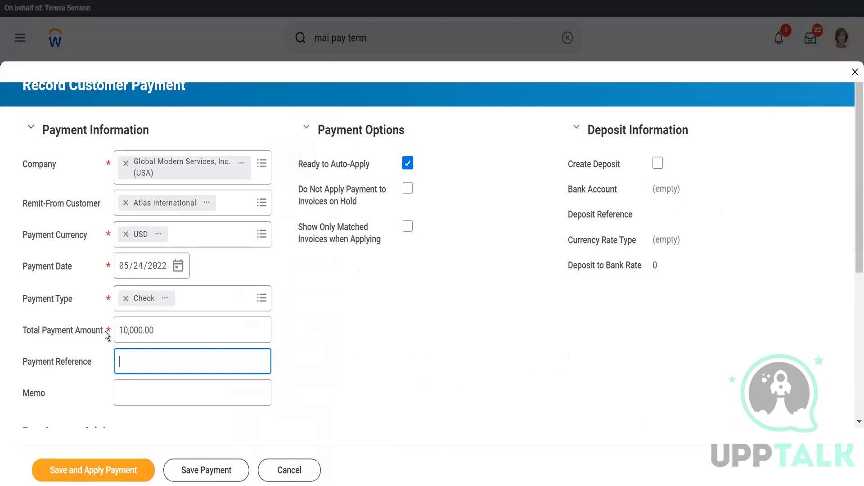
{"action": "left_click", "coordinate": [122, 472]}
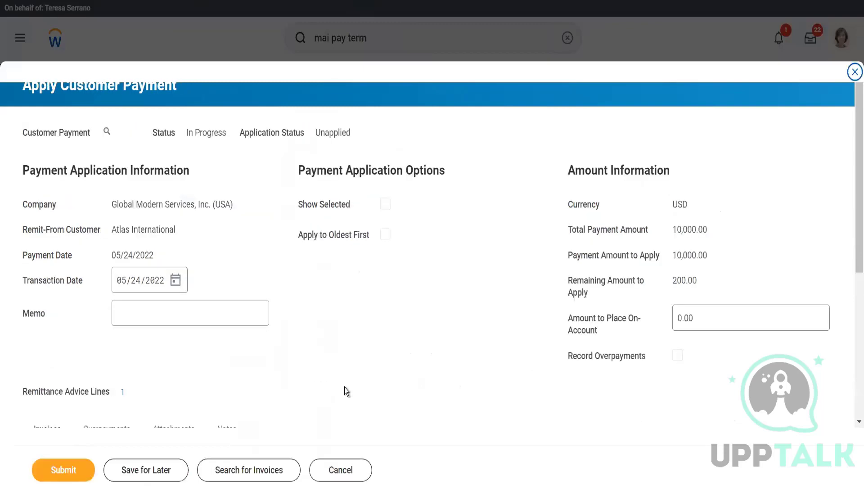
Step: Place the remaining 200.00 on account and submit the payment application
{"action": "scroll", "coordinate": [344, 388], "scroll_direction": "down", "scroll_amount": 5}
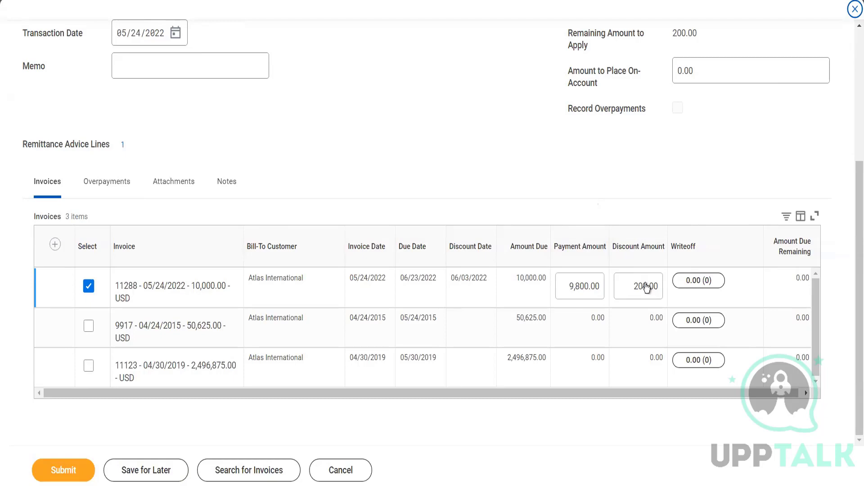
{"action": "scroll", "coordinate": [698, 105], "scroll_direction": "up", "scroll_amount": 3}
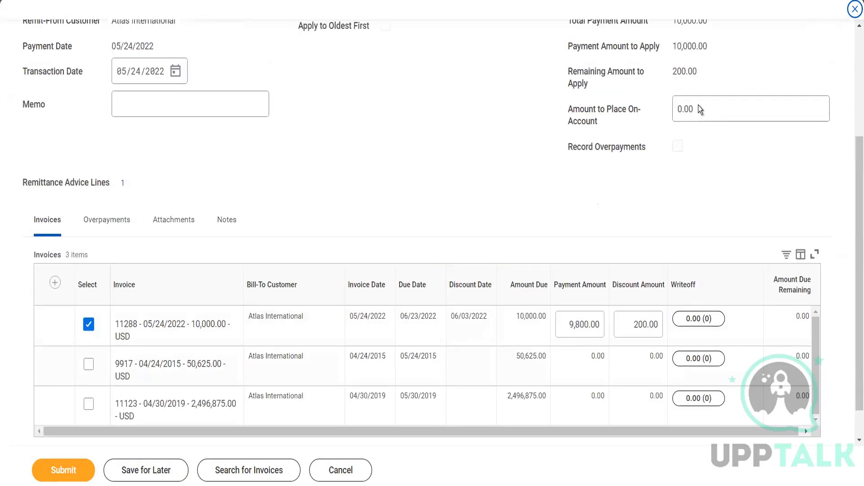
{"action": "left_click", "coordinate": [698, 172]}
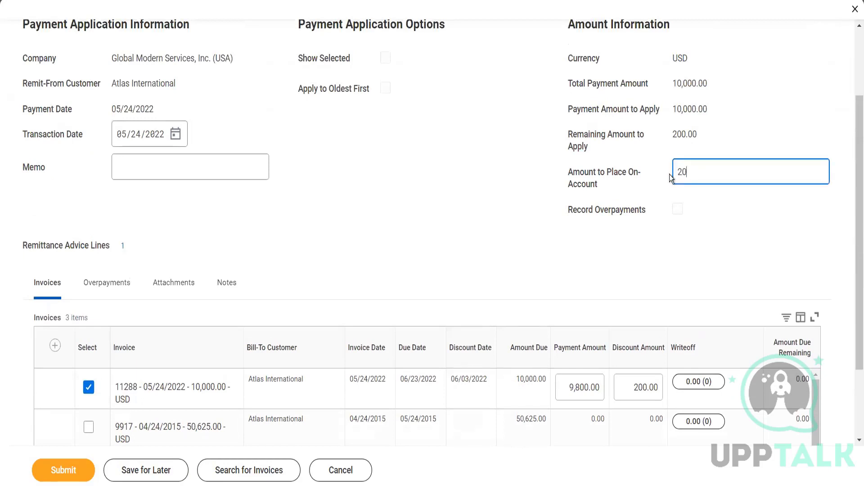
{"action": "key", "text": "Tab"}
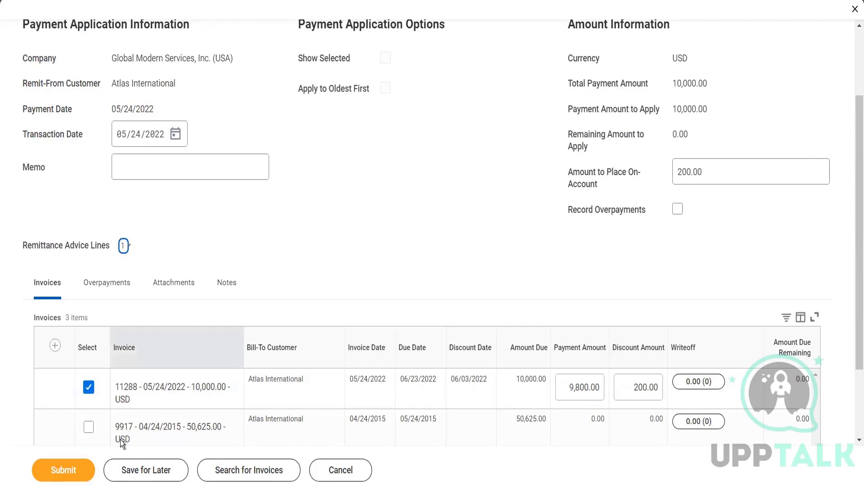
{"action": "left_click", "coordinate": [69, 469]}
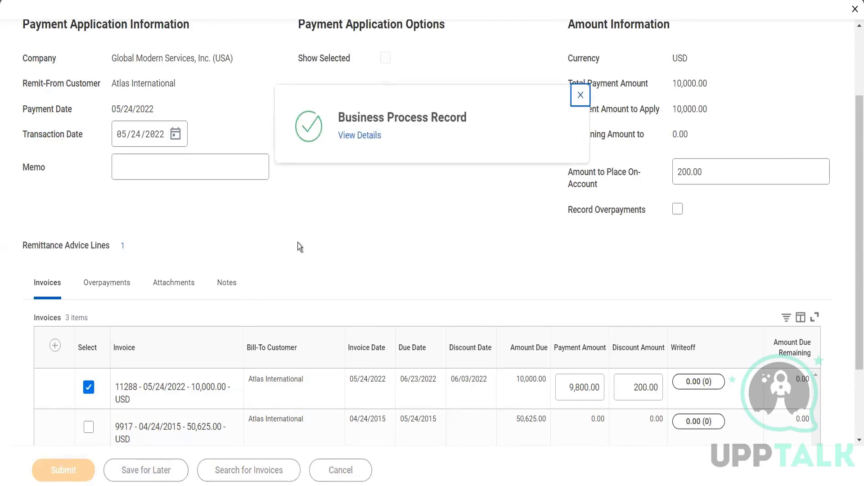
Step: Open the payment record's details and review its payment application
{"action": "left_click", "coordinate": [371, 136]}
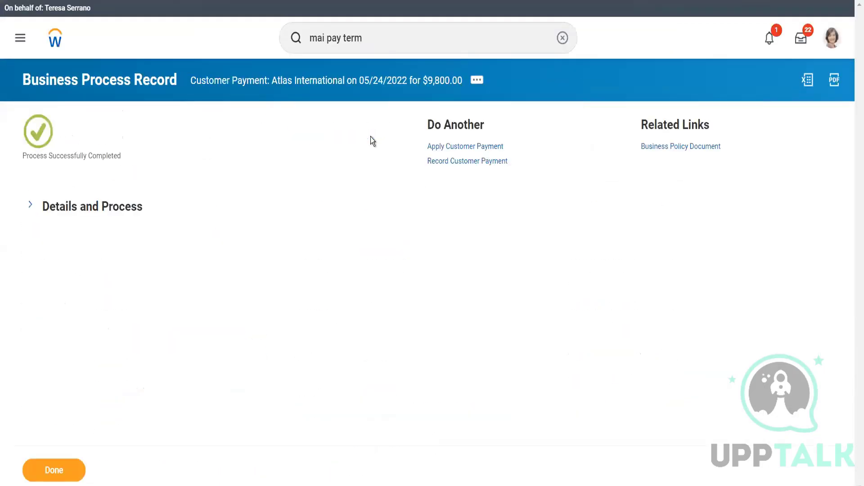
{"action": "left_click", "coordinate": [112, 205]}
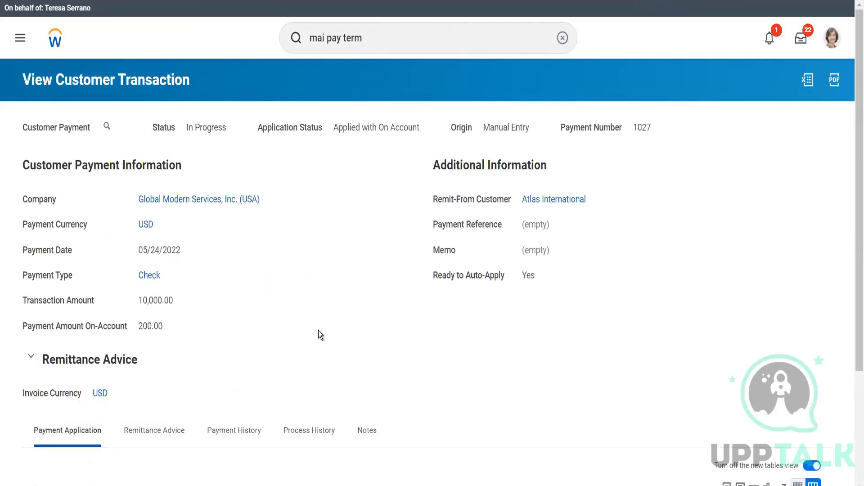
{"action": "scroll", "coordinate": [318, 333], "scroll_direction": "down", "scroll_amount": 3}
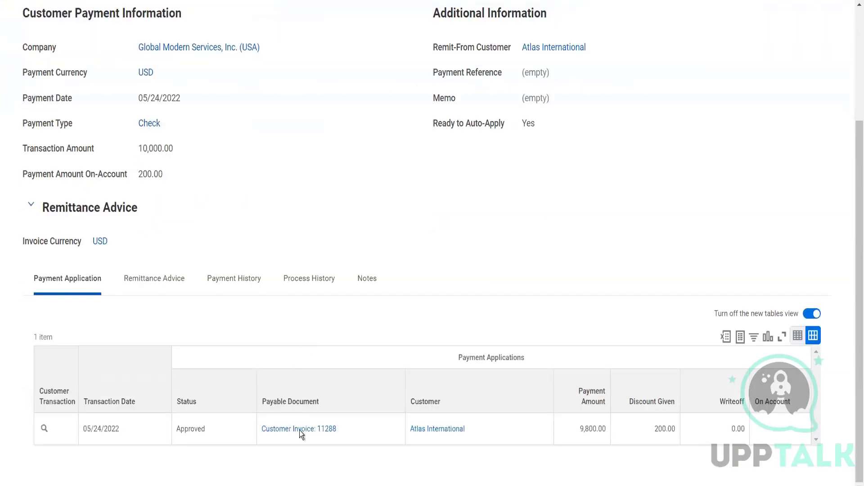
Step: Copy the paid invoice from the payment application with payment terms set to Immediate and submit it
{"action": "left_click", "coordinate": [345, 430]}
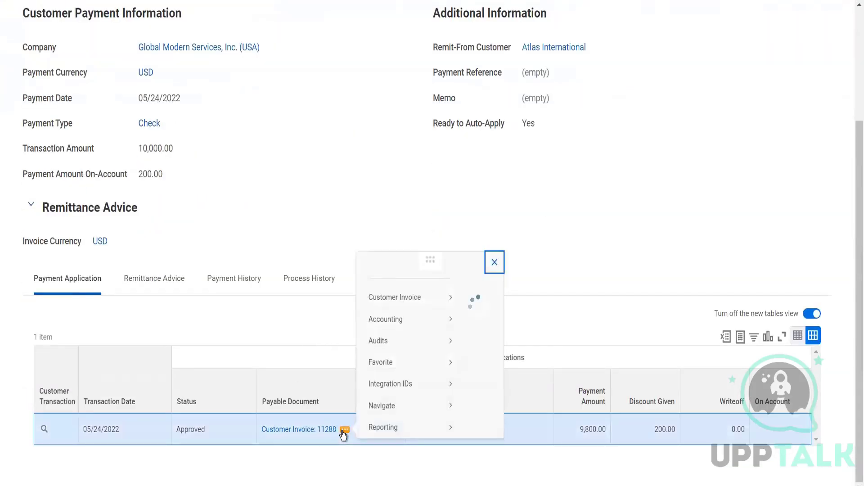
{"action": "mouse_move", "coordinate": [445, 81]}
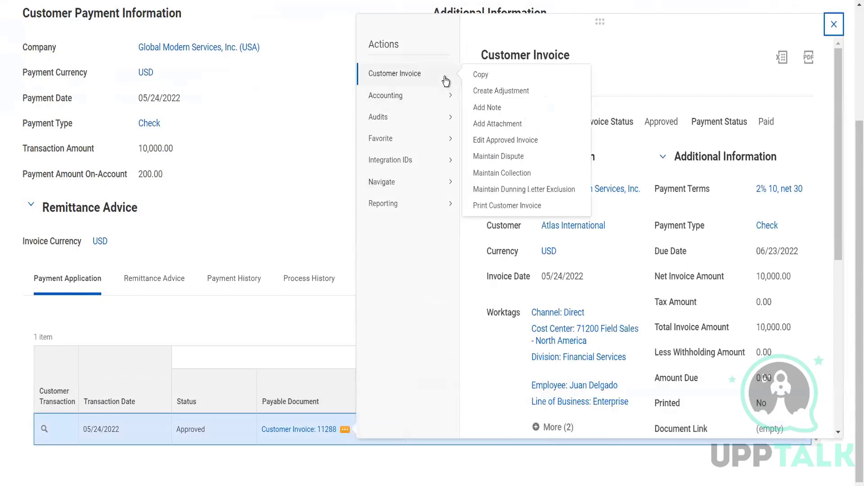
{"action": "left_click", "coordinate": [480, 74]}
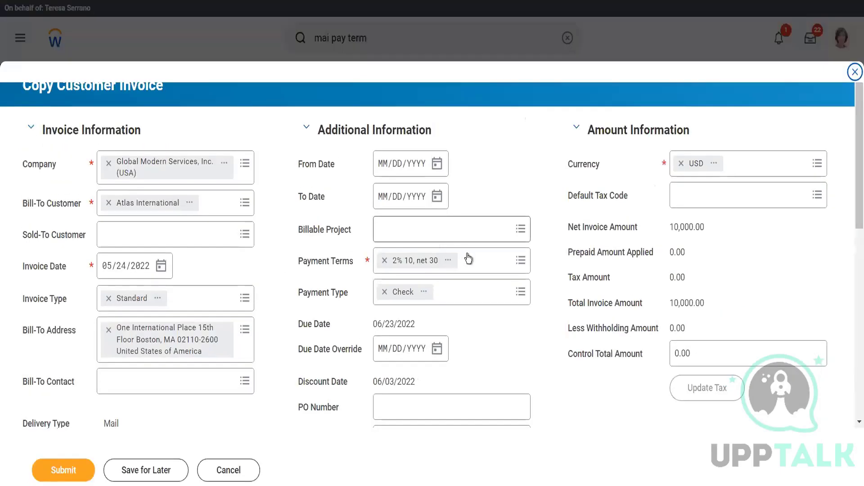
{"action": "left_click", "coordinate": [470, 255]}
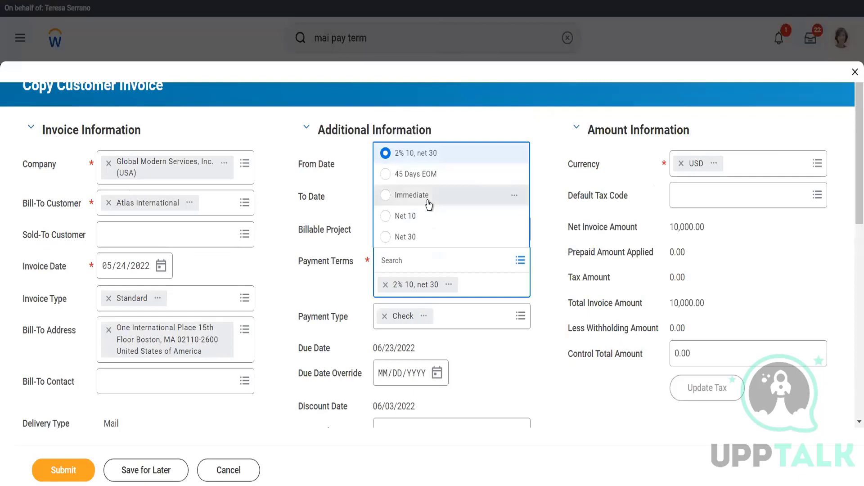
{"action": "left_click", "coordinate": [428, 205]}
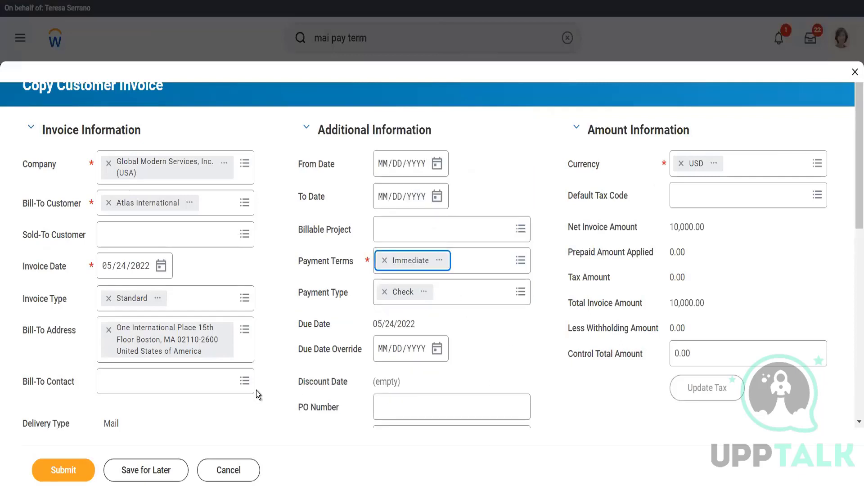
{"action": "left_click", "coordinate": [66, 470]}
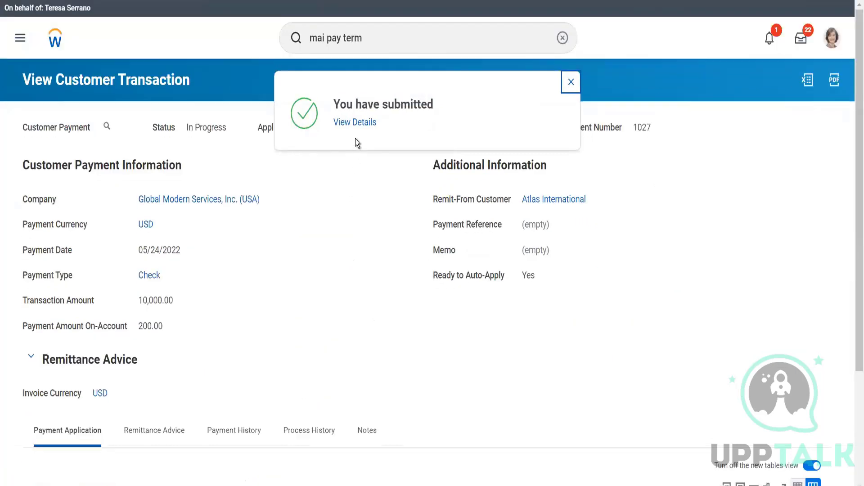
Step: Open the copied invoice 11289 and record a 10,500 check payment against it, then save and apply the payment
{"action": "left_click", "coordinate": [345, 124]}
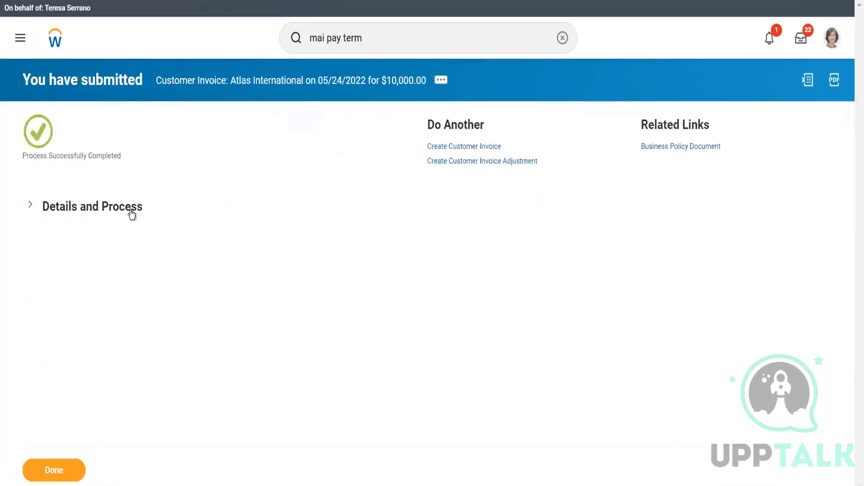
{"action": "left_click", "coordinate": [132, 215]}
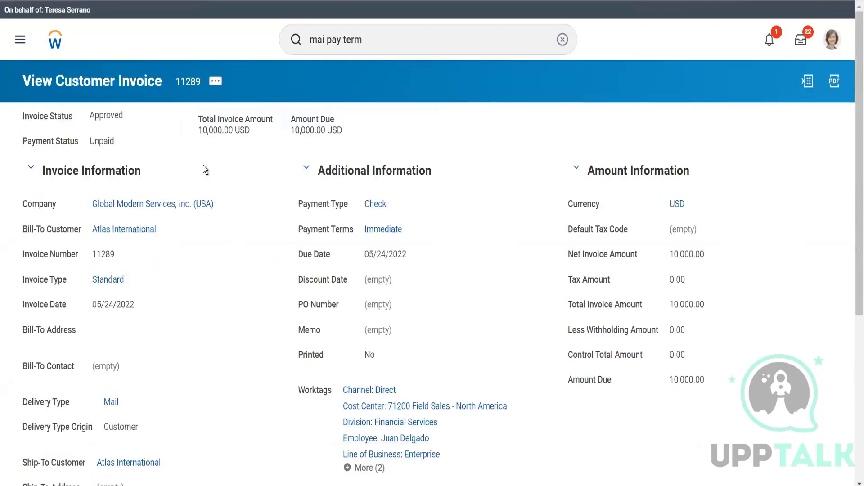
{"action": "left_click", "coordinate": [216, 82]}
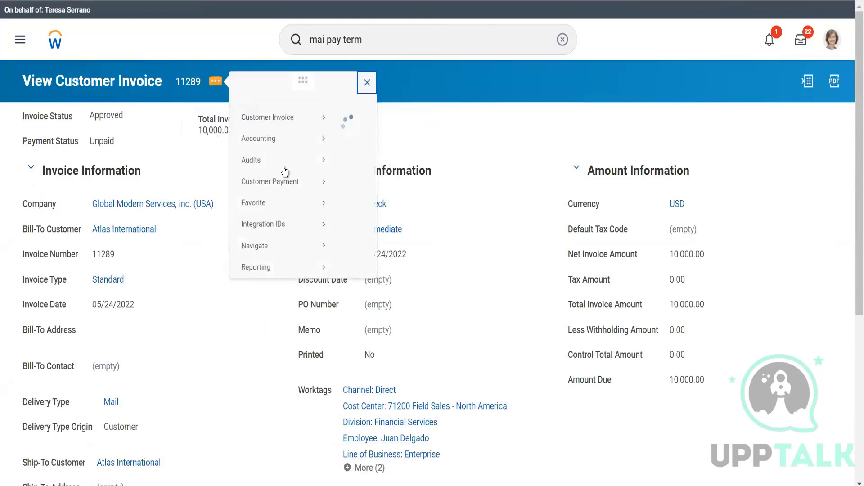
{"action": "mouse_move", "coordinate": [306, 194]}
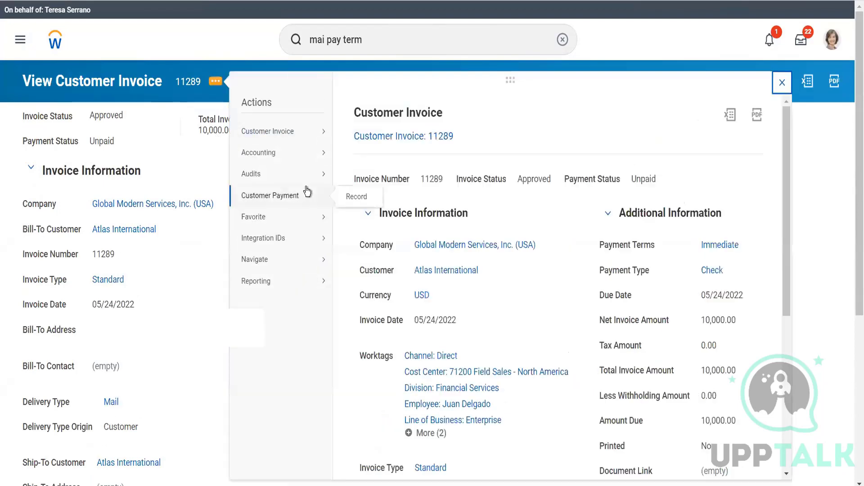
{"action": "left_click", "coordinate": [347, 196]}
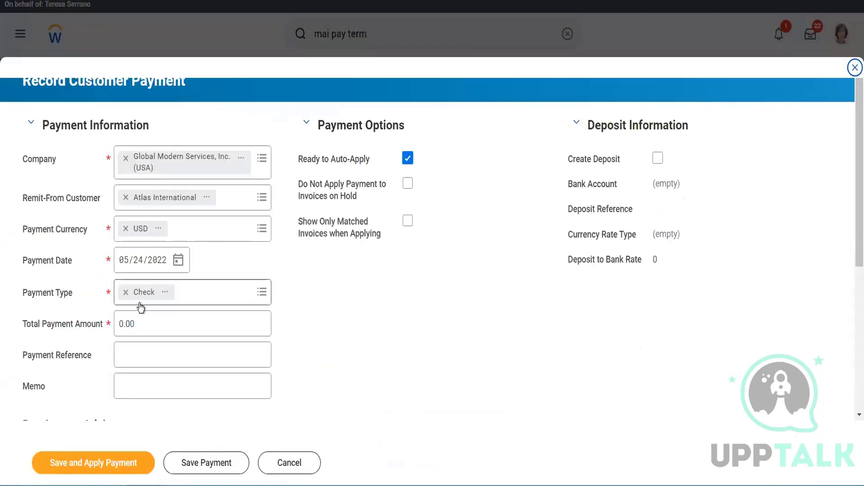
{"action": "left_click", "coordinate": [113, 325]}
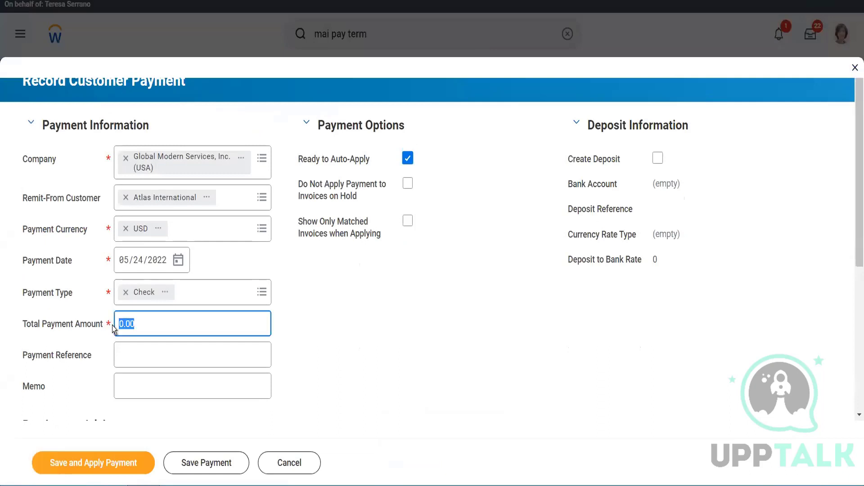
{"action": "type", "text": "10500"}
{"action": "key", "text": "Tab"}
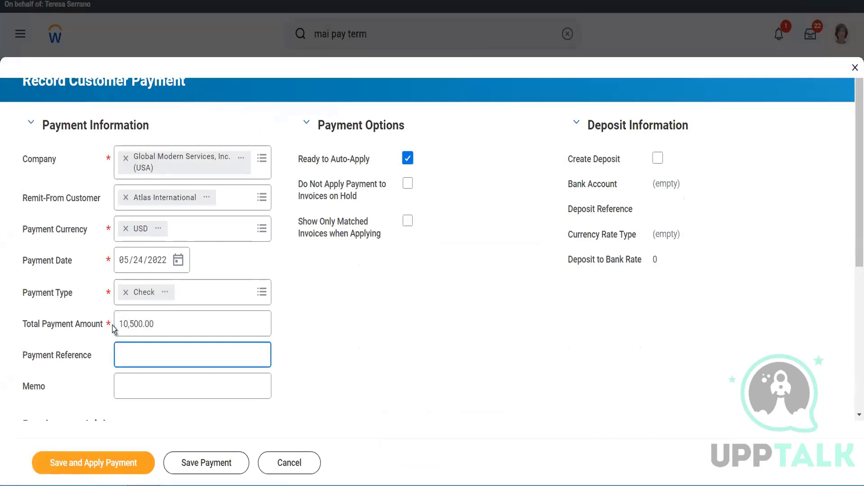
{"action": "scroll", "coordinate": [108, 311], "scroll_direction": "down", "scroll_amount": 5}
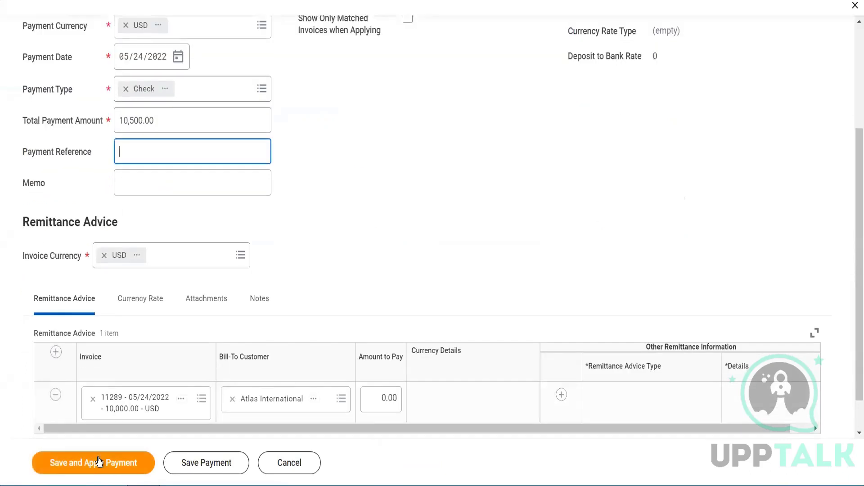
{"action": "left_click", "coordinate": [99, 461]}
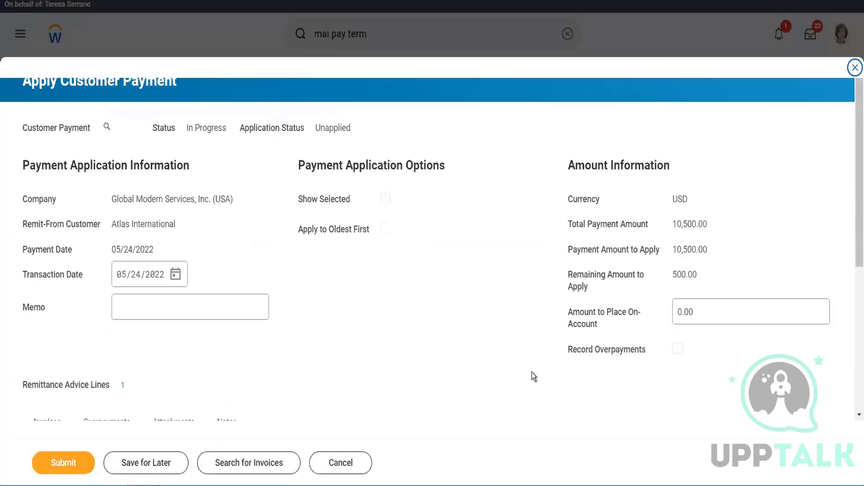
Step: Place the remaining 500.00 on account and submit the payment application
{"action": "scroll", "coordinate": [531, 371], "scroll_direction": "down", "scroll_amount": 5}
{"action": "scroll", "coordinate": [661, 180], "scroll_direction": "up", "scroll_amount": 1}
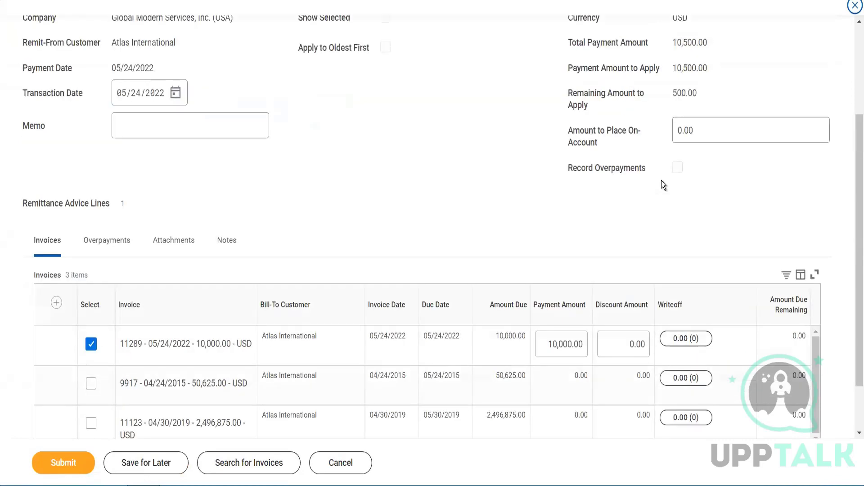
{"action": "scroll", "coordinate": [661, 180], "scroll_direction": "up", "scroll_amount": 1}
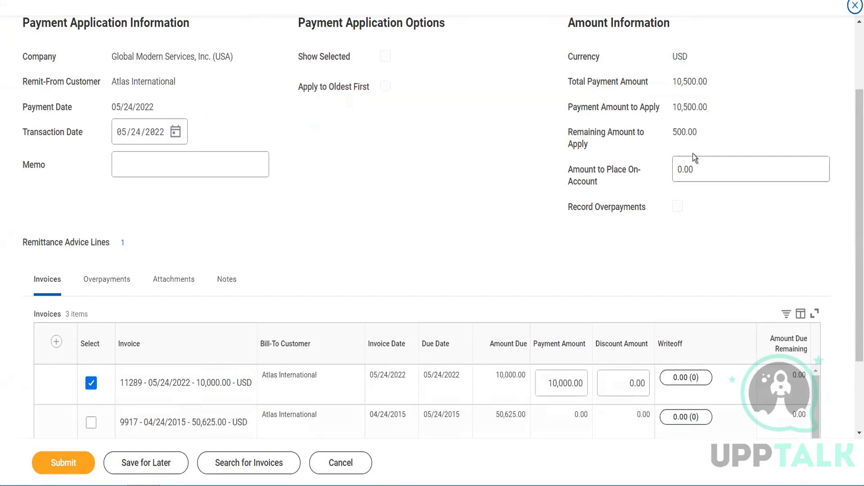
{"action": "left_click", "coordinate": [687, 169]}
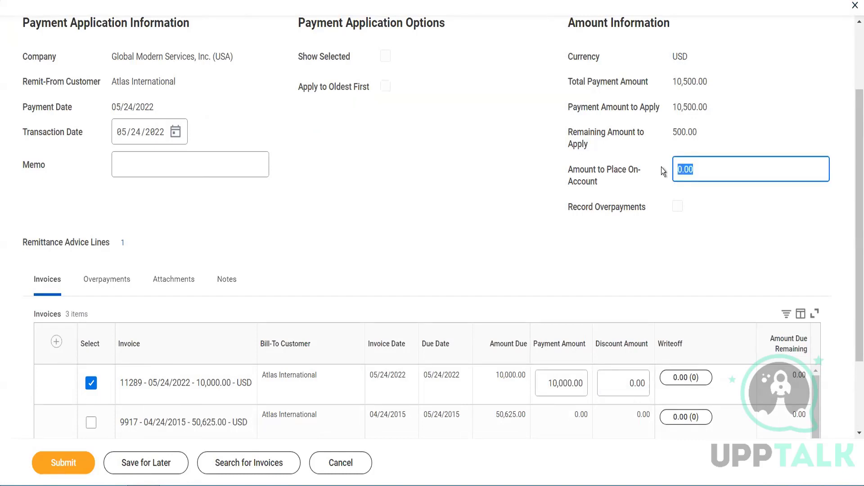
{"action": "type", "text": "500"}
{"action": "key", "text": "Tab"}
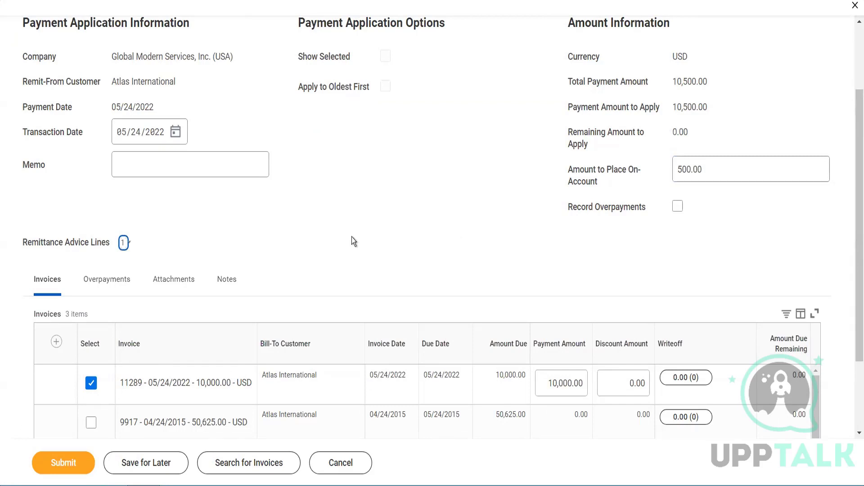
{"action": "left_click", "coordinate": [81, 464]}
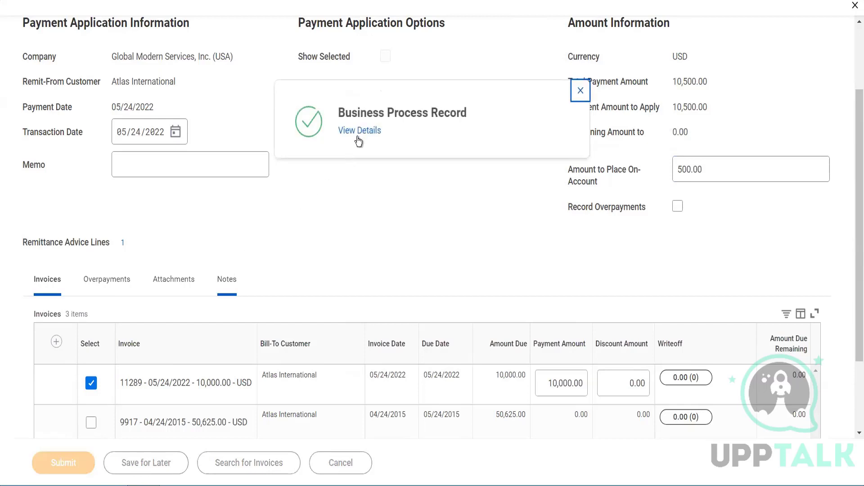
Step: Open the payment record's details and review its process history and payment application
{"action": "left_click", "coordinate": [359, 131]}
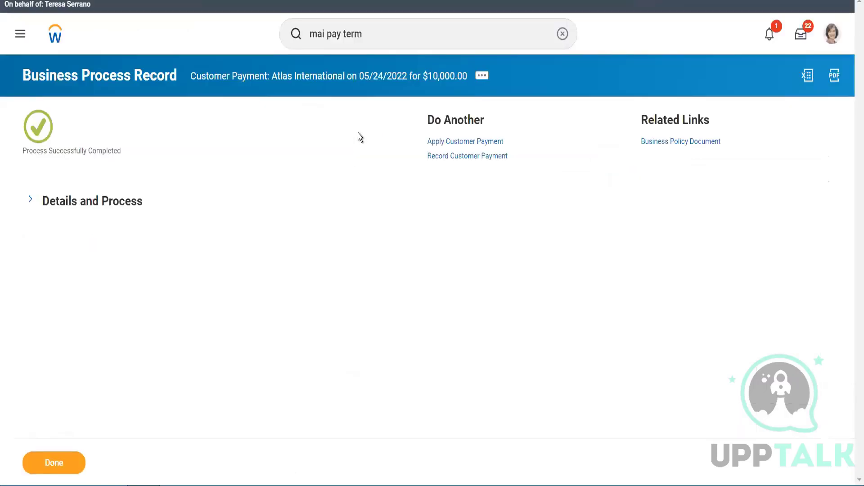
{"action": "left_click", "coordinate": [126, 209]}
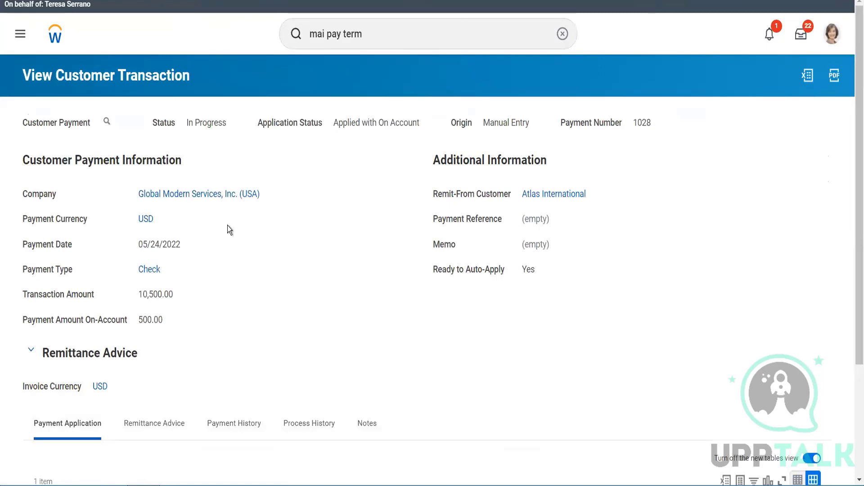
{"action": "left_click", "coordinate": [392, 34]}
{"action": "left_click_drag", "start_coordinate": [393, 35], "coordinate": [283, 9]}
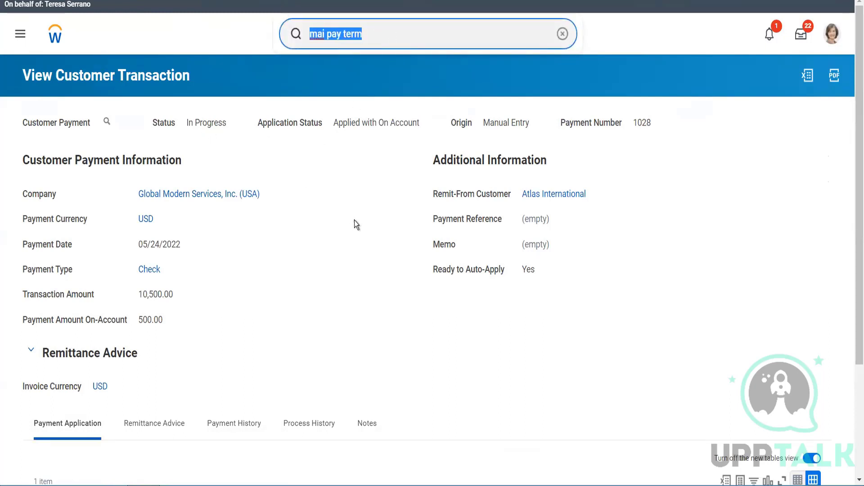
{"action": "scroll", "coordinate": [355, 223], "scroll_direction": "down", "scroll_amount": 1}
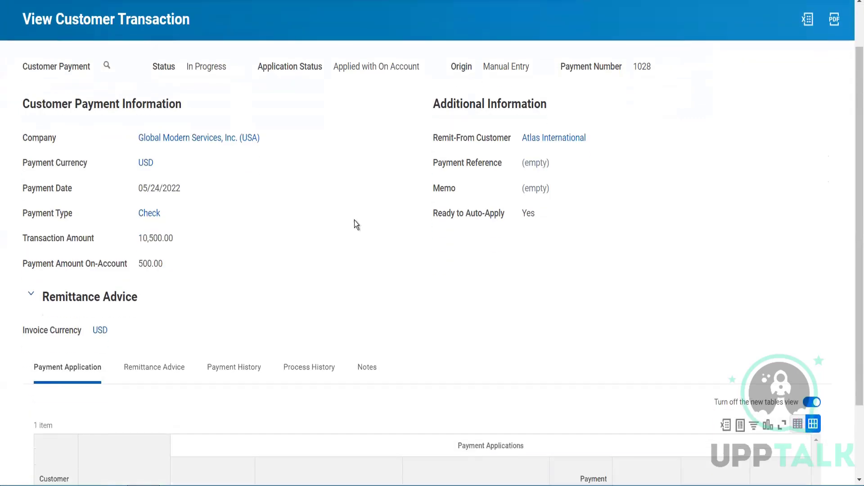
{"action": "left_click", "coordinate": [304, 365]}
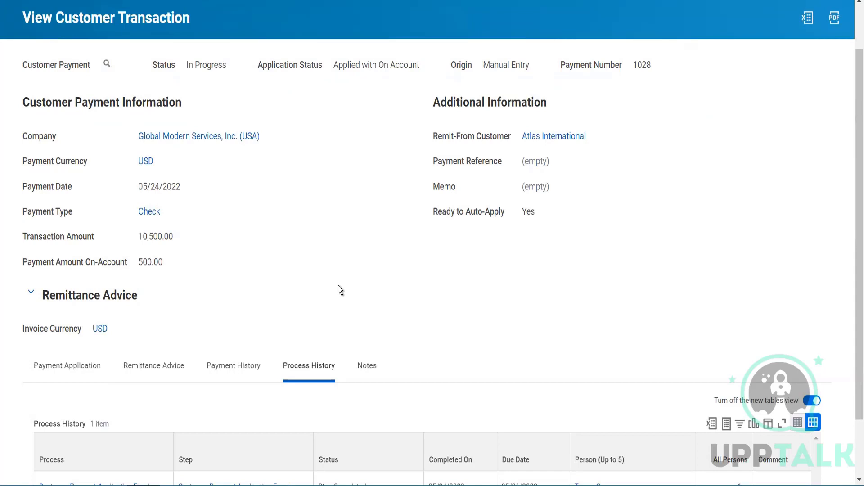
{"action": "scroll", "coordinate": [338, 287], "scroll_direction": "down", "scroll_amount": 1}
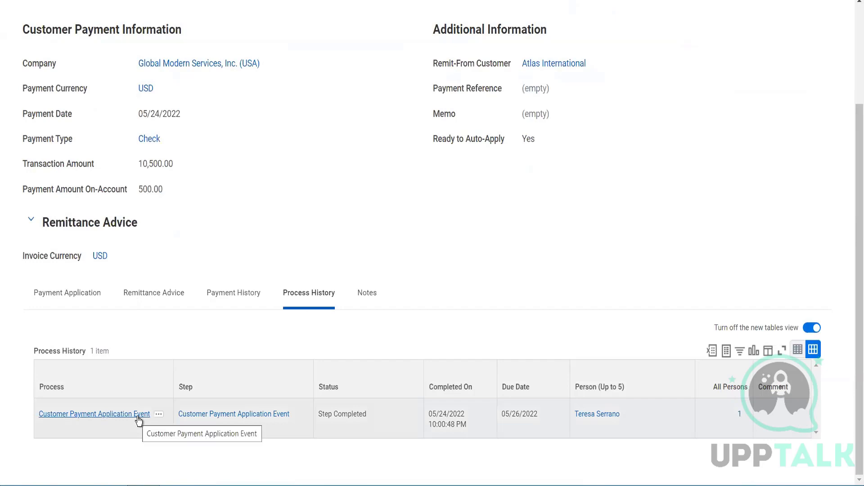
{"action": "scroll", "coordinate": [321, 359], "scroll_direction": "up", "scroll_amount": 2}
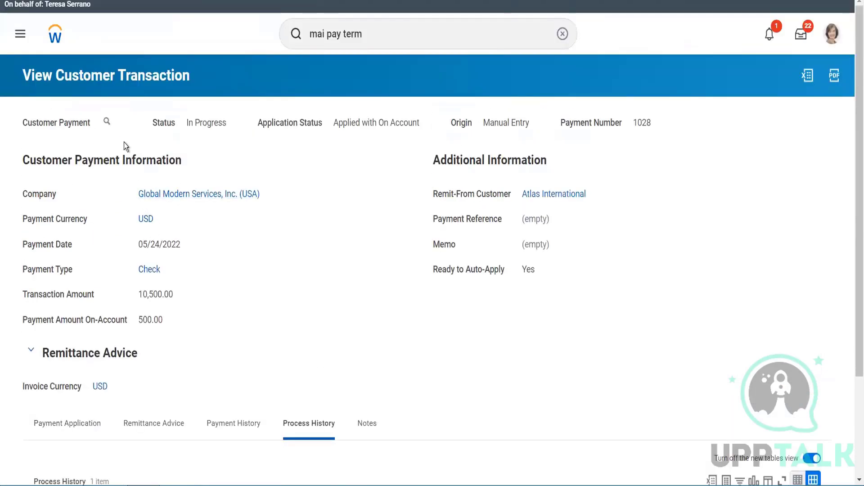
{"action": "left_click", "coordinate": [107, 122]}
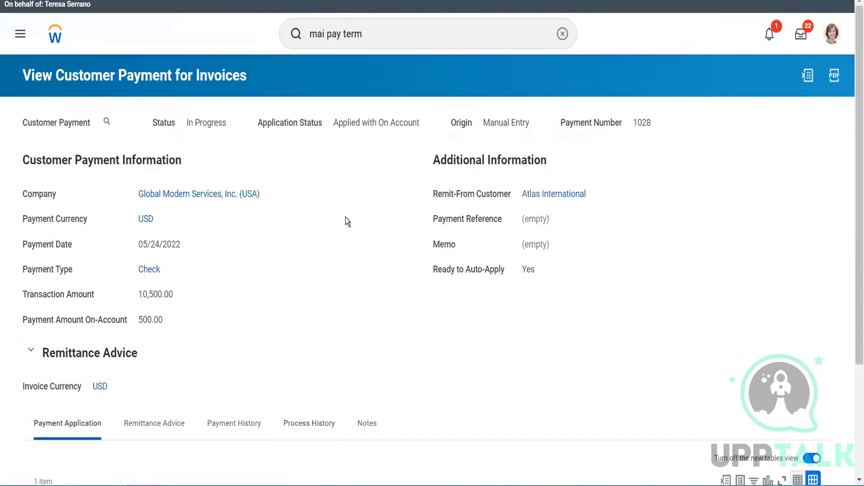
{"action": "scroll", "coordinate": [346, 216], "scroll_direction": "down", "scroll_amount": 3}
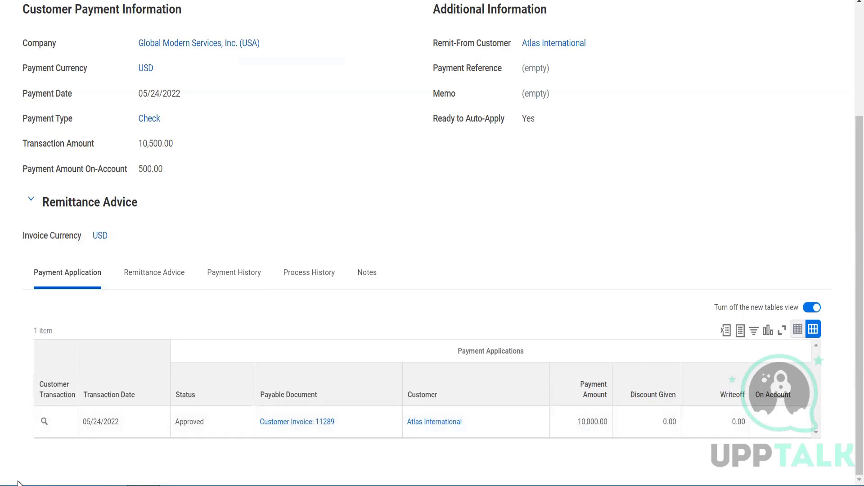
Step: Switch to Excel and enter rows Inv amt 10000 and Check Sent By Client 10000 in a blank sheet
{"action": "left_click", "coordinate": [177, 484]}
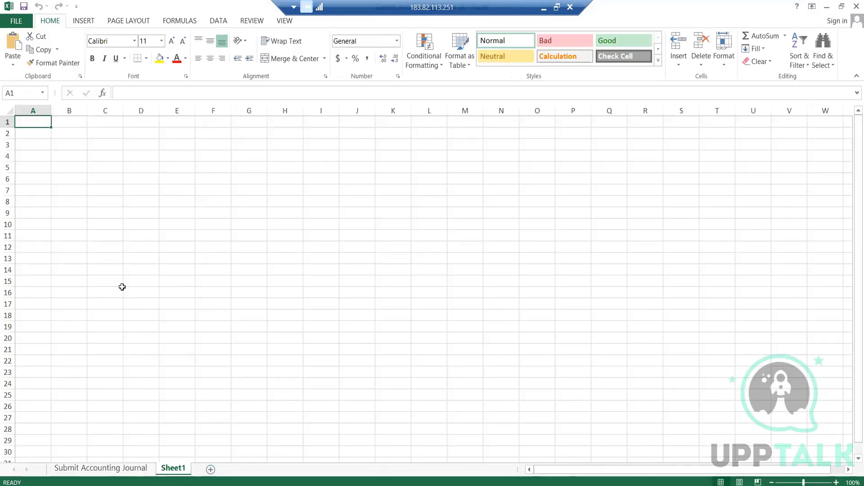
{"action": "type", "text": "Inv"}
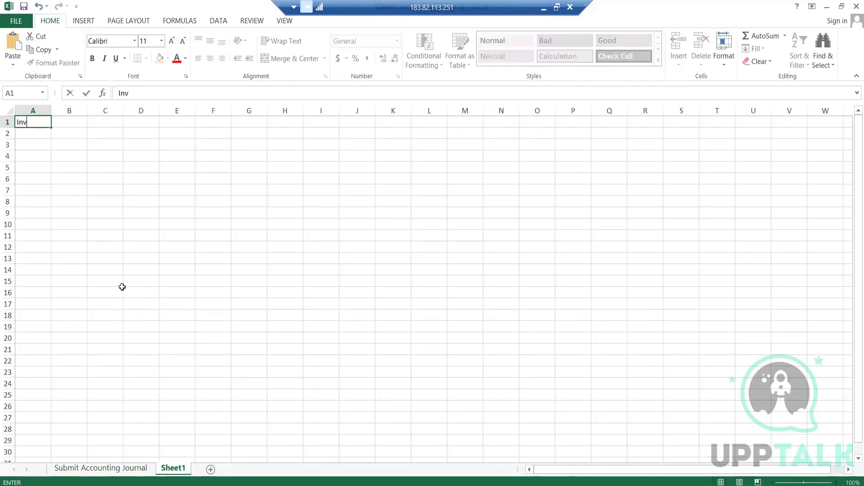
{"action": "type", "text": " amt"}
{"action": "key", "text": "Tab"}
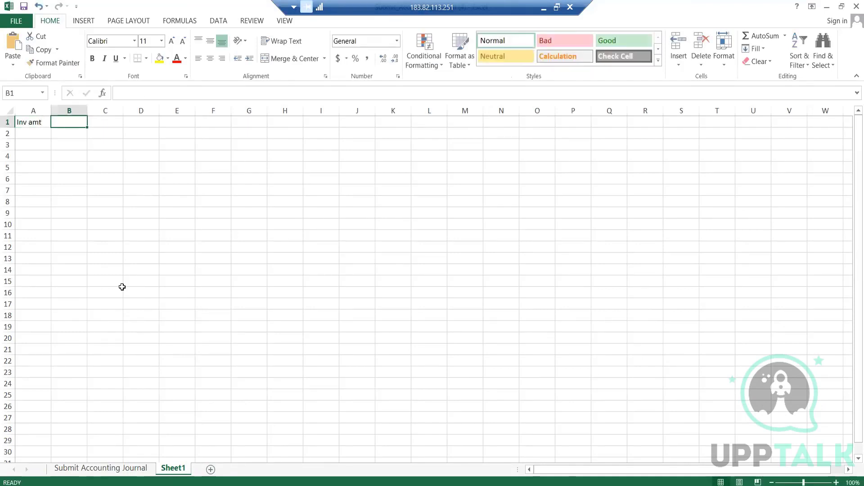
{"action": "type", "text": "10000"}
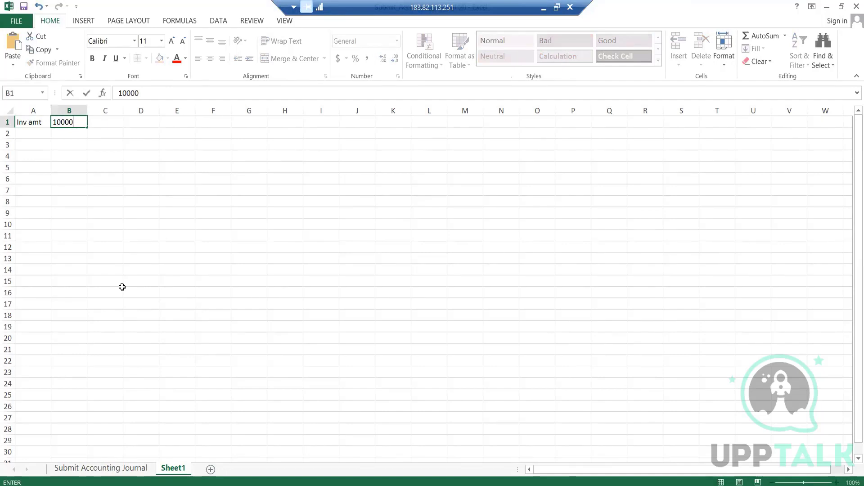
{"action": "key", "text": "Return"}
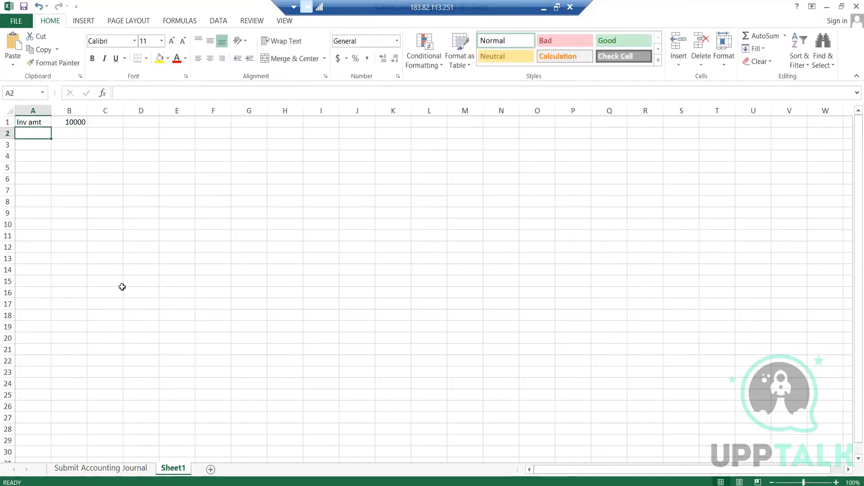
{"action": "type", "text": "Check "}
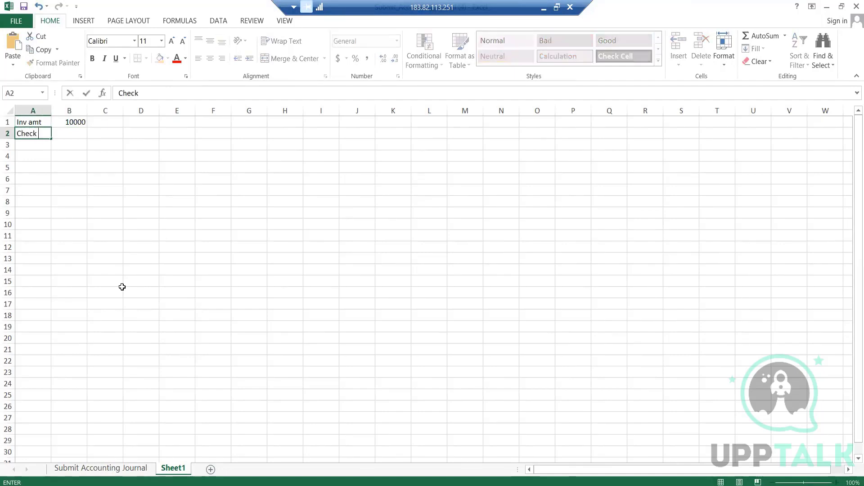
{"action": "type", "text": "Sent By Client"}
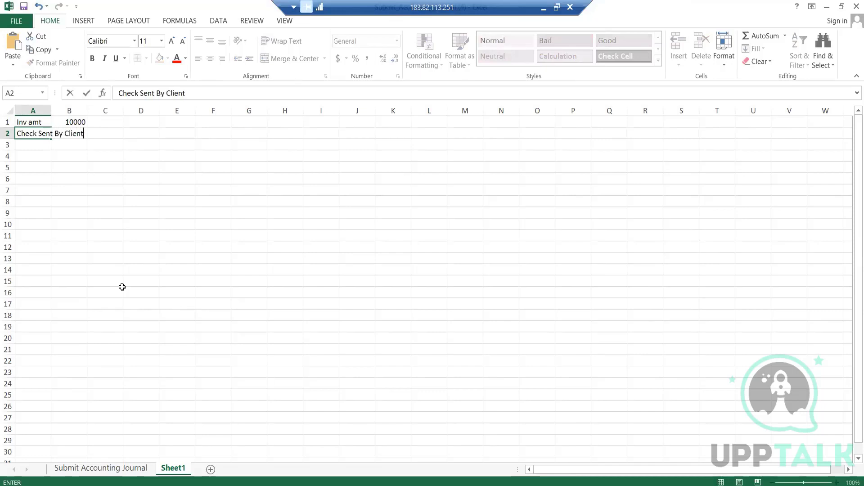
{"action": "key", "text": "Tab"}
{"action": "type", "text": "10000"}
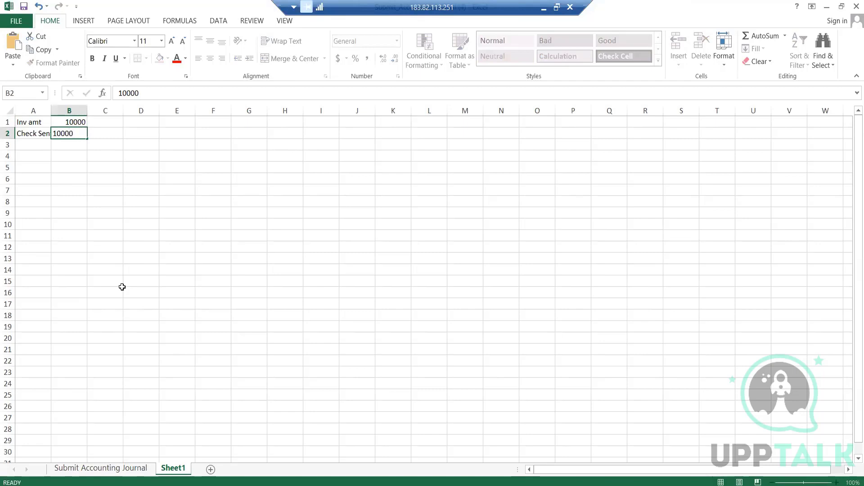
{"action": "key", "text": "Return"}
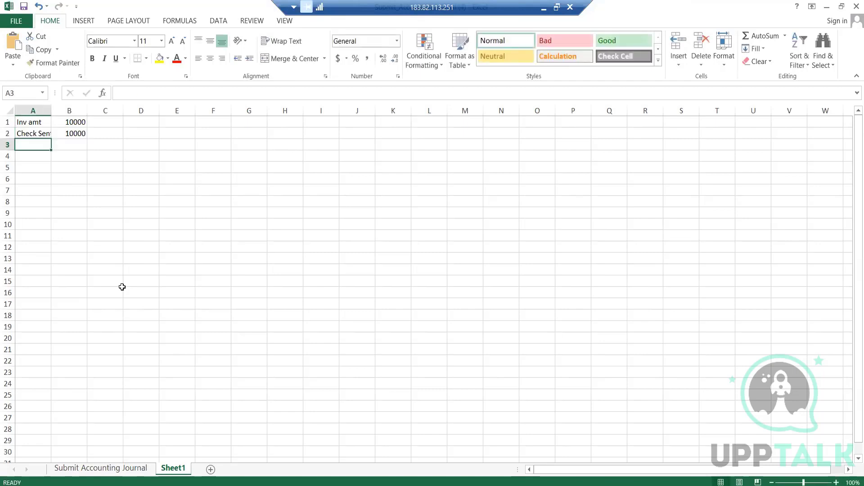
Step: Add rows Disc amount with 200 and Ideal Amount with 9800 below the existing figures
{"action": "type", "text": "Disc "}
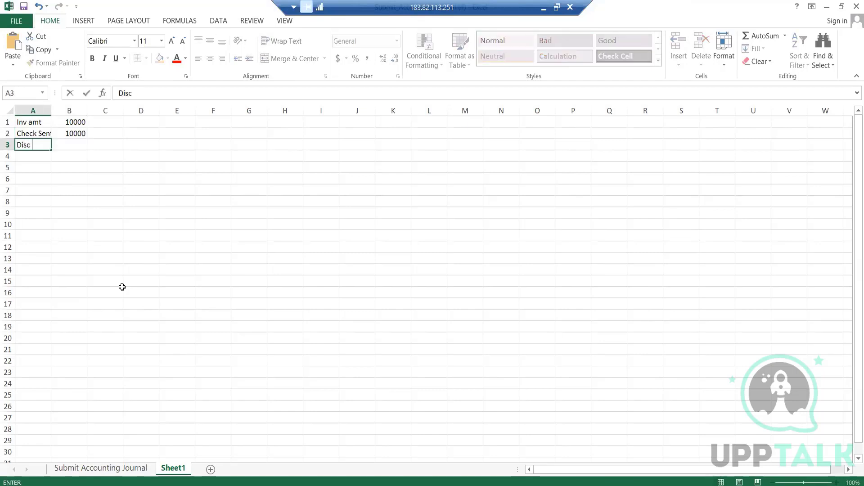
{"action": "type", "text": "amount"}
{"action": "key", "text": "Tab"}
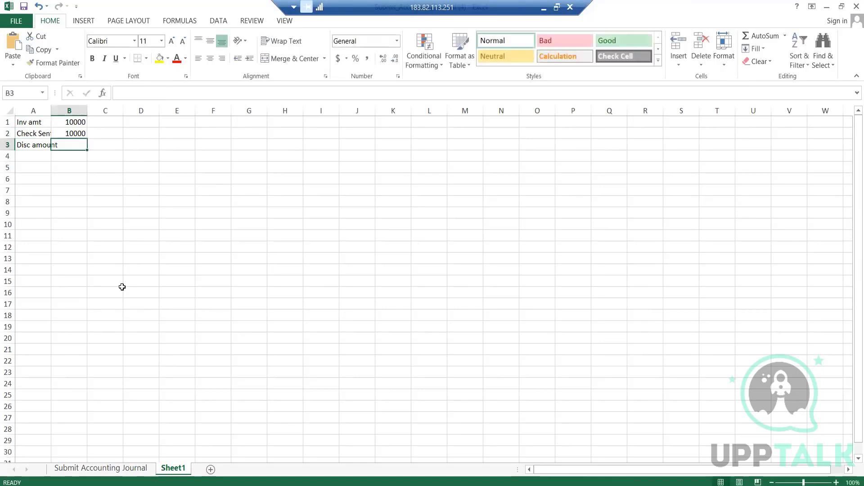
{"action": "type", "text": "200"}
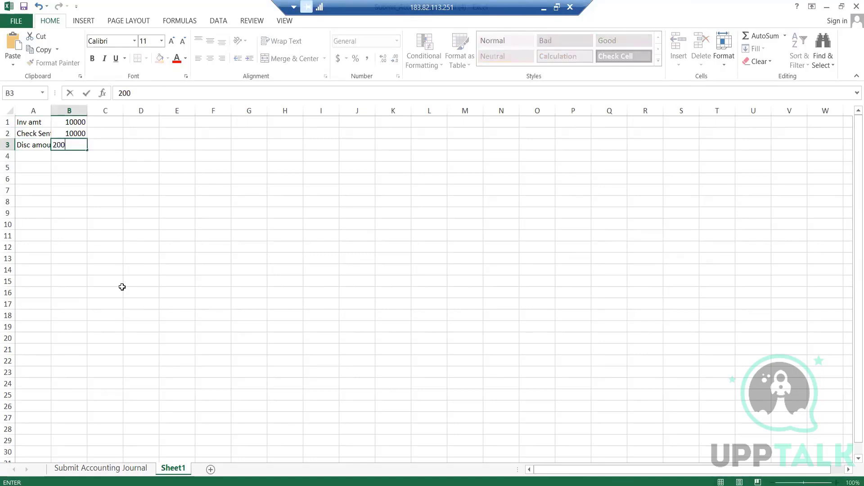
{"action": "key", "text": "Return"}
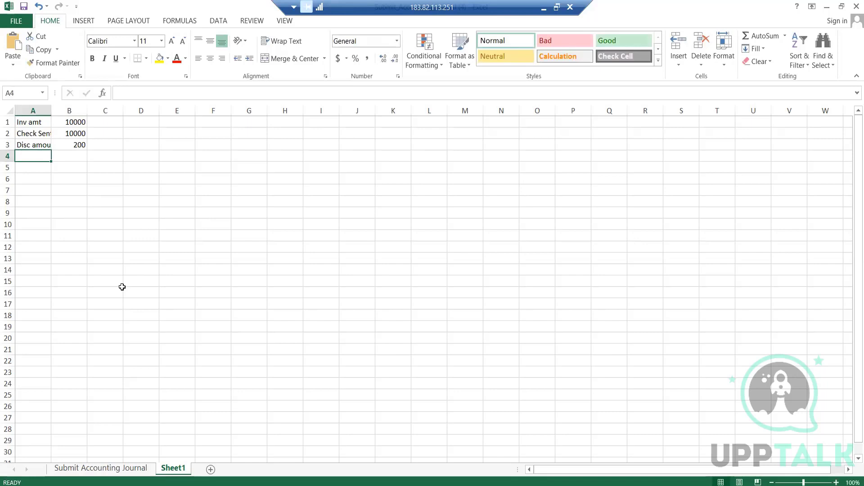
{"action": "type", "text": "Ideal Amount"}
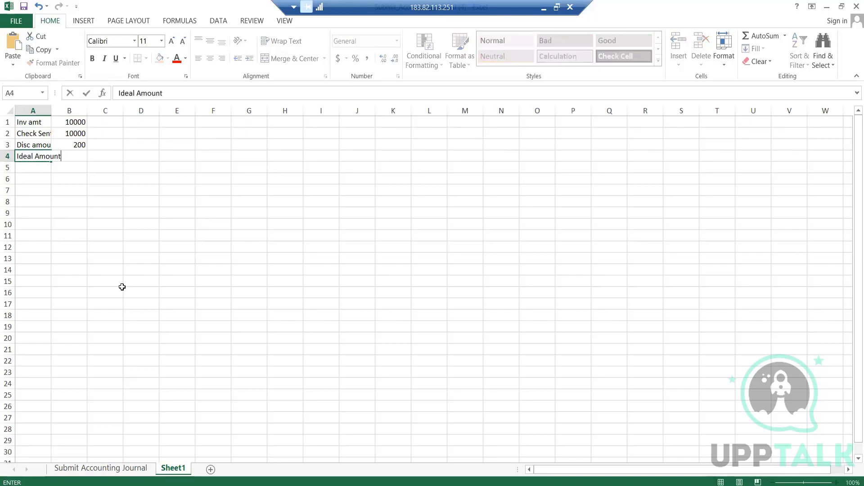
{"action": "key", "text": "Tab"}
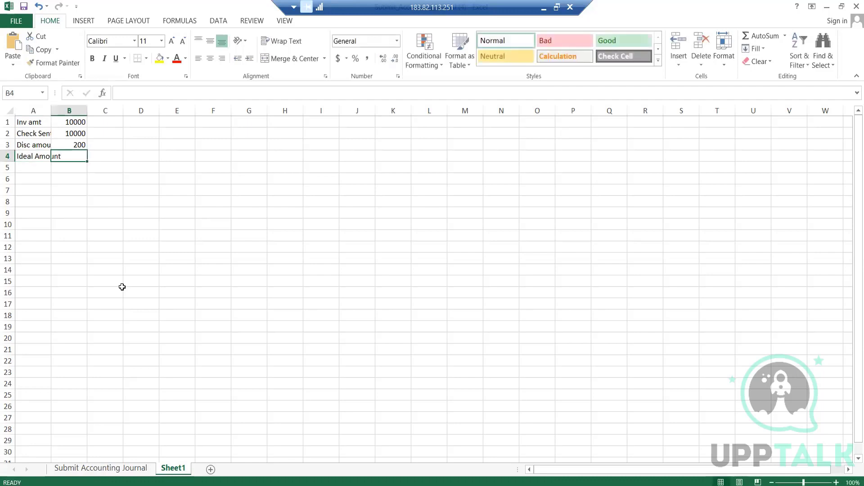
{"action": "type", "text": "9800"}
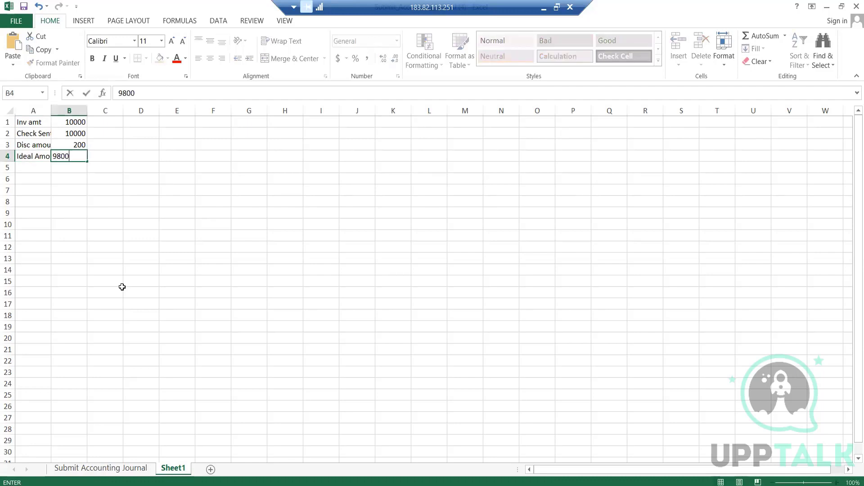
{"action": "key", "text": "Return"}
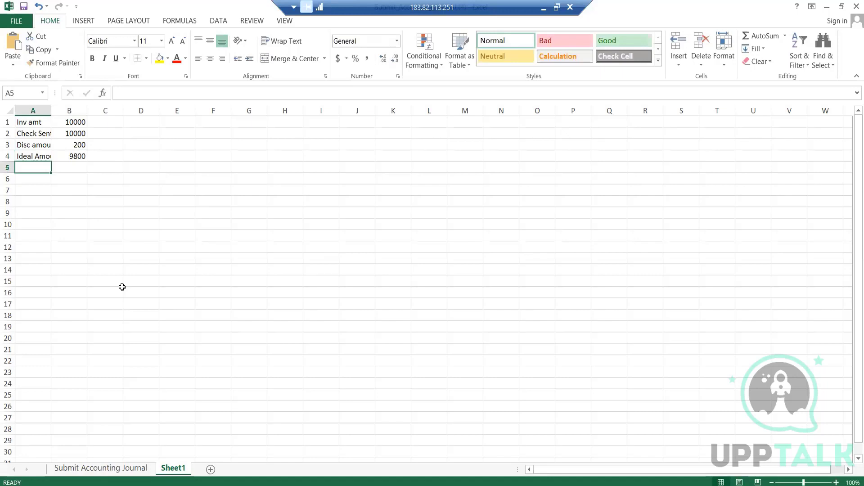
{"action": "left_click", "coordinate": [78, 154]}
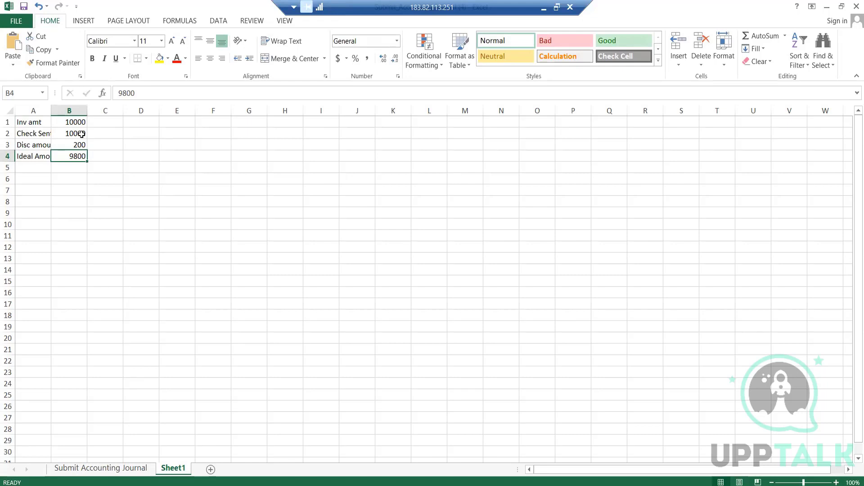
{"action": "left_click", "coordinate": [34, 167]}
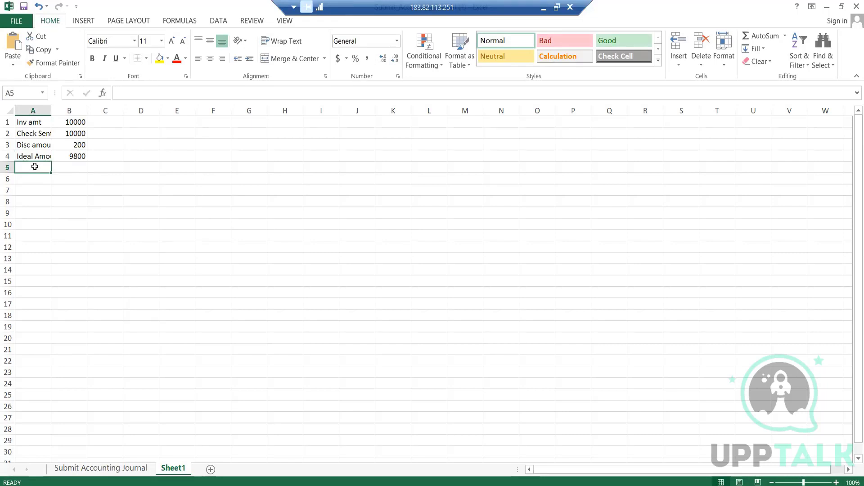
{"action": "left_click", "coordinate": [34, 92]}
{"action": "left_click", "coordinate": [34, 92]}
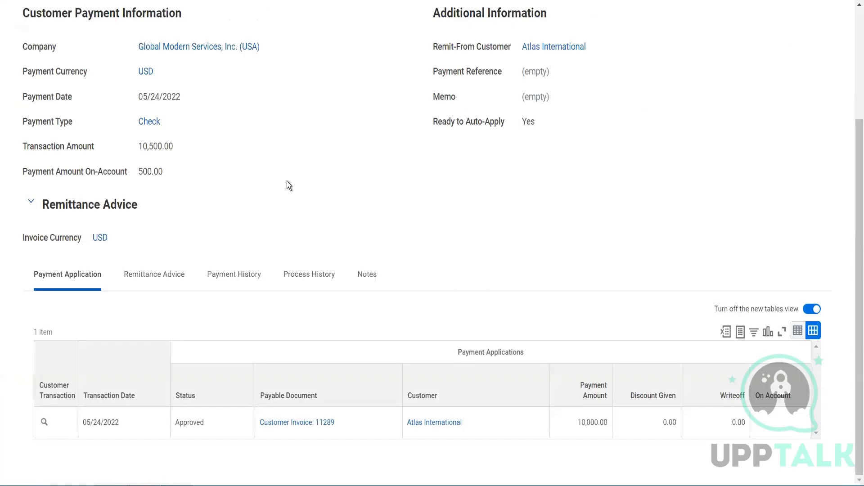
Step: Return to Workday, search for the customer refund task and open Create Customer Refund (Do Not Use)
{"action": "scroll", "coordinate": [287, 181], "scroll_direction": "up", "scroll_amount": 3}
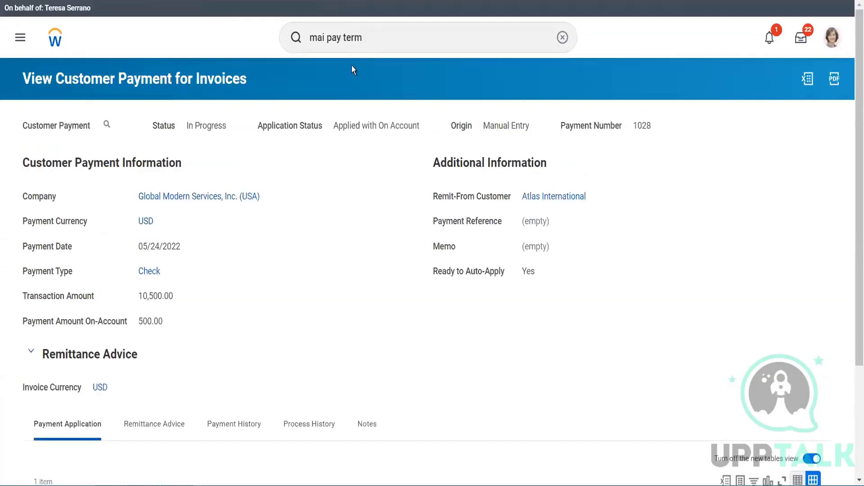
{"action": "left_click", "coordinate": [363, 44]}
{"action": "triple_click", "coordinate": [311, 45]}
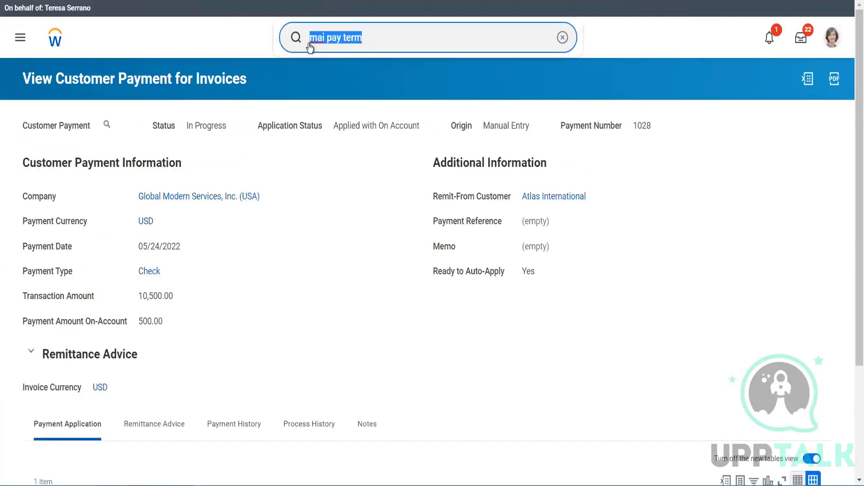
{"action": "type", "text": "cr cust "}
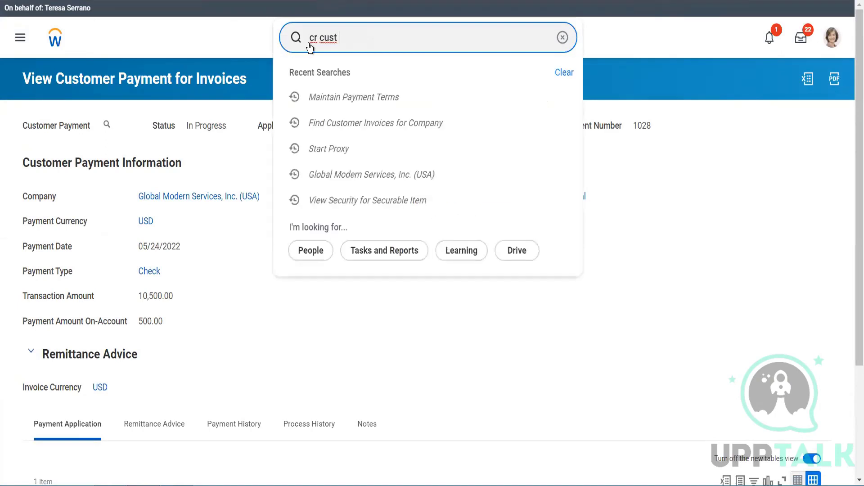
{"action": "type", "text": "refund"}
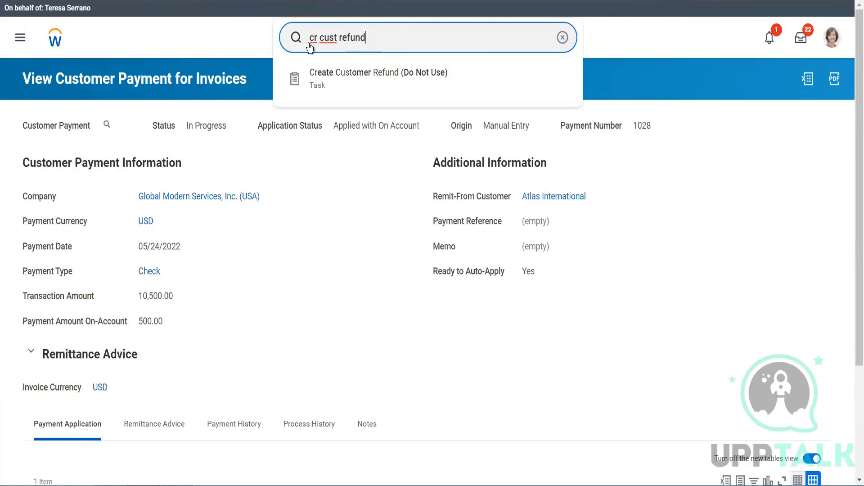
{"action": "left_click", "coordinate": [345, 89]}
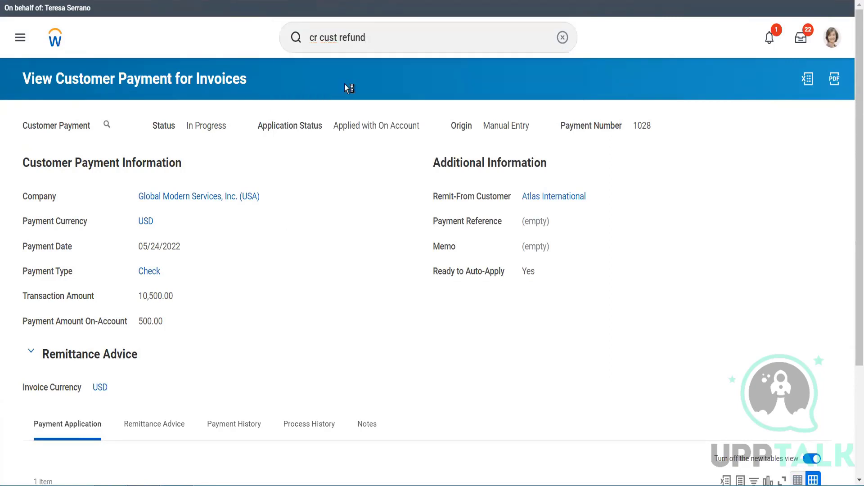
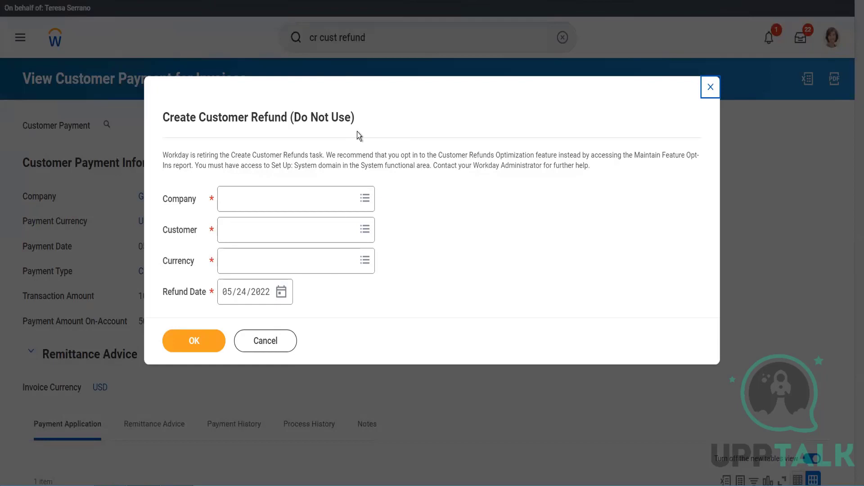
{"action": "left_click", "coordinate": [276, 190]}
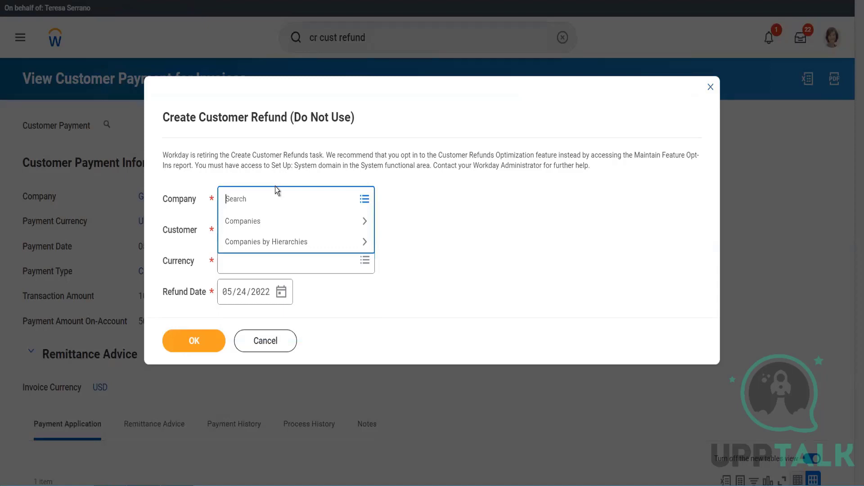
{"action": "type", "text": "gms usa"}
{"action": "key", "text": "Return"}
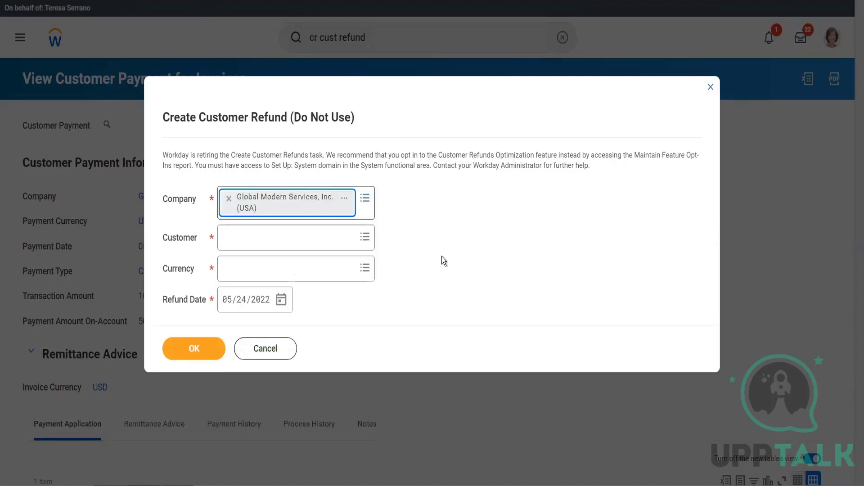
{"action": "left_click", "coordinate": [398, 107]}
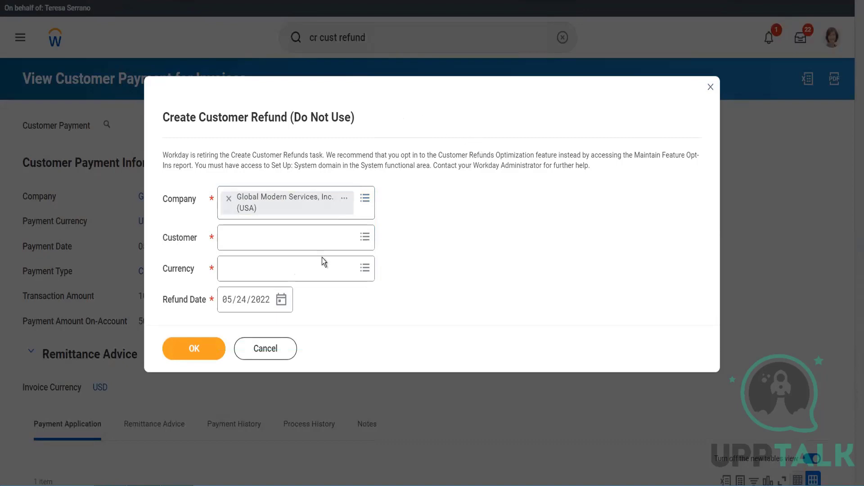
{"action": "left_click", "coordinate": [285, 351]}
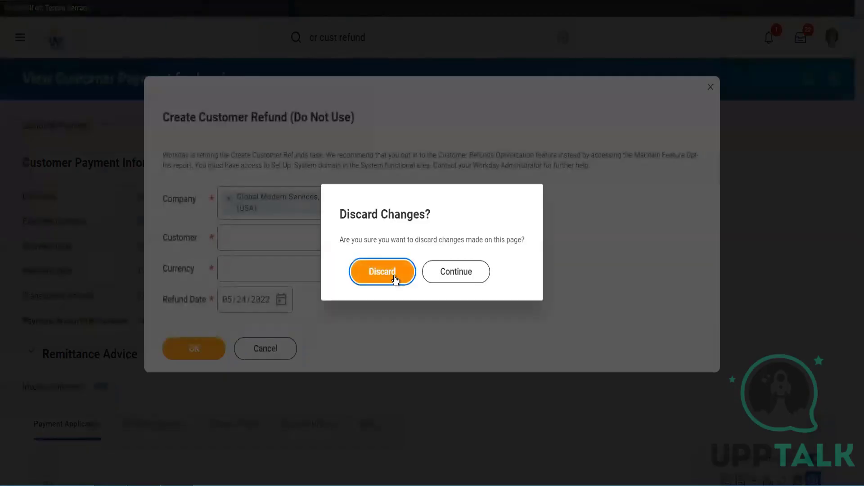
{"action": "left_click", "coordinate": [394, 278]}
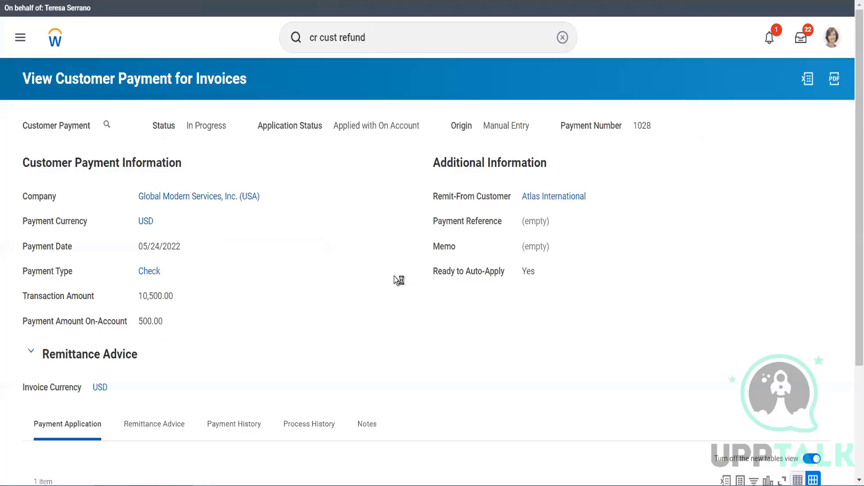
Step: Reopen the Create Customer Refund (Do Not Use) task from search
{"action": "scroll", "coordinate": [394, 278], "scroll_direction": "down", "scroll_amount": 3}
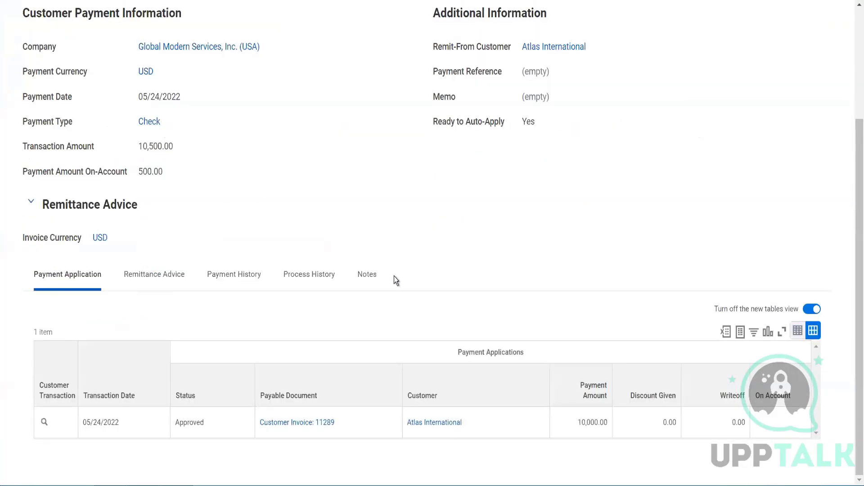
{"action": "scroll", "coordinate": [359, 213], "scroll_direction": "up", "scroll_amount": 3}
{"action": "left_click", "coordinate": [386, 34]}
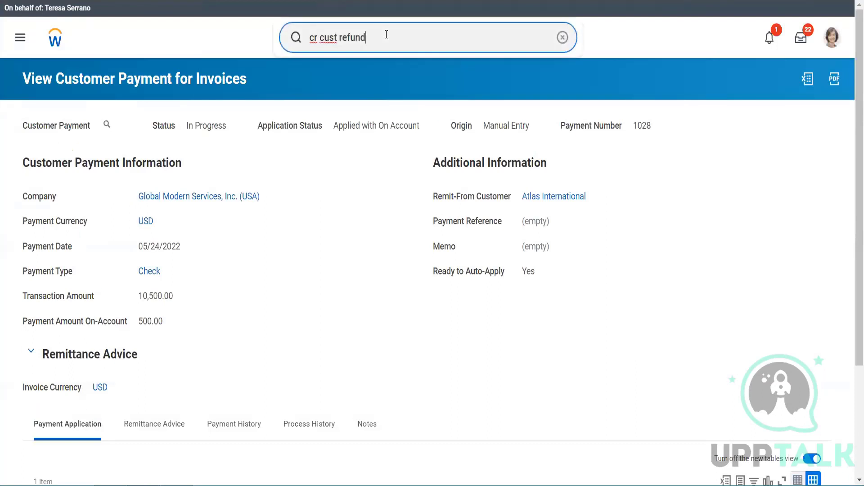
{"action": "key", "text": "BackSpace"}
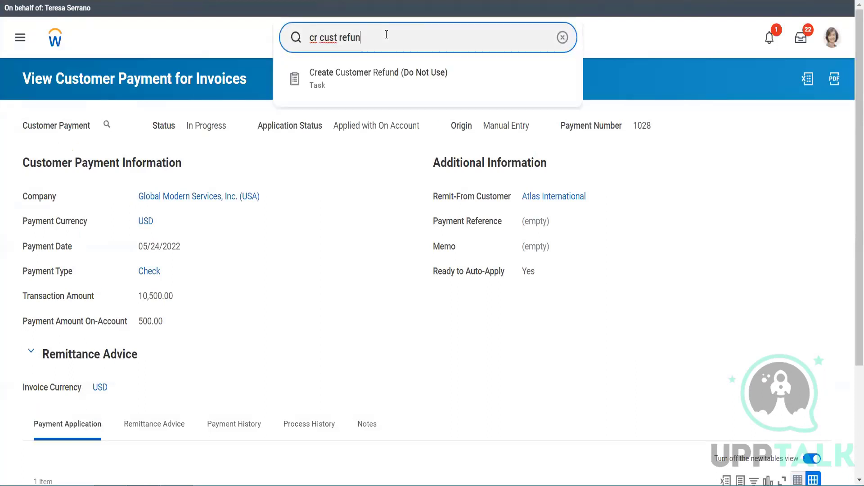
{"action": "left_click", "coordinate": [390, 72]}
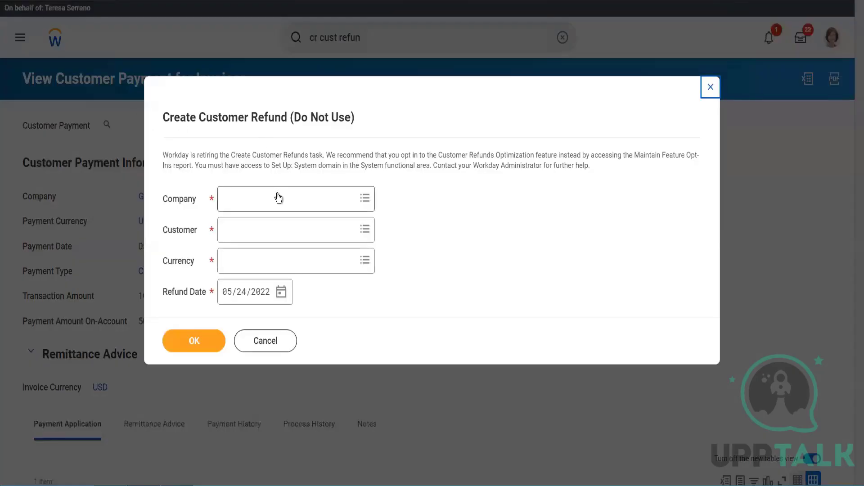
Step: Try to create a customer refund for Atlas International at Global Modern Services, Inc. (USA) and review its refundable items
{"action": "left_click", "coordinate": [278, 197]}
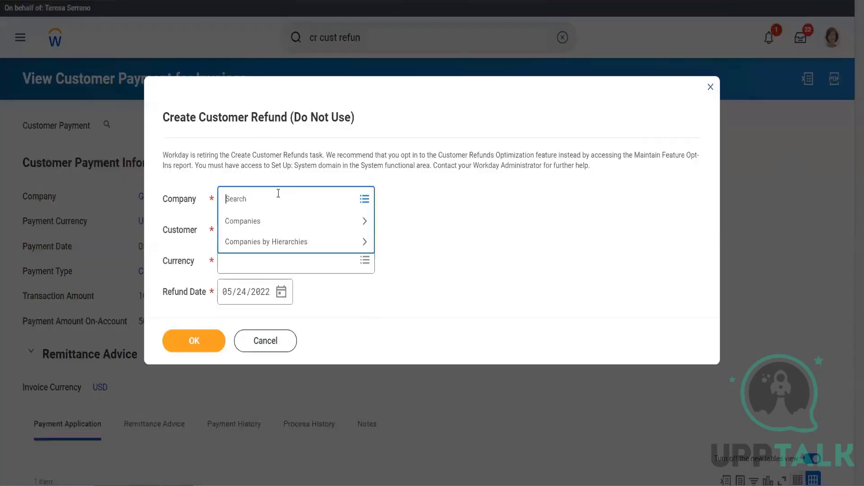
{"action": "type", "text": "global"}
{"action": "key", "text": "Return"}
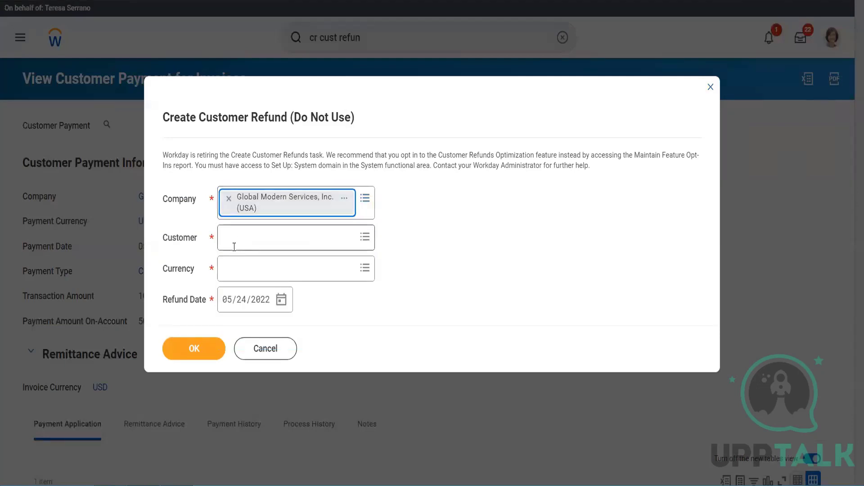
{"action": "left_click", "coordinate": [234, 247]}
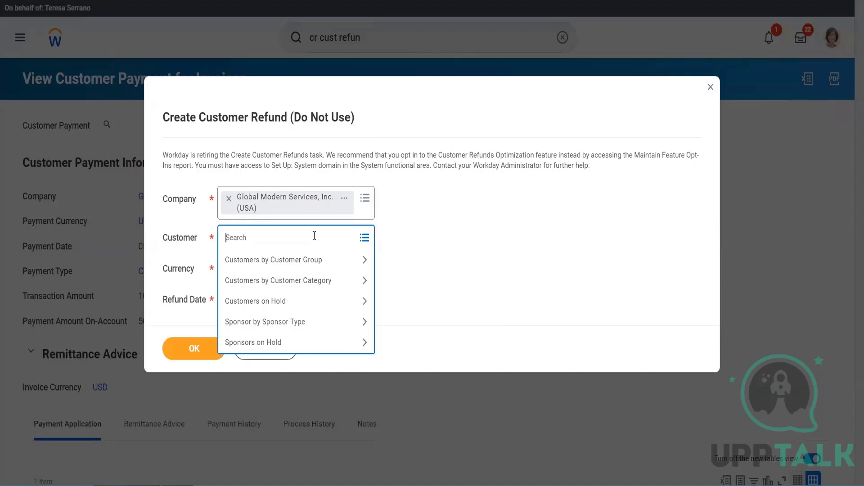
{"action": "type", "text": "atlas inte"}
{"action": "key", "text": "Return"}
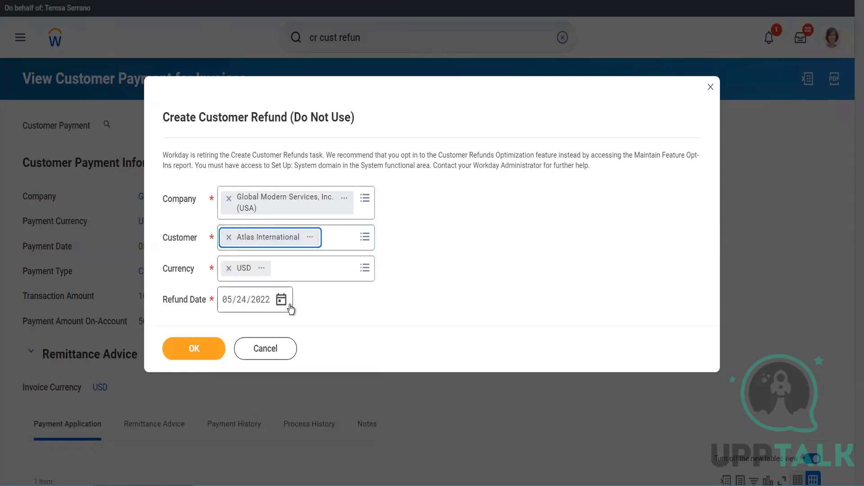
{"action": "left_click", "coordinate": [198, 350]}
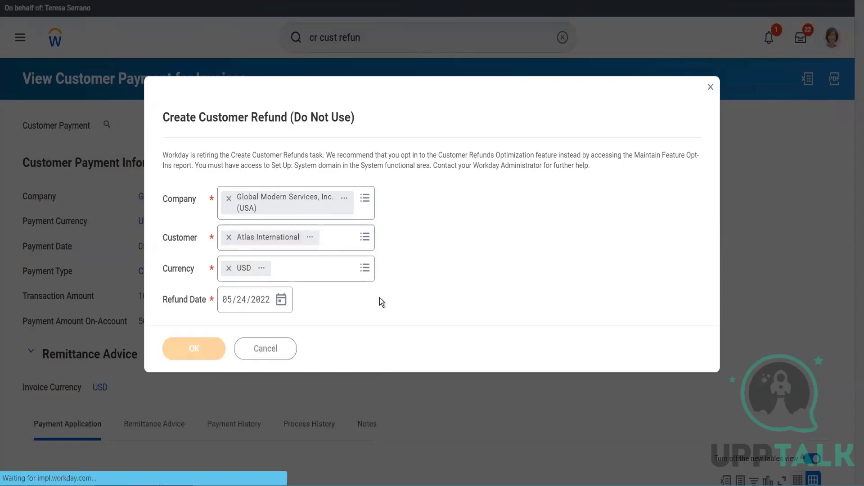
{"action": "scroll", "coordinate": [379, 298], "scroll_direction": "down", "scroll_amount": 5}
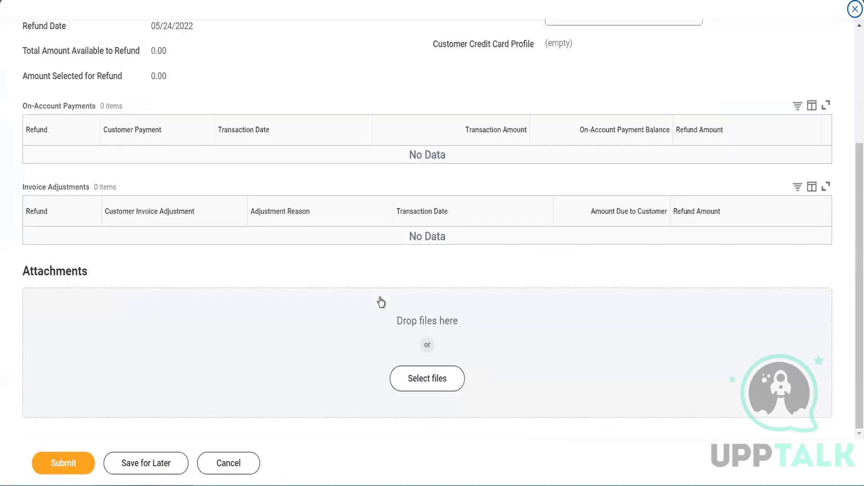
{"action": "scroll", "coordinate": [381, 302], "scroll_direction": "up", "scroll_amount": 5}
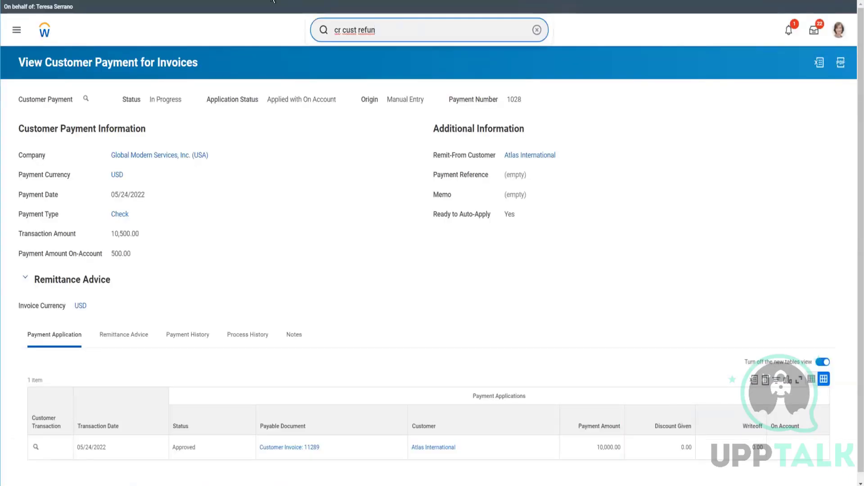
Step: Open Customer Invoice 11289, copy it with the line unit price set to 5000, and submit the copy
{"action": "key", "text": "ctrl+a"}
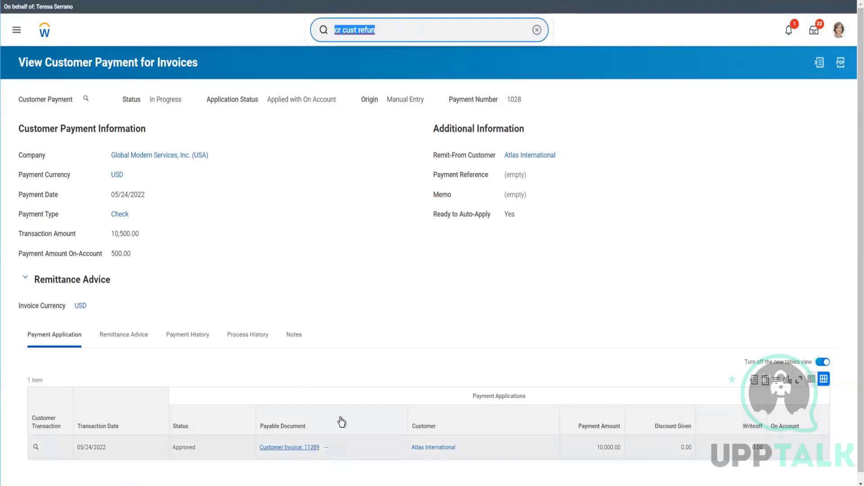
{"action": "left_click", "coordinate": [346, 287]}
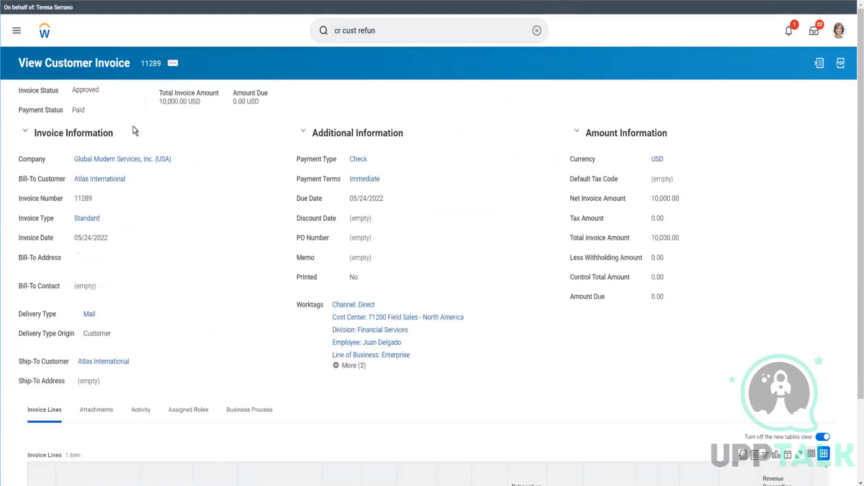
{"action": "left_click", "coordinate": [172, 65]}
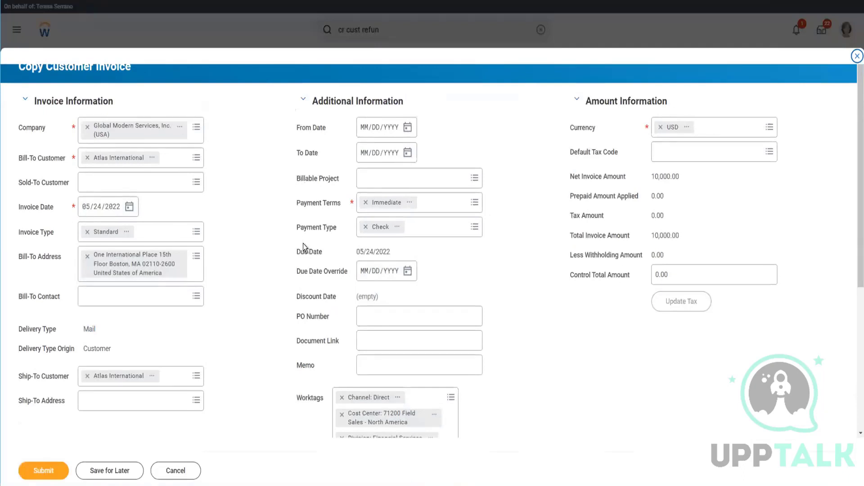
{"action": "scroll", "coordinate": [303, 244], "scroll_direction": "down", "scroll_amount": 5}
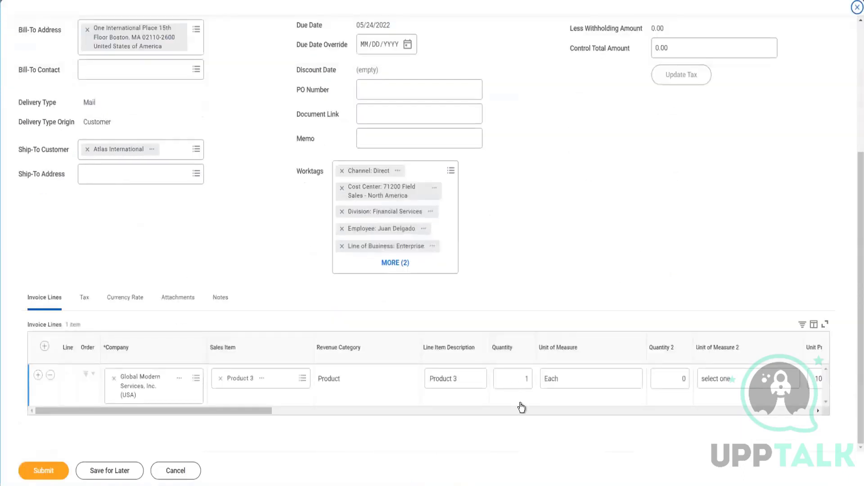
{"action": "left_click", "coordinate": [517, 413]}
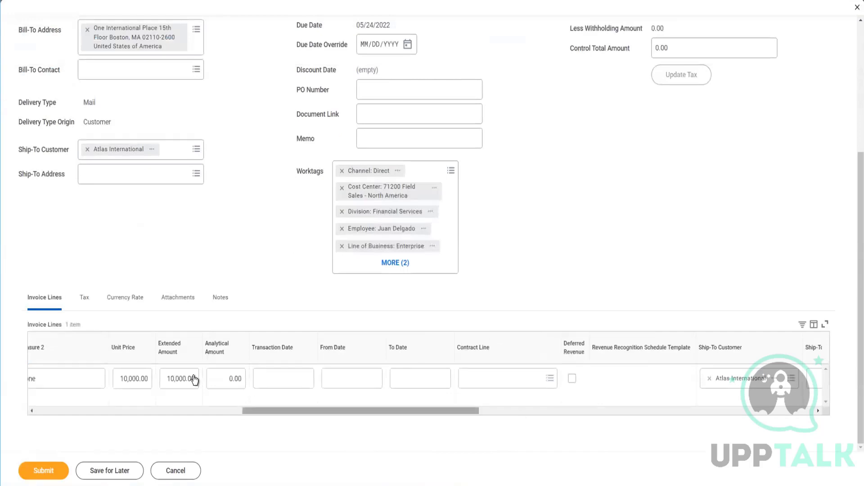
{"action": "left_click", "coordinate": [140, 377]}
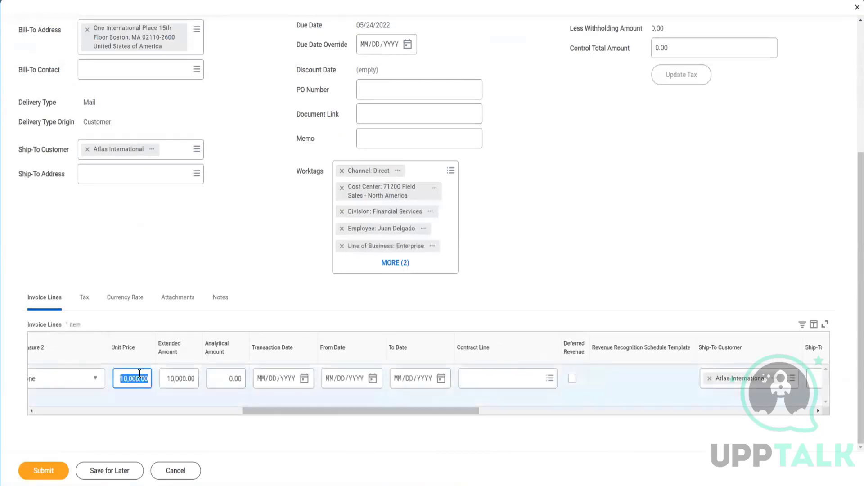
{"action": "type", "text": "5000"}
{"action": "key", "text": "Tab"}
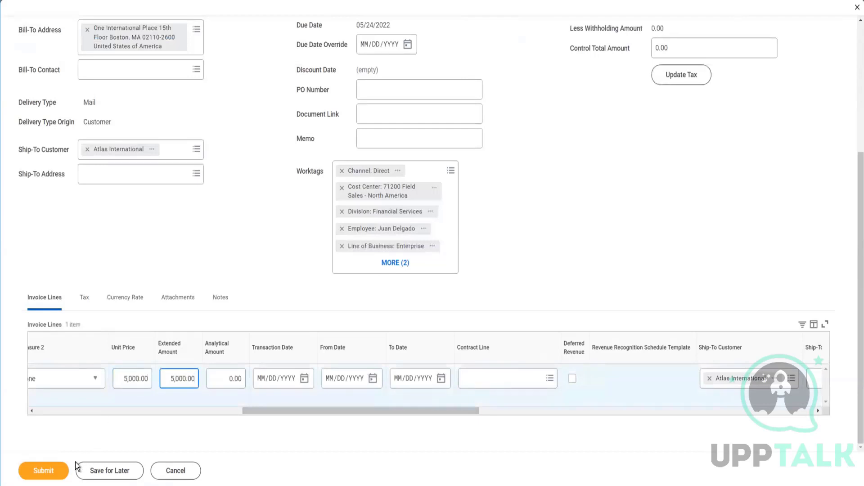
{"action": "left_click", "coordinate": [64, 468]}
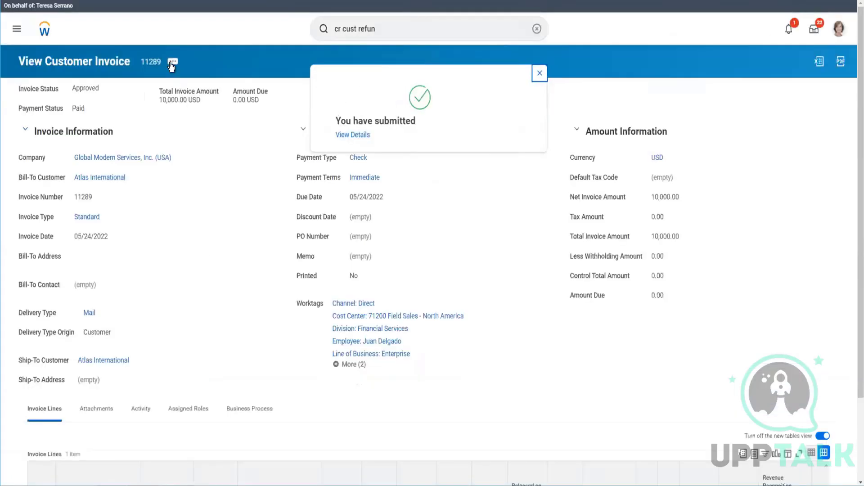
Step: Search for invoice 11290 under the Revenue category and open Customer Invoice 11290
{"action": "left_click", "coordinate": [172, 62]}
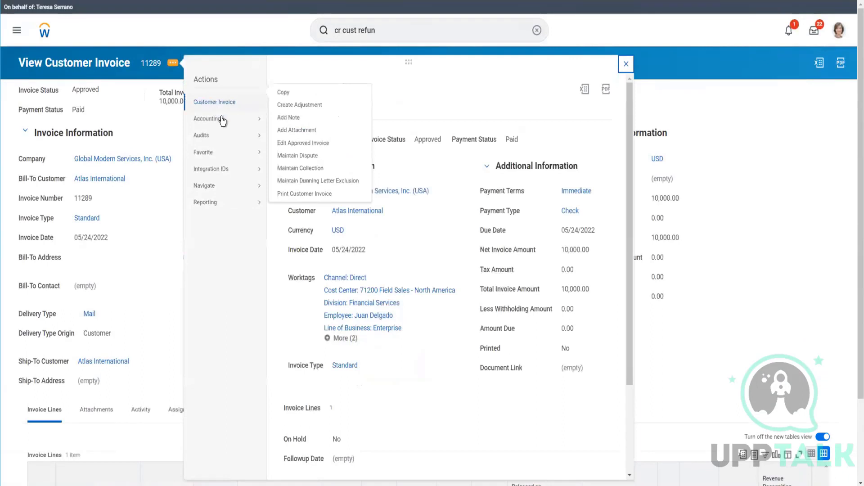
{"action": "mouse_move", "coordinate": [239, 106]}
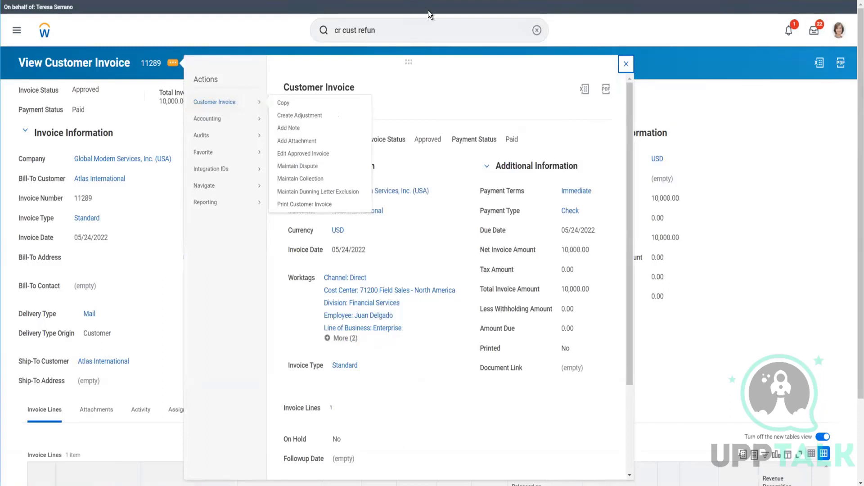
{"action": "left_click", "coordinate": [410, 30]}
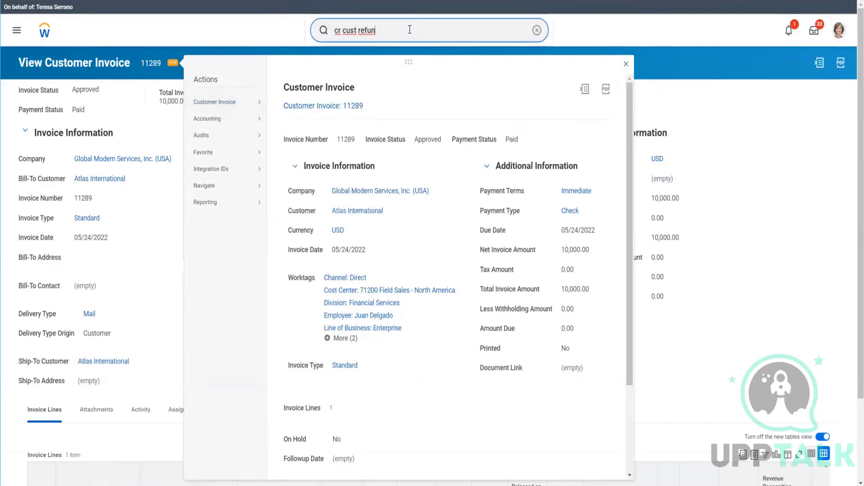
{"action": "key", "text": "ctrl+a"}
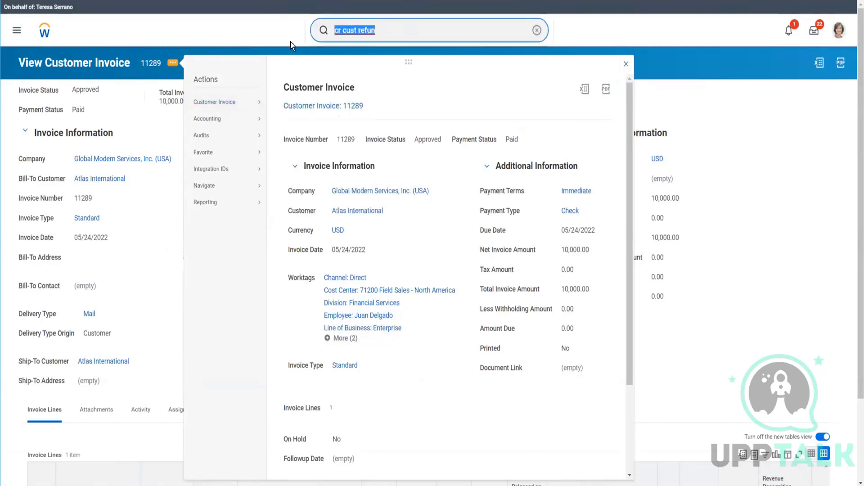
{"action": "type", "text": "11"}
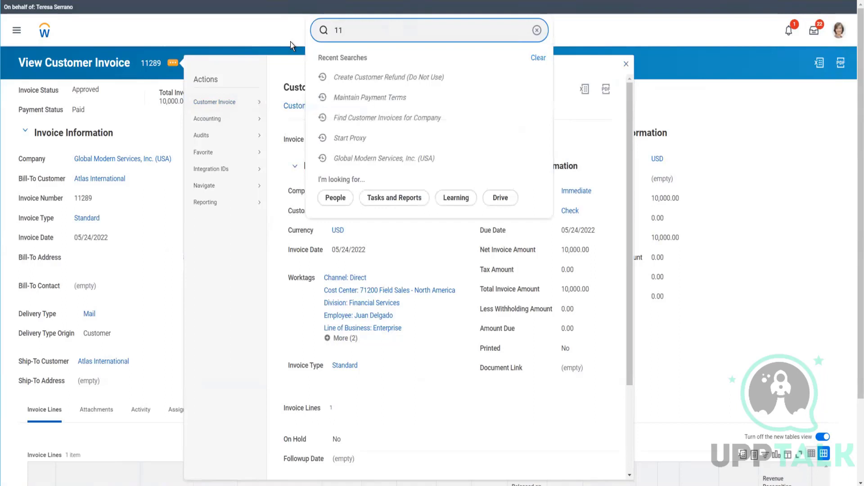
{"action": "type", "text": "290"}
{"action": "key", "text": "Return"}
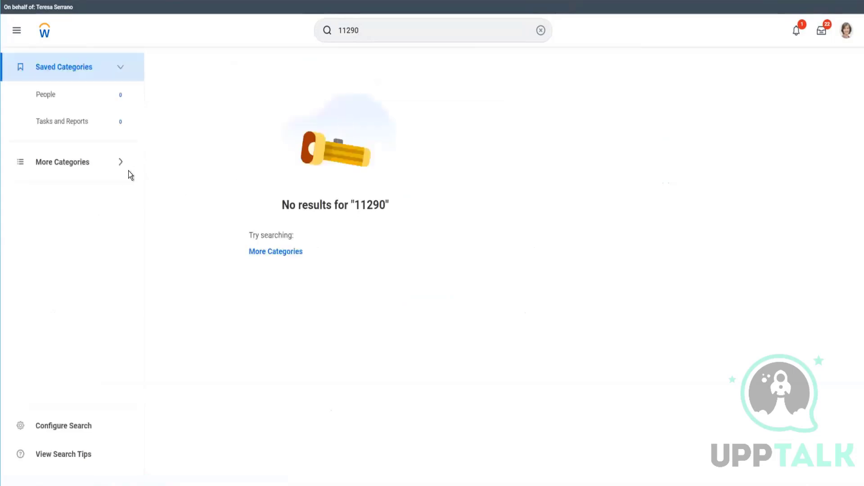
{"action": "left_click", "coordinate": [83, 165]}
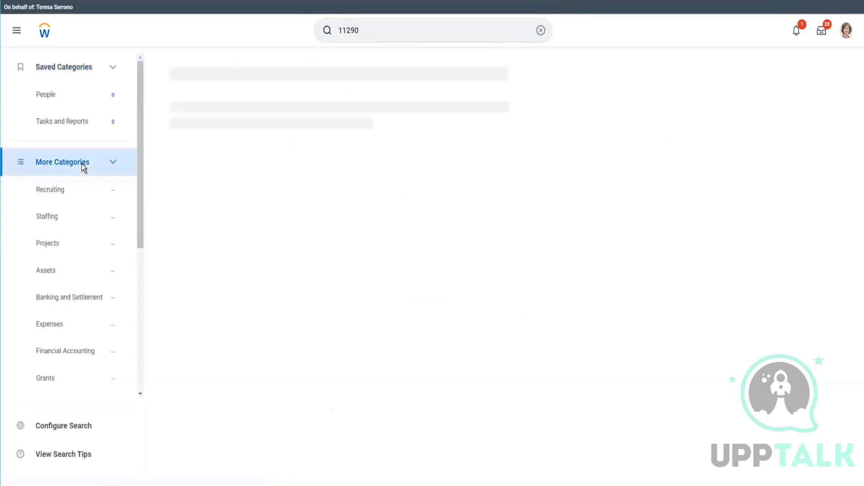
{"action": "scroll", "coordinate": [62, 270], "scroll_direction": "down", "scroll_amount": 3}
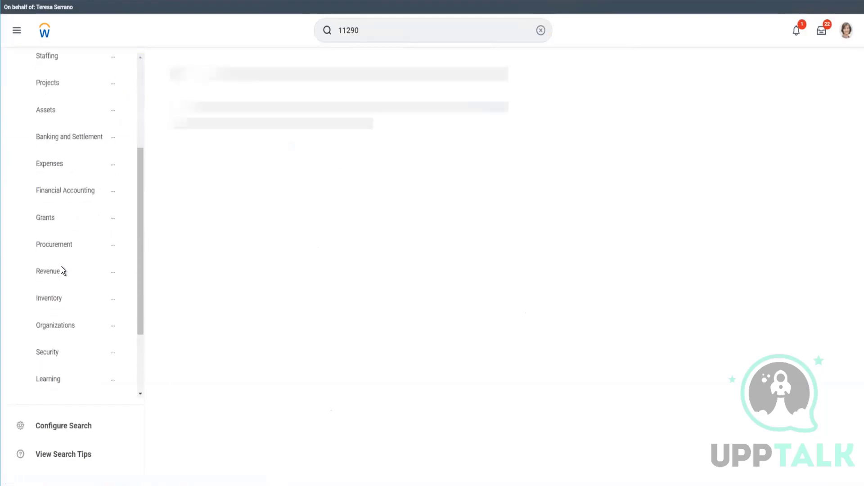
{"action": "left_click", "coordinate": [62, 270]}
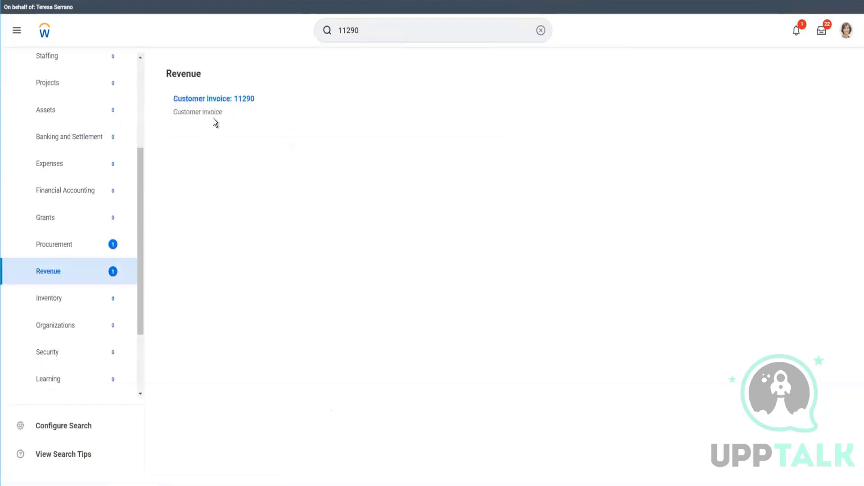
{"action": "left_click", "coordinate": [230, 99]}
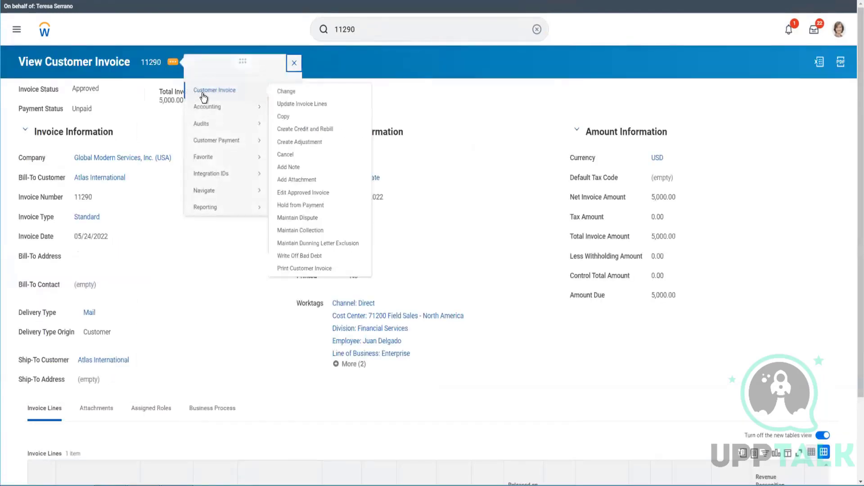
Step: Write off invoice 11290 as bad debt with Customer Bankrupt as the default writeoff reason and submit it
{"action": "mouse_move", "coordinate": [260, 104]}
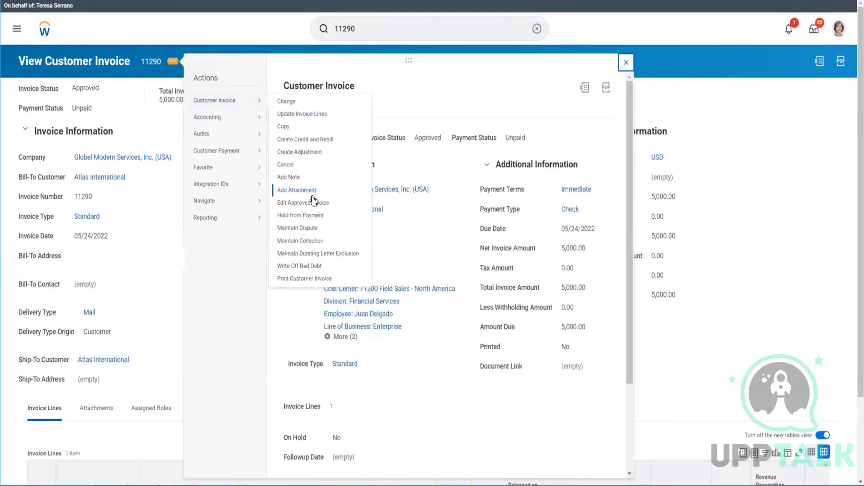
{"action": "left_click", "coordinate": [311, 266]}
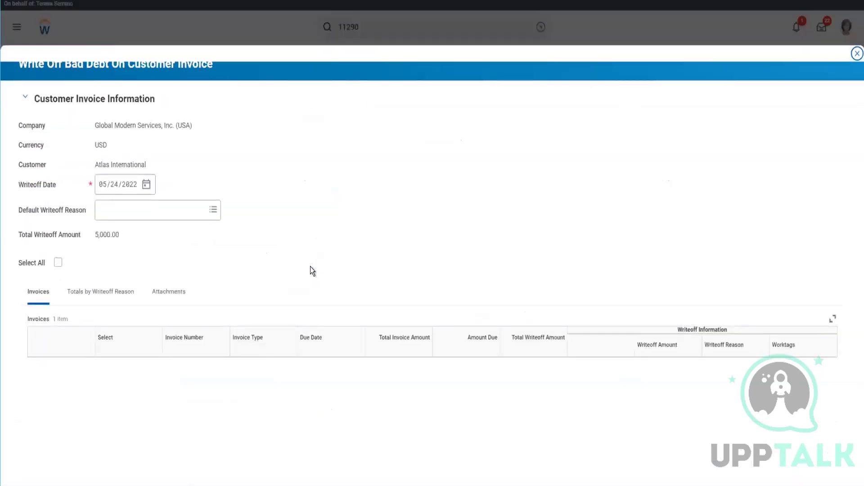
{"action": "left_click", "coordinate": [184, 206]}
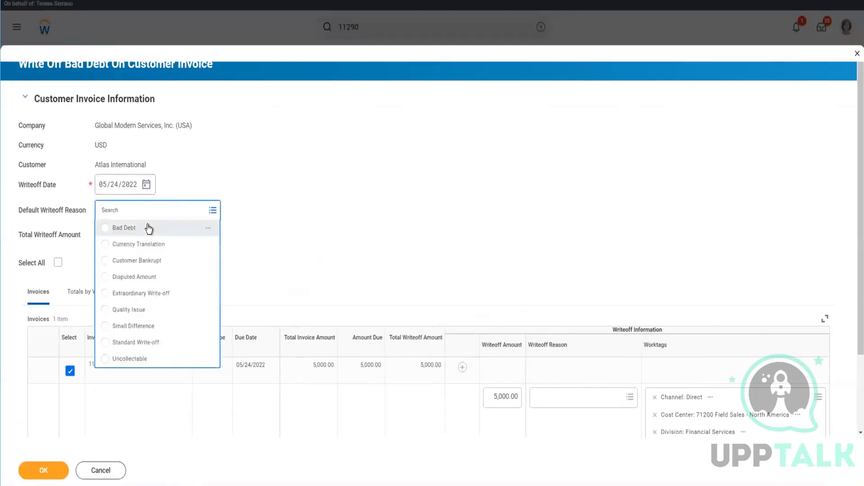
{"action": "left_click", "coordinate": [167, 261]}
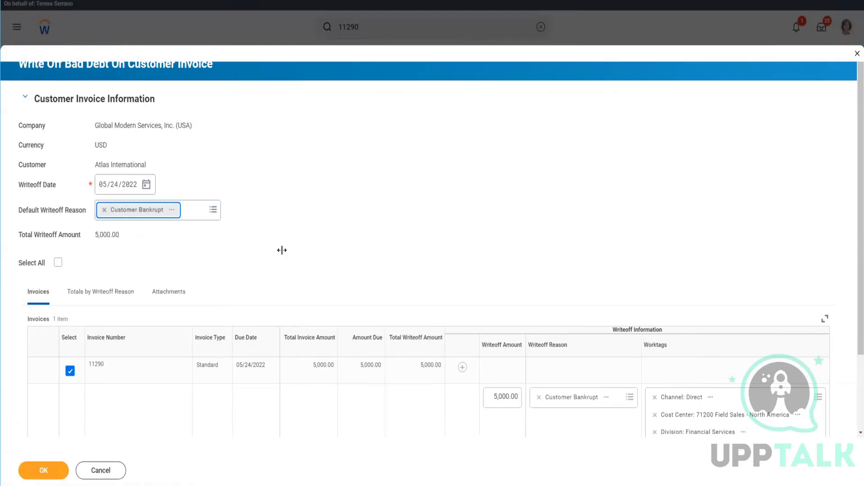
{"action": "scroll", "coordinate": [329, 292], "scroll_direction": "down", "scroll_amount": 2}
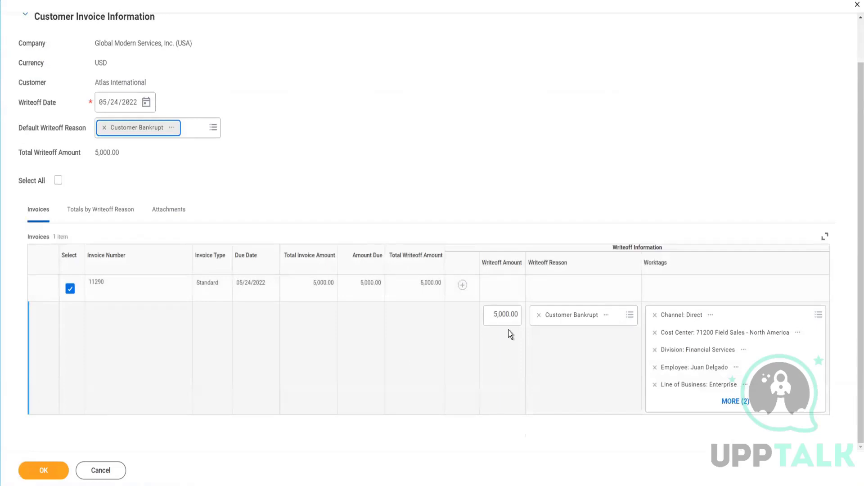
{"action": "left_click", "coordinate": [44, 470]}
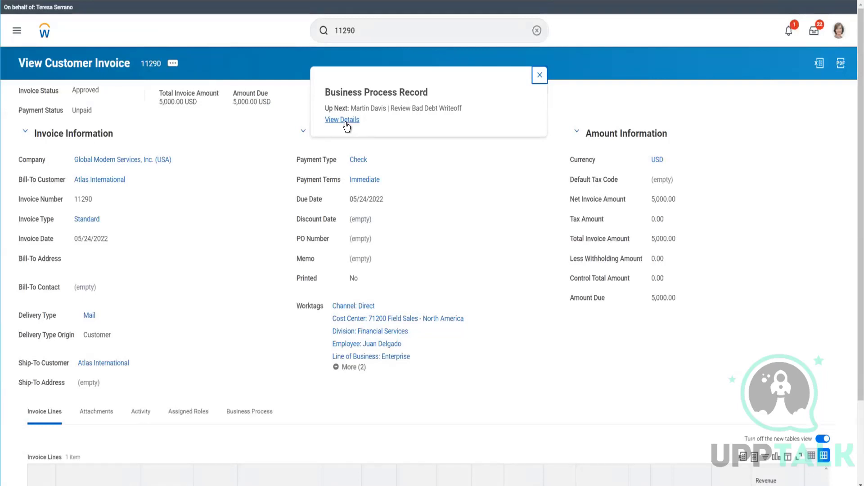
Step: Open the writeoff's process details and start a proxy as the Collection Manager awaiting the review step
{"action": "left_click", "coordinate": [345, 123]}
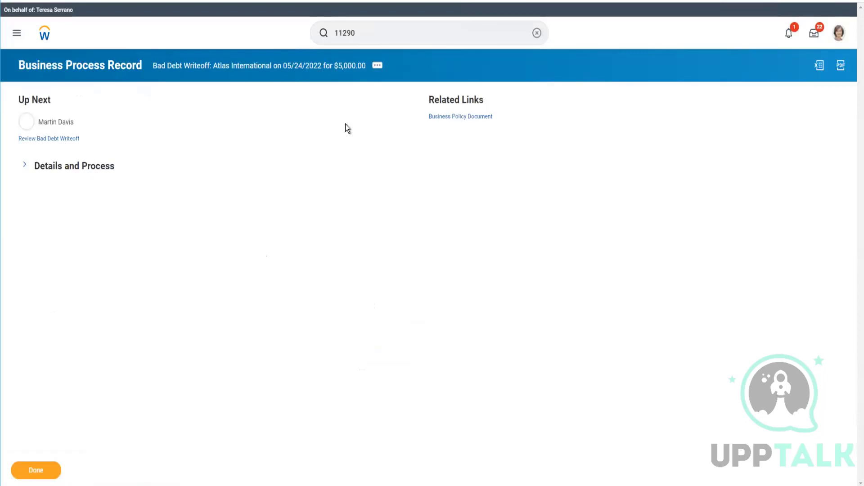
{"action": "left_click", "coordinate": [99, 174]}
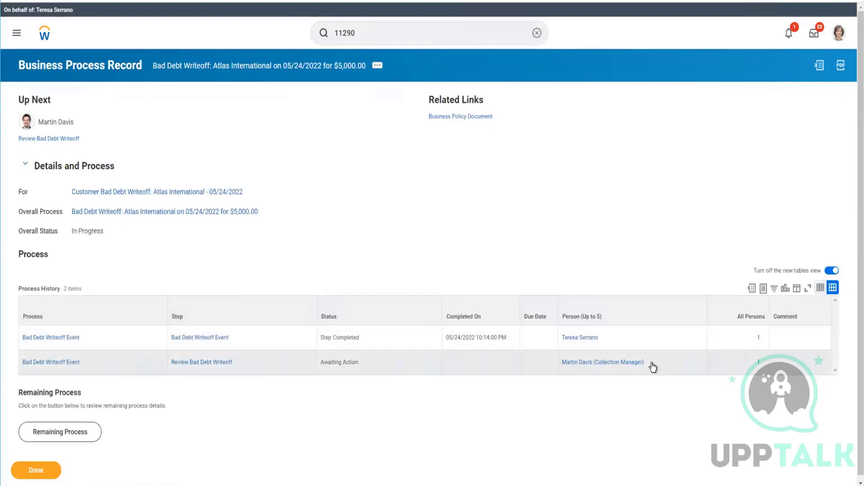
{"action": "left_click", "coordinate": [651, 363]}
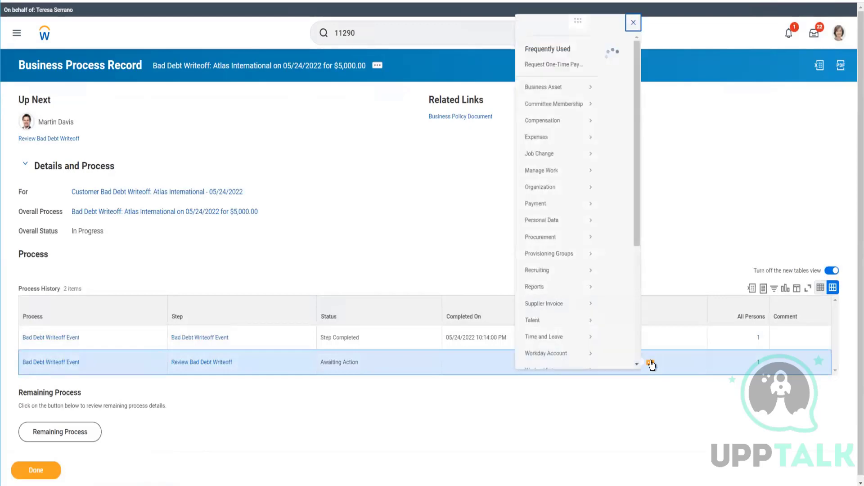
{"action": "mouse_move", "coordinate": [279, 281]}
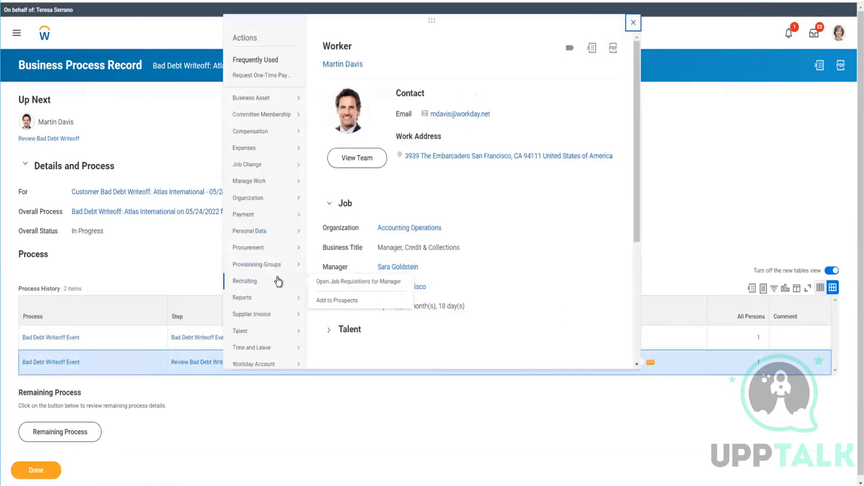
{"action": "scroll", "coordinate": [279, 282], "scroll_direction": "down", "scroll_amount": 4}
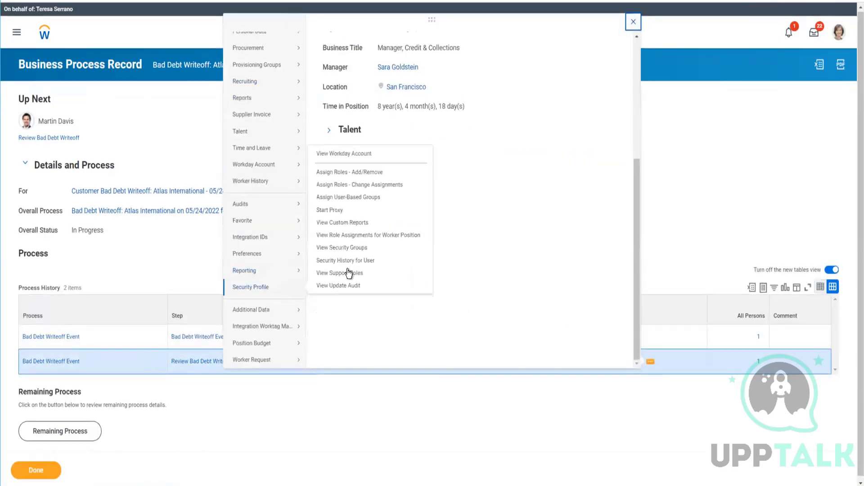
{"action": "left_click", "coordinate": [329, 212]}
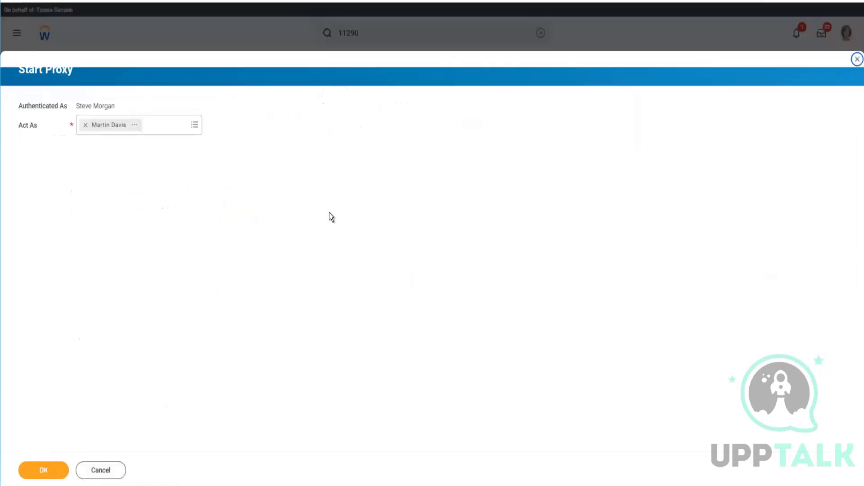
{"action": "left_click", "coordinate": [50, 474]}
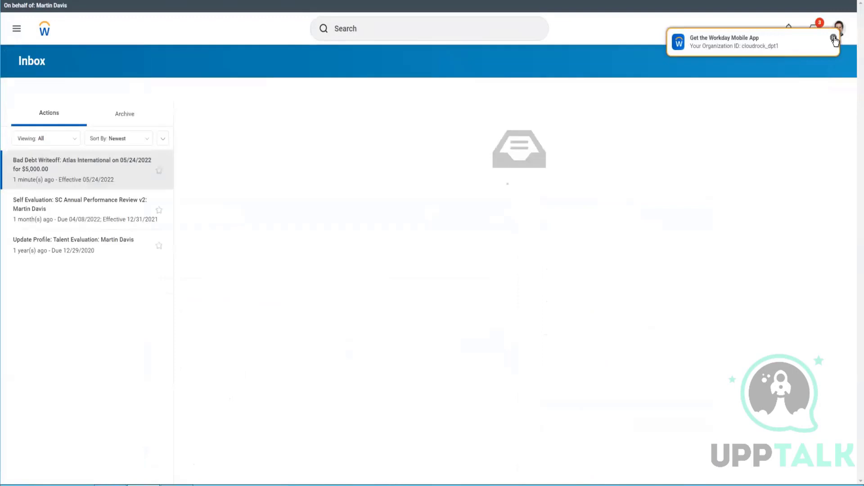
Step: Dismiss the mobile app notice and approve the Review Bad Debt Writeoff inbox item
{"action": "left_click", "coordinate": [834, 39]}
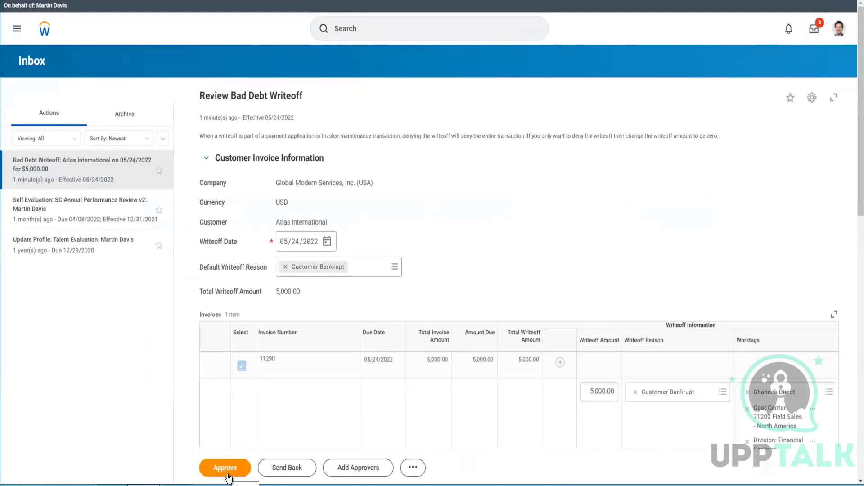
{"action": "left_click", "coordinate": [226, 477]}
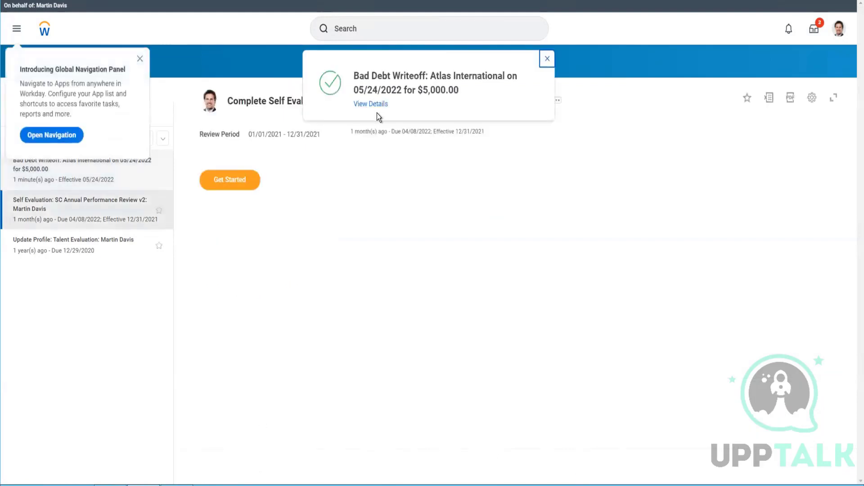
Step: Open the approved bad debt writeoff's details and examine invoice 11290's activity
{"action": "left_click", "coordinate": [371, 104]}
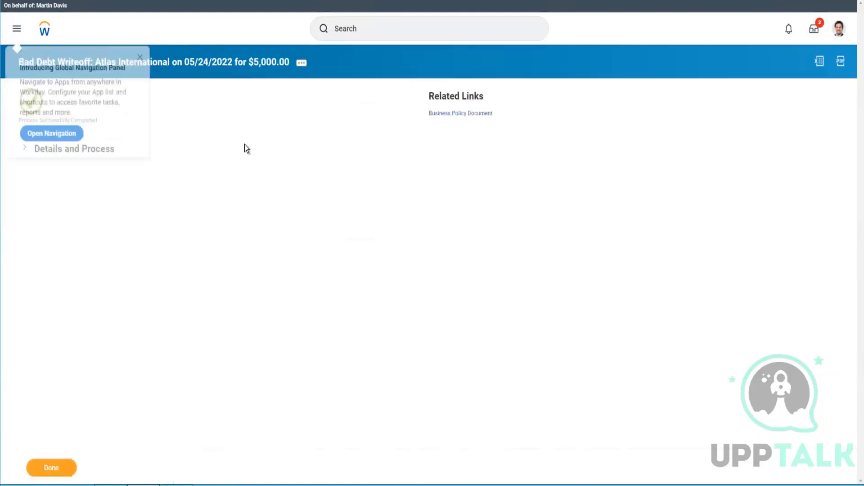
{"action": "left_click", "coordinate": [140, 60]}
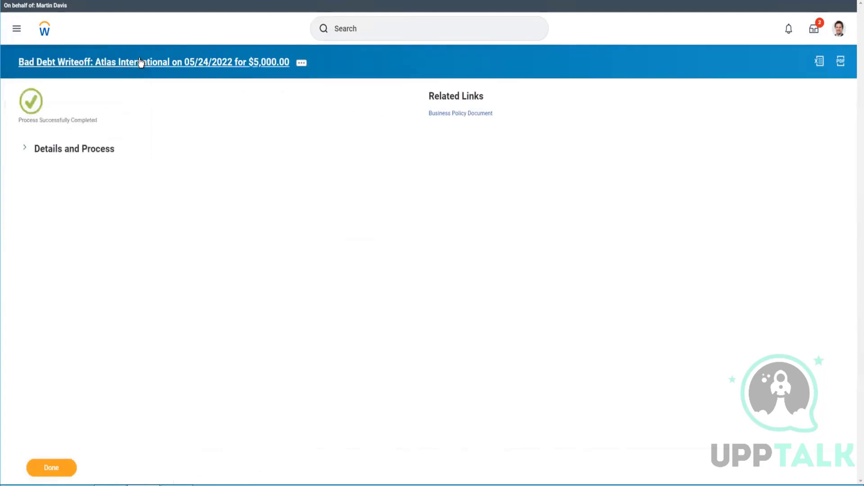
{"action": "left_click", "coordinate": [87, 150]}
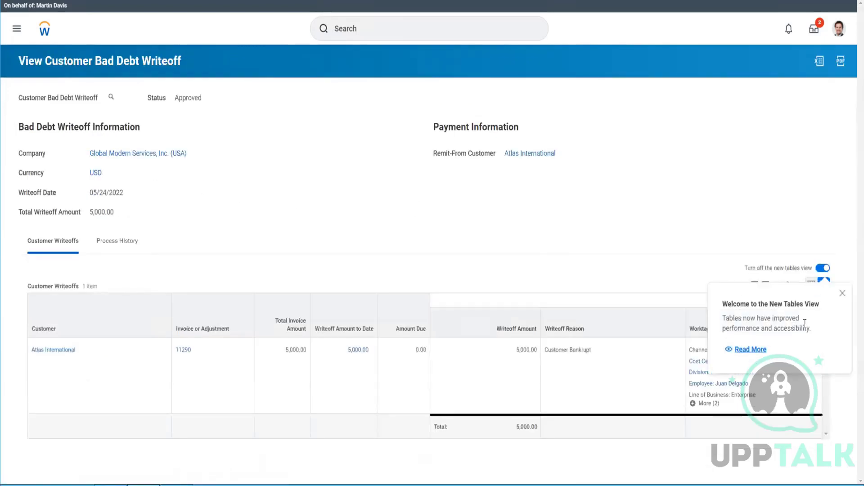
{"action": "left_click", "coordinate": [842, 293]}
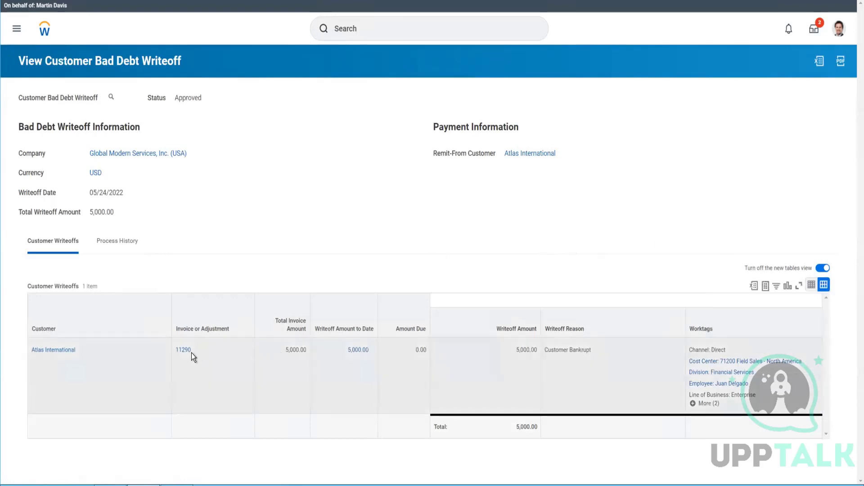
{"action": "left_click", "coordinate": [189, 353]}
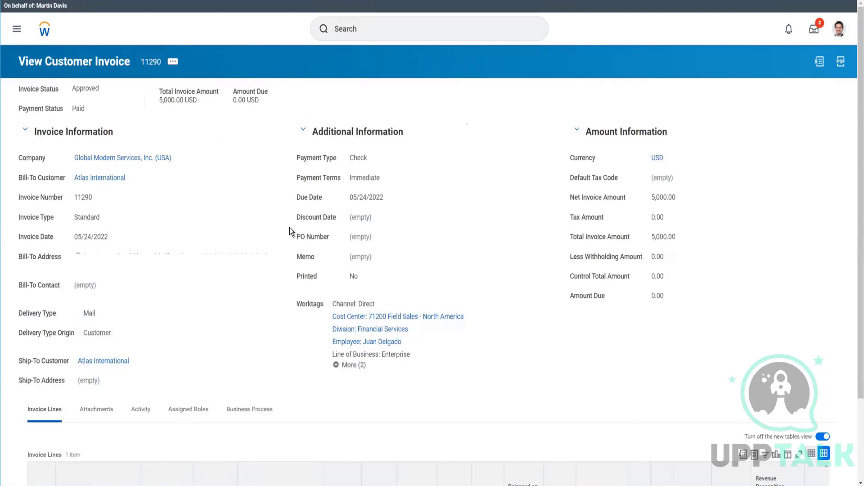
{"action": "scroll", "coordinate": [290, 228], "scroll_direction": "down", "scroll_amount": 2}
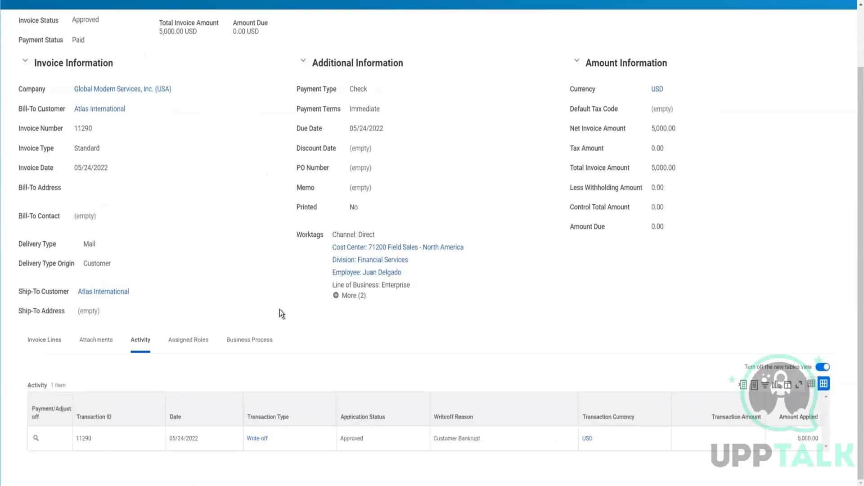
{"action": "mouse_move", "coordinate": [279, 442]}
{"action": "scroll", "coordinate": [436, 342], "scroll_direction": "up", "scroll_amount": 2}
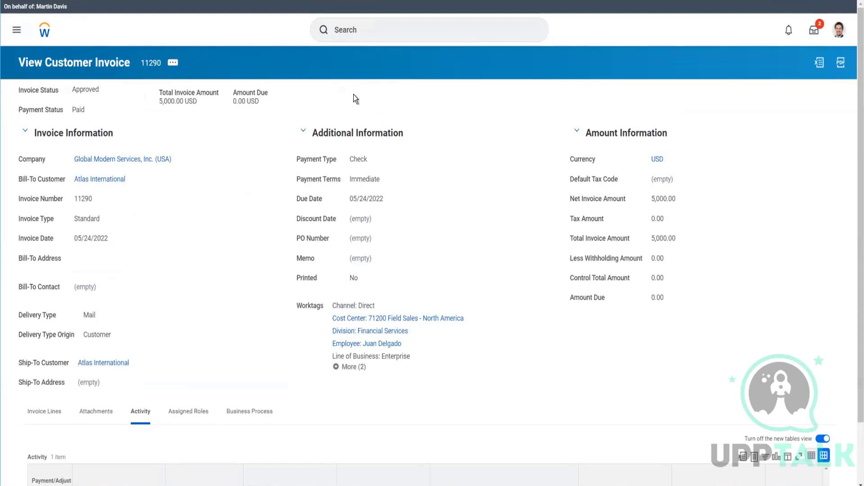
{"action": "left_click", "coordinate": [378, 20]}
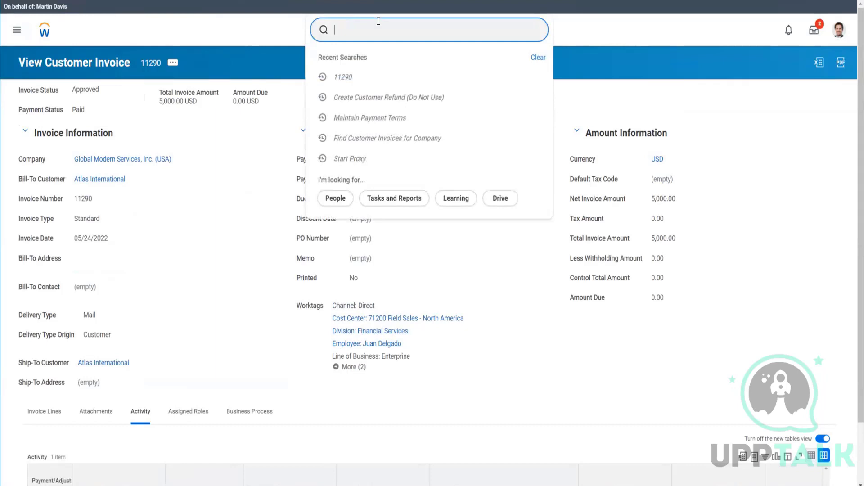
{"action": "type", "text": "find"}
{"action": "key", "text": "BackSpace"}
{"action": "key", "text": "BackSpace"}
{"action": "key", "text": "BackSpace"}
{"action": "key", "text": "BackSpace"}
{"action": "key", "text": "BackSpace"}
{"action": "key", "text": "BackSpace"}
{"action": "key", "text": "BackSpace"}
Step: Open invoice 11290's related actions to look at its accounting options
{"action": "left_click", "coordinate": [174, 63]}
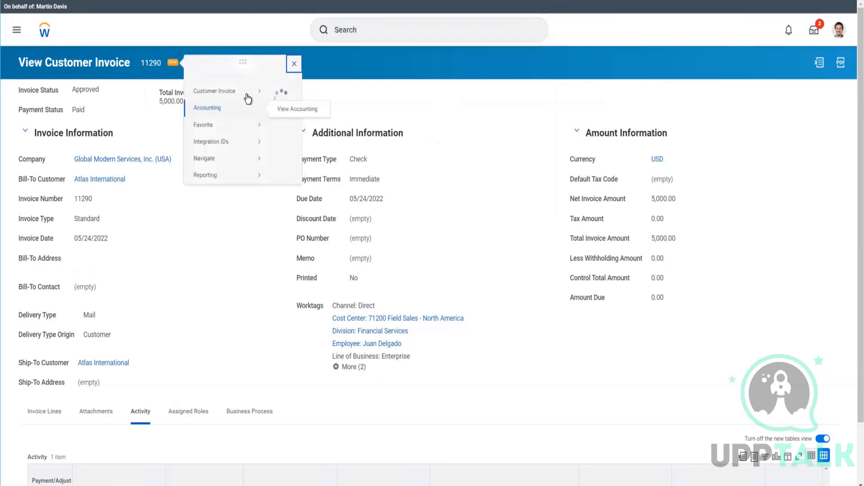
{"action": "mouse_move", "coordinate": [252, 98]}
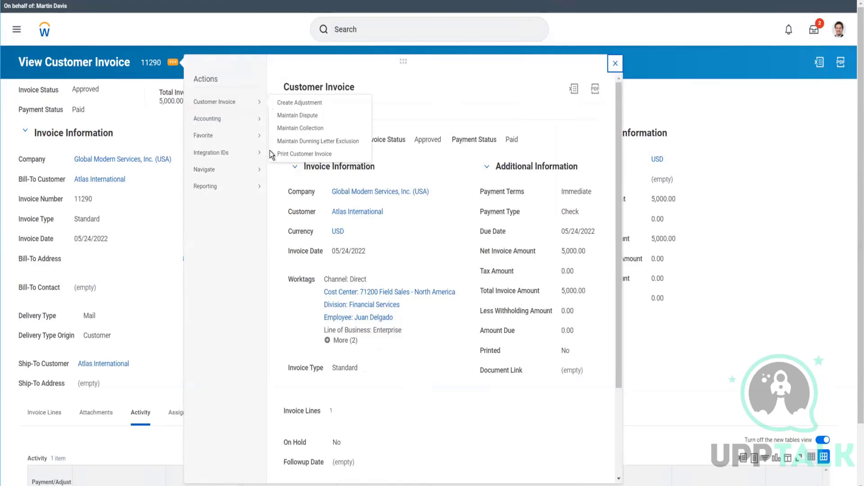
Step: Start a proxy acting as another user found by searching 'ser', closing a leftover browser tab before confirming
{"action": "left_click", "coordinate": [377, 27]}
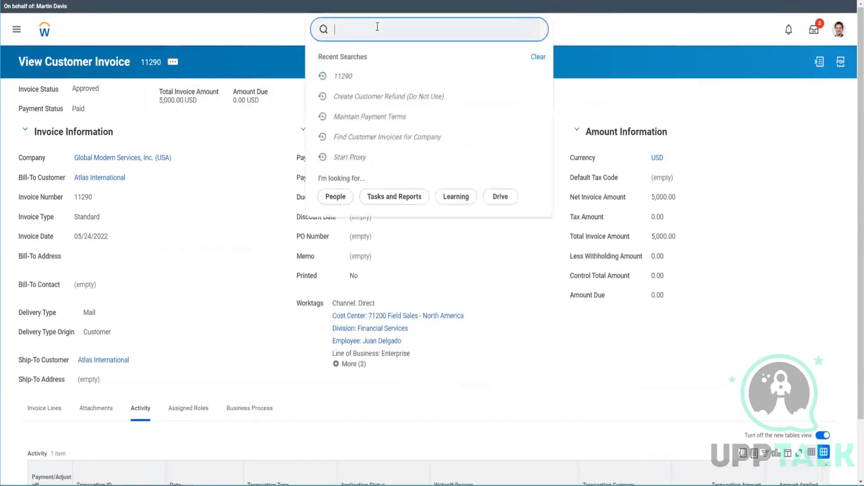
{"action": "type", "text": "start proxy"}
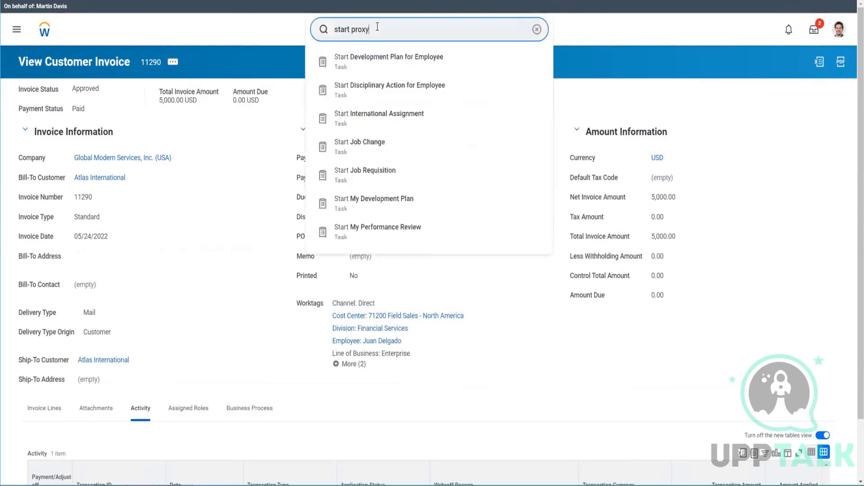
{"action": "key", "text": "Down"}
{"action": "key", "text": "Return"}
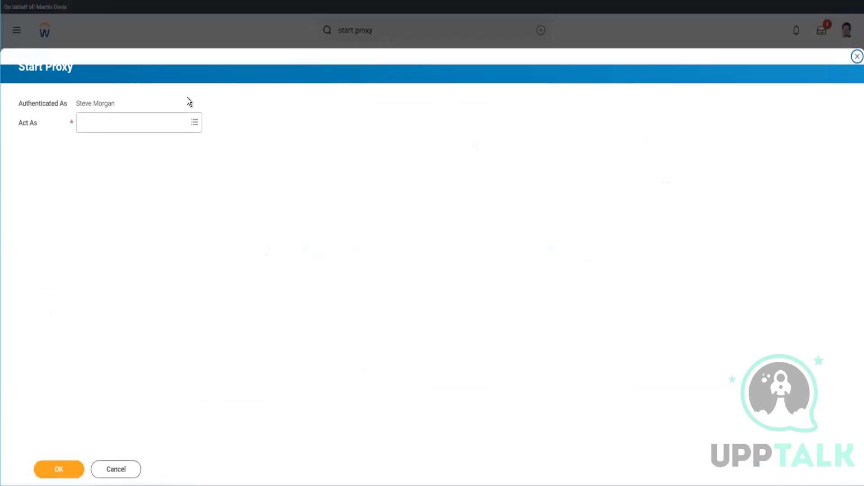
{"action": "left_click", "coordinate": [145, 120]}
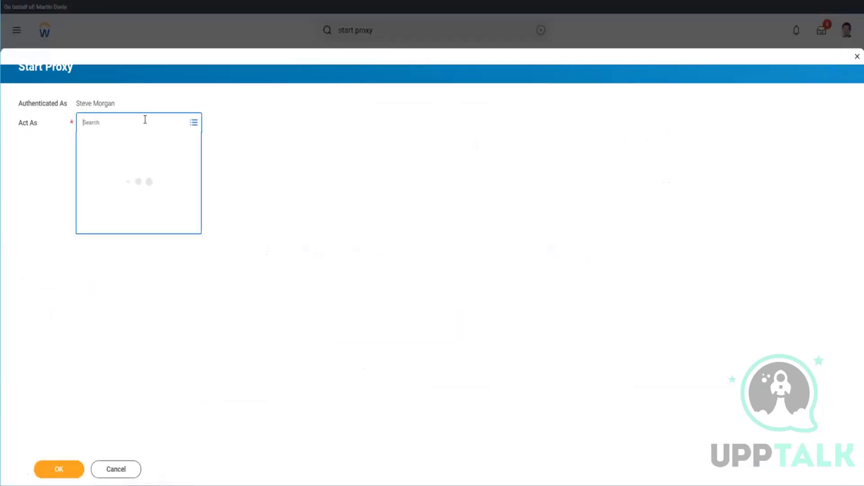
{"action": "type", "text": "terr"}
{"action": "key", "text": "BackSpace"}
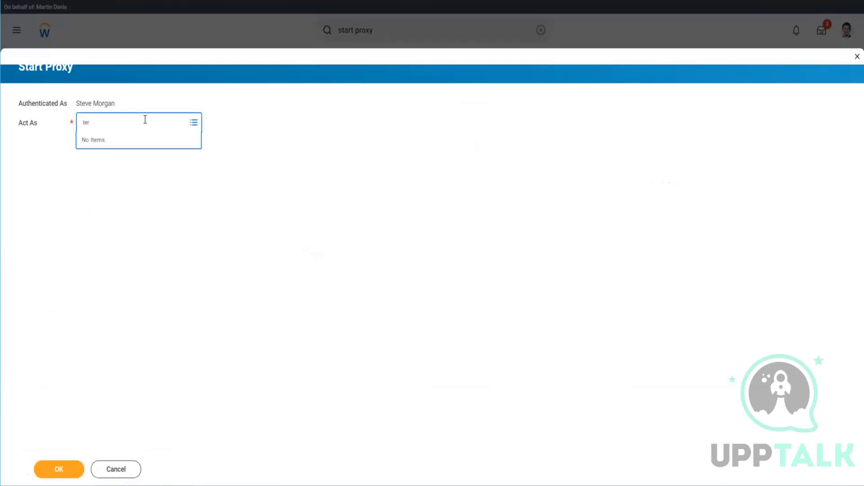
{"action": "type", "text": "ser"}
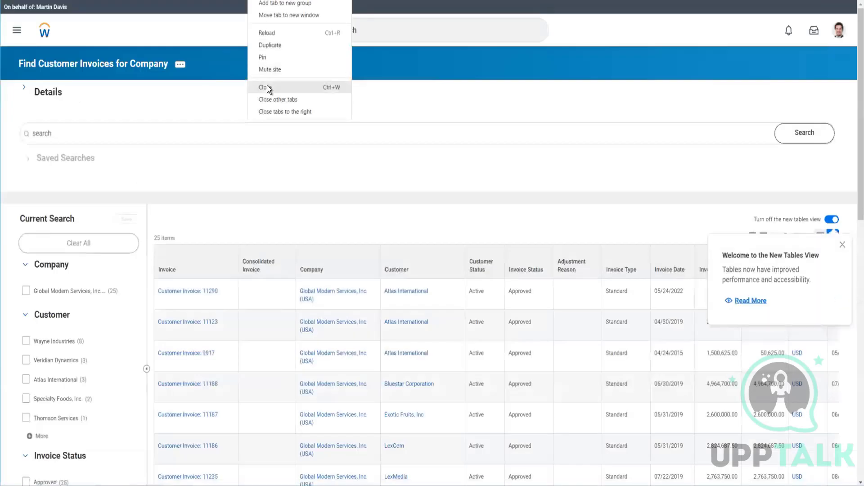
{"action": "left_click", "coordinate": [266, 88]}
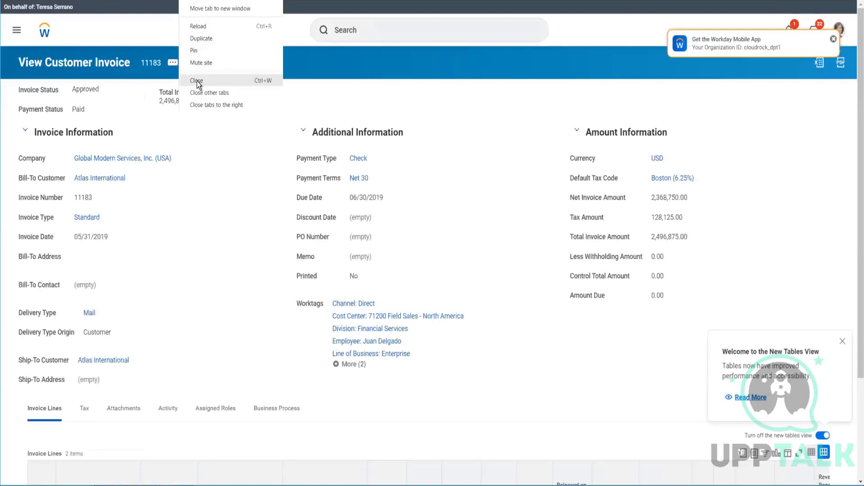
{"action": "left_click", "coordinate": [197, 81]}
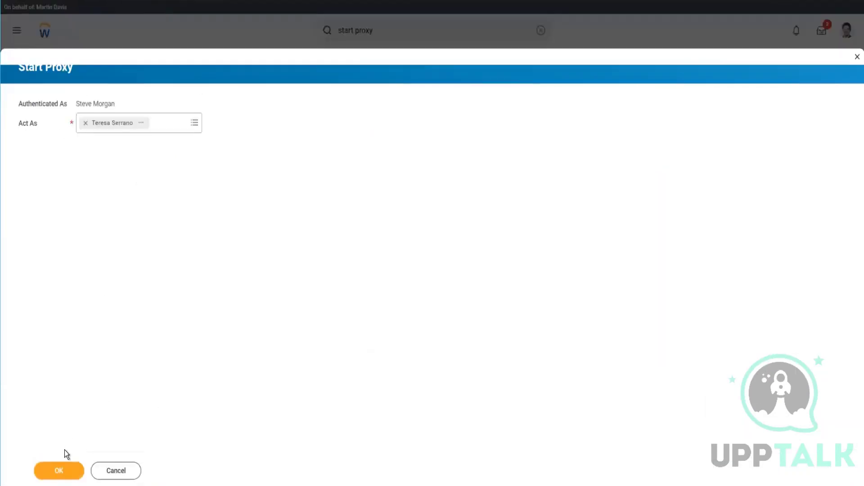
{"action": "left_click", "coordinate": [63, 470]}
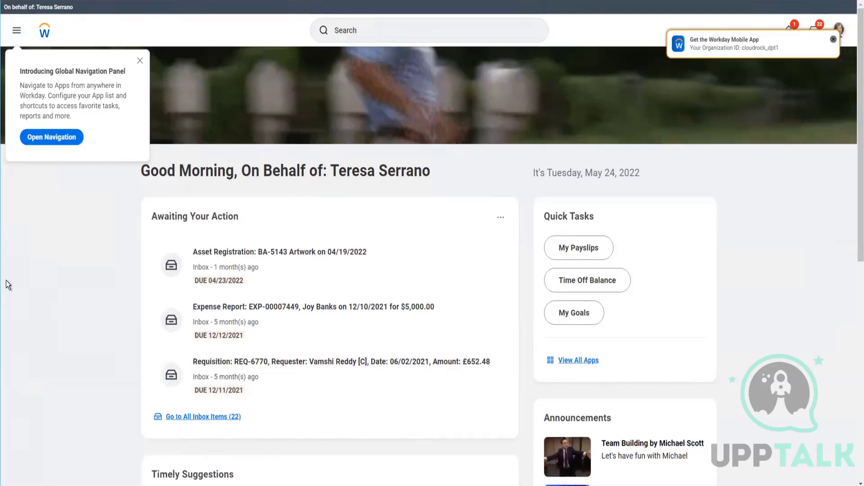
Step: Dismiss the navigation and mobile app notices and open the Find Customer Invoices for Company report
{"action": "left_click", "coordinate": [140, 62]}
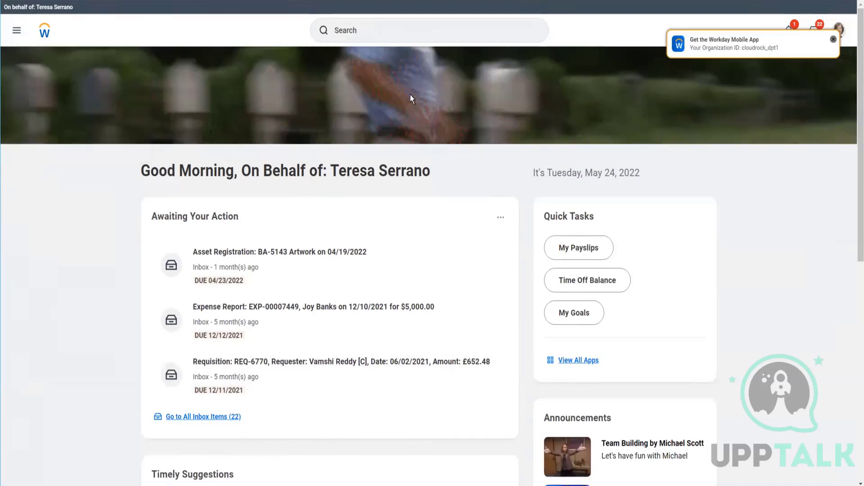
{"action": "left_click", "coordinate": [833, 39]}
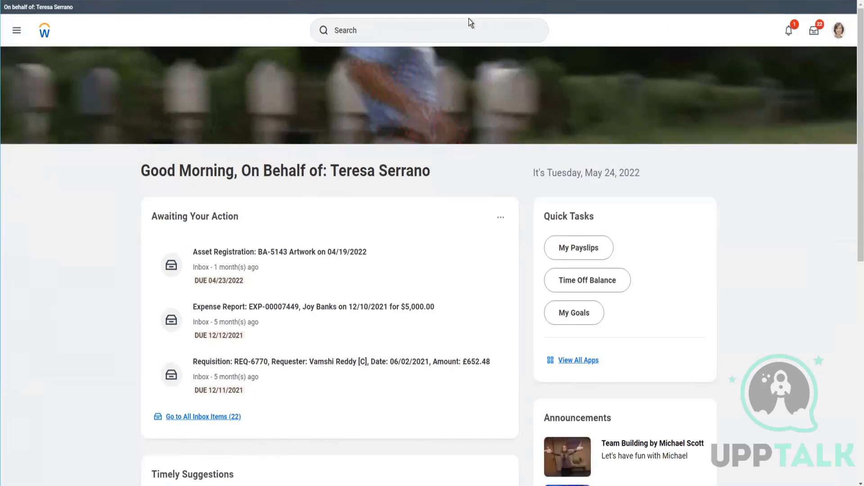
{"action": "left_click", "coordinate": [441, 27]}
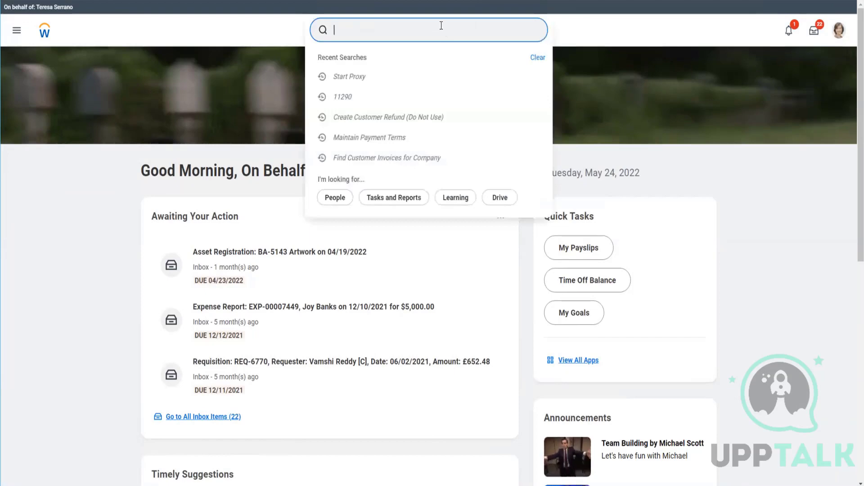
{"action": "type", "text": "find cust inv"}
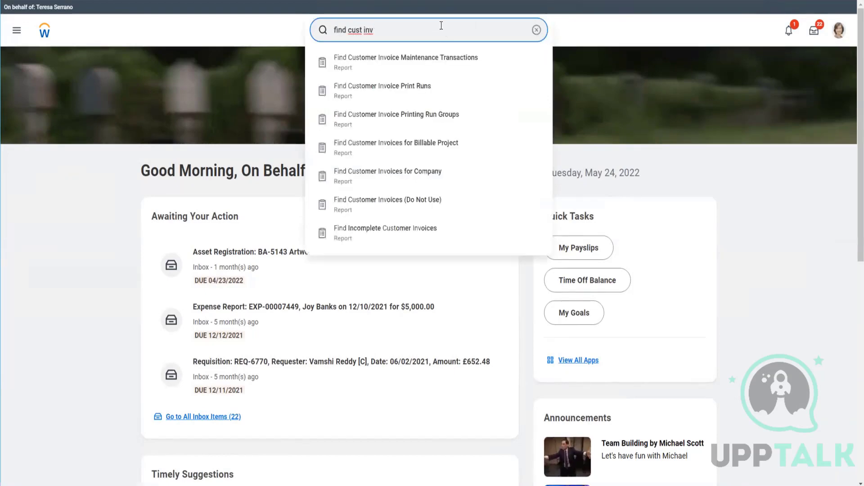
{"action": "left_click", "coordinate": [406, 178]}
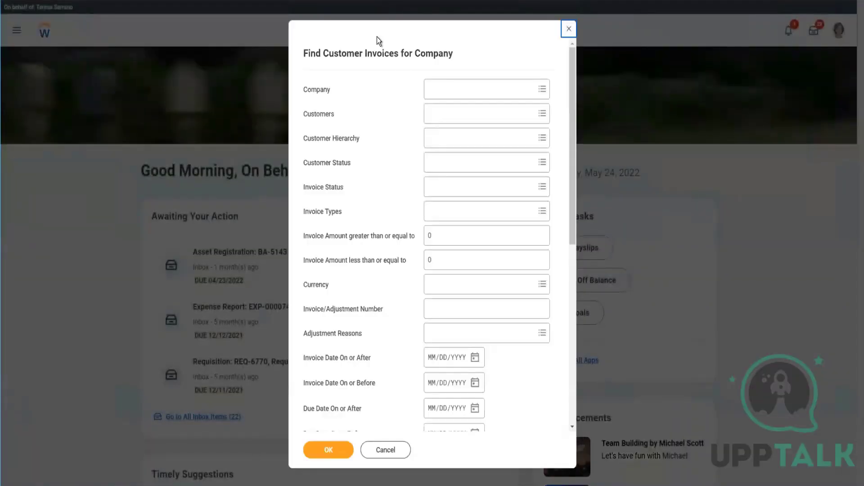
Step: Set the report's company to Global Modern Services, Inc. (USA) and the customer to Atlas International
{"action": "left_click", "coordinate": [459, 98]}
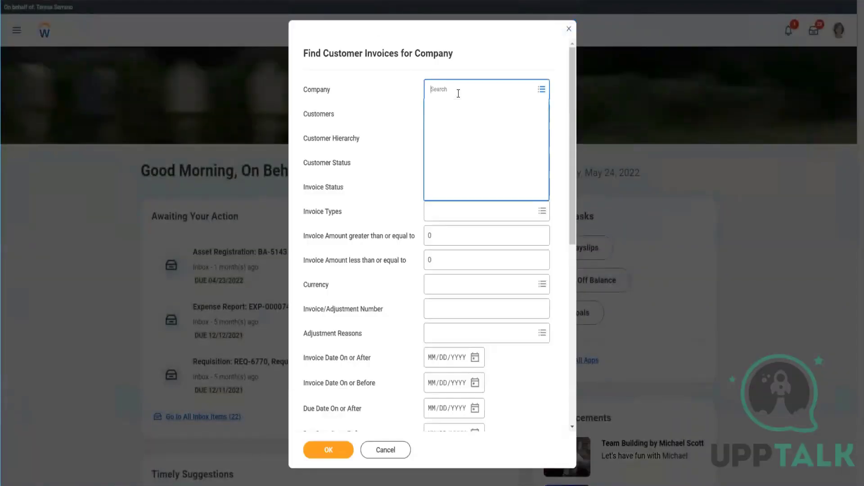
{"action": "type", "text": "gm"}
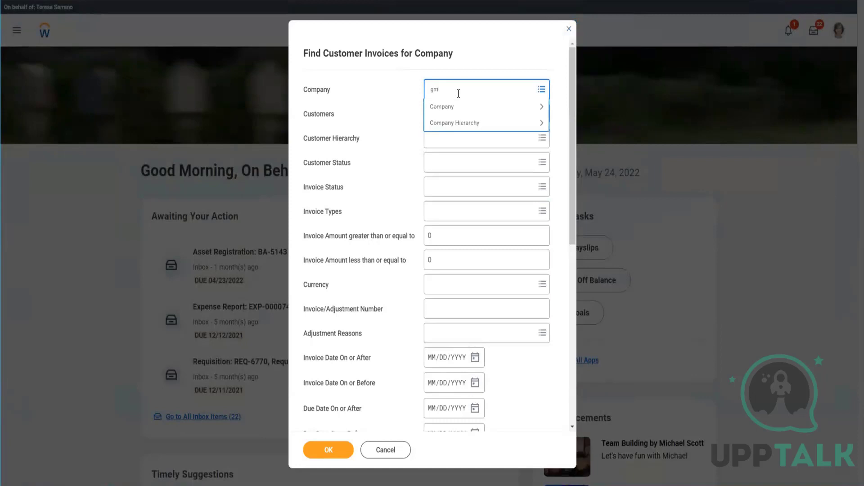
{"action": "type", "text": "s isa"}
{"action": "key", "text": "Return"}
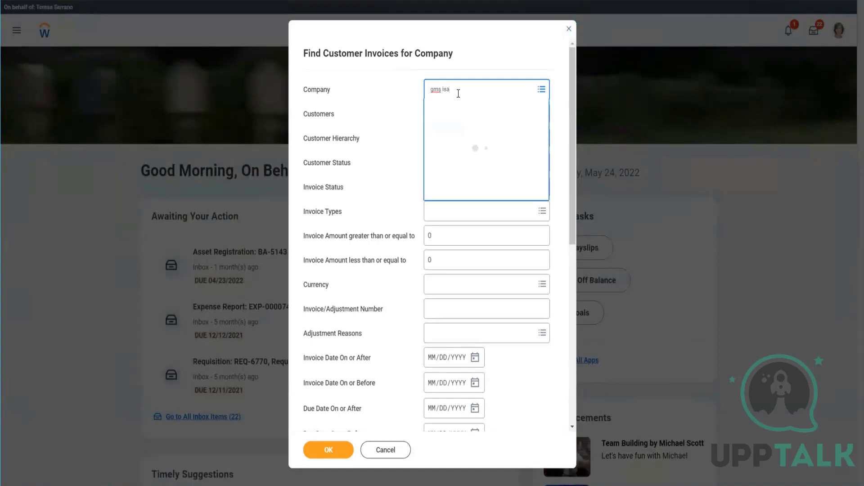
{"action": "type", "text": "gms"}
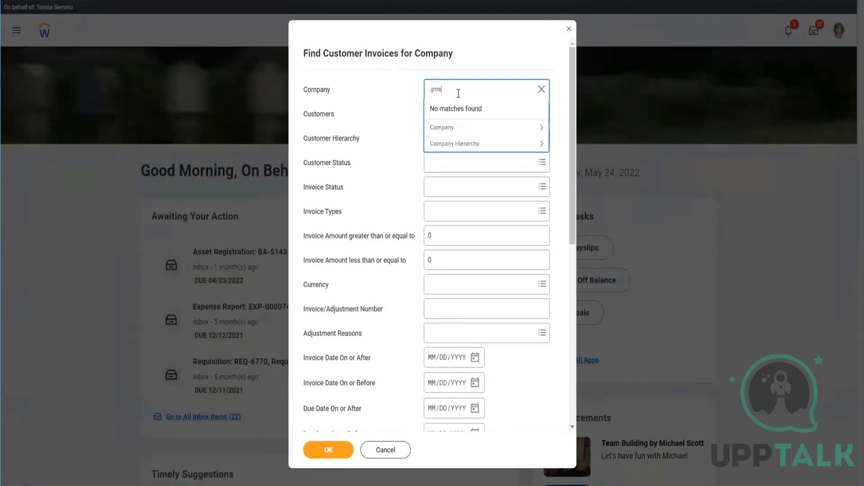
{"action": "type", "text": "s"}
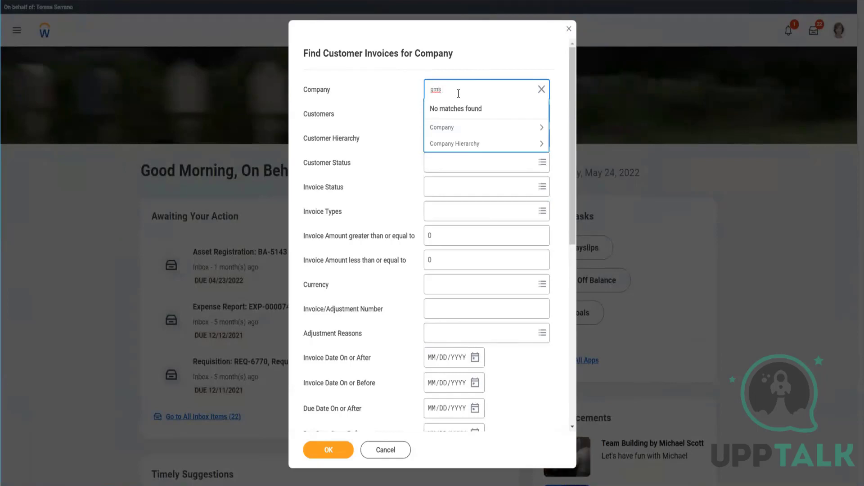
{"action": "type", "text": " usa"}
{"action": "key", "text": "Return"}
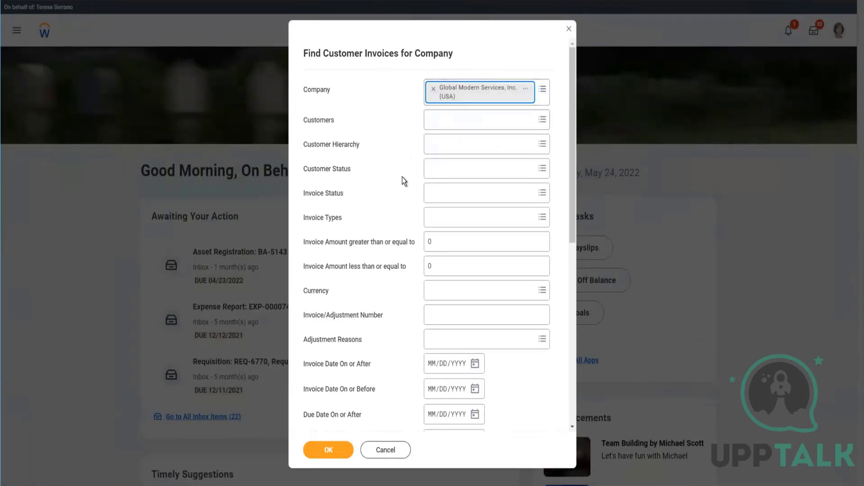
{"action": "left_click", "coordinate": [444, 116]}
{"action": "type", "text": "atlas inter"}
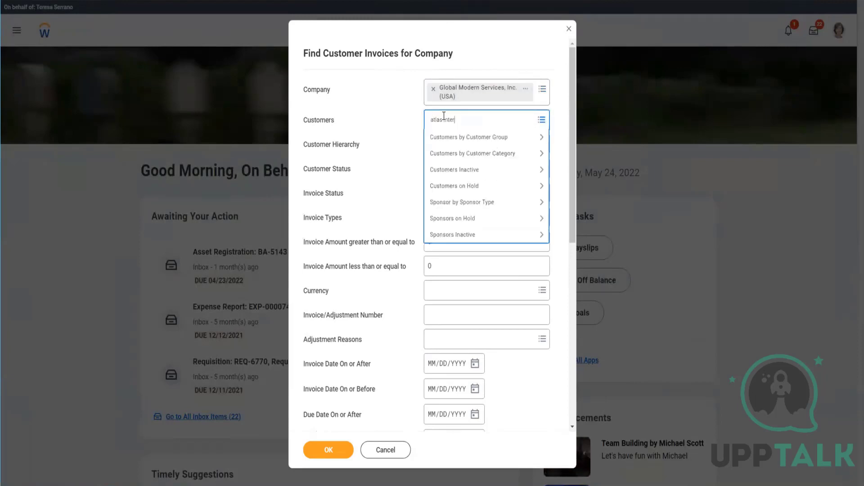
{"action": "key", "text": "Return"}
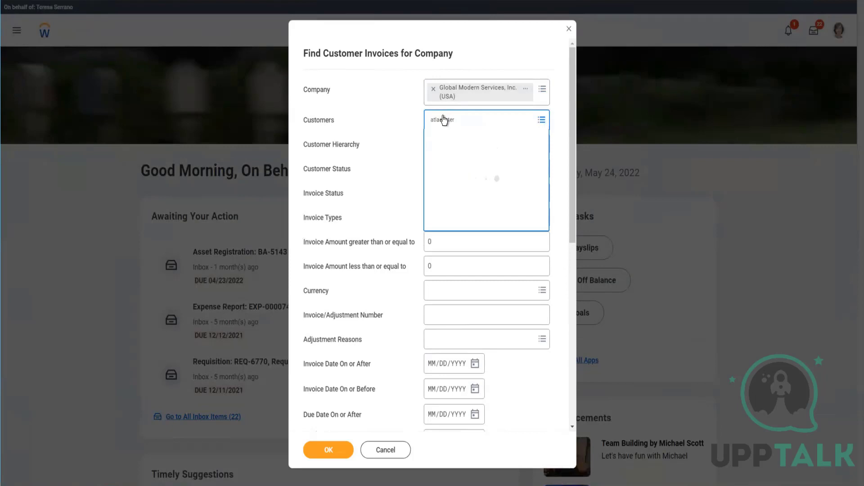
{"action": "left_click", "coordinate": [406, 143]}
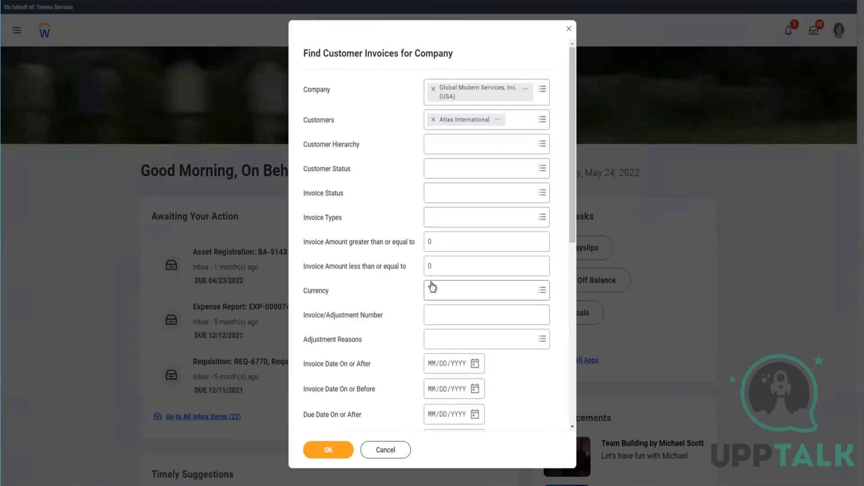
Step: Set Invoice Date On or After to May 24, 2022 and run the report
{"action": "scroll", "coordinate": [433, 283], "scroll_direction": "down", "scroll_amount": 2}
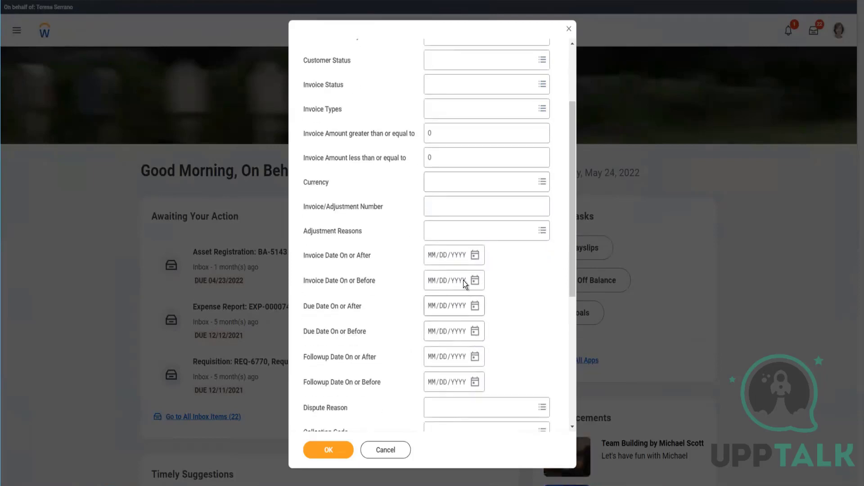
{"action": "left_click", "coordinate": [474, 256]}
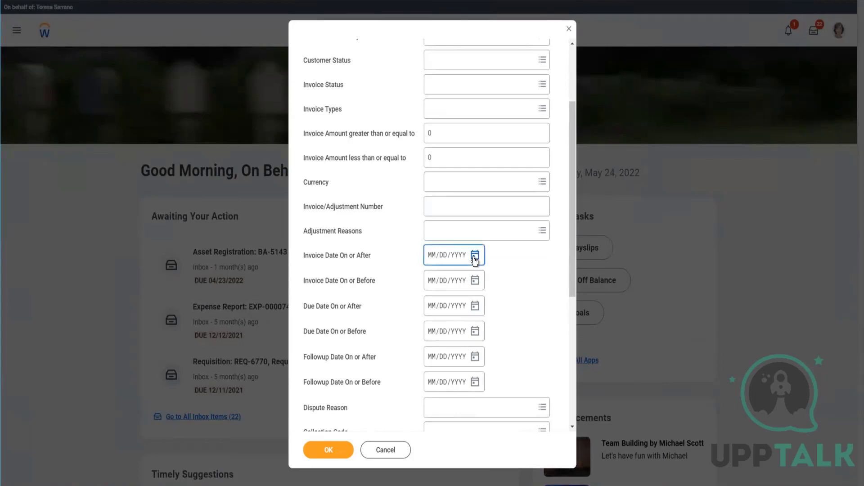
{"action": "left_click", "coordinate": [544, 349]}
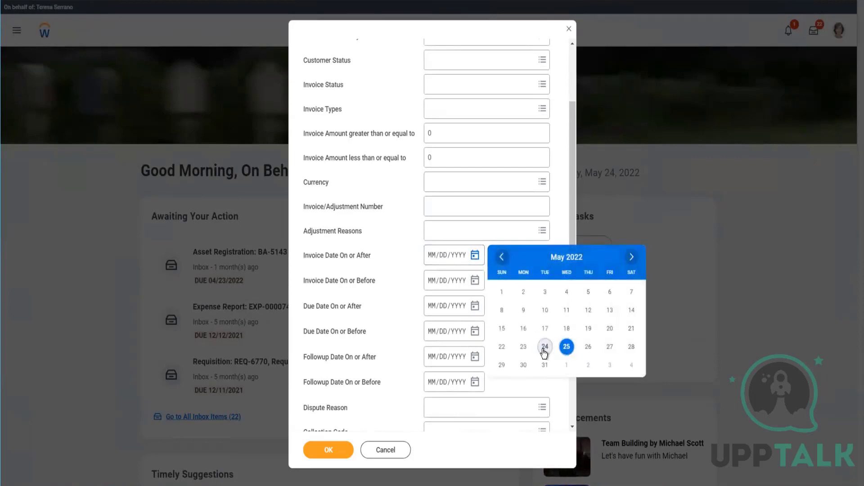
{"action": "left_click", "coordinate": [333, 451]}
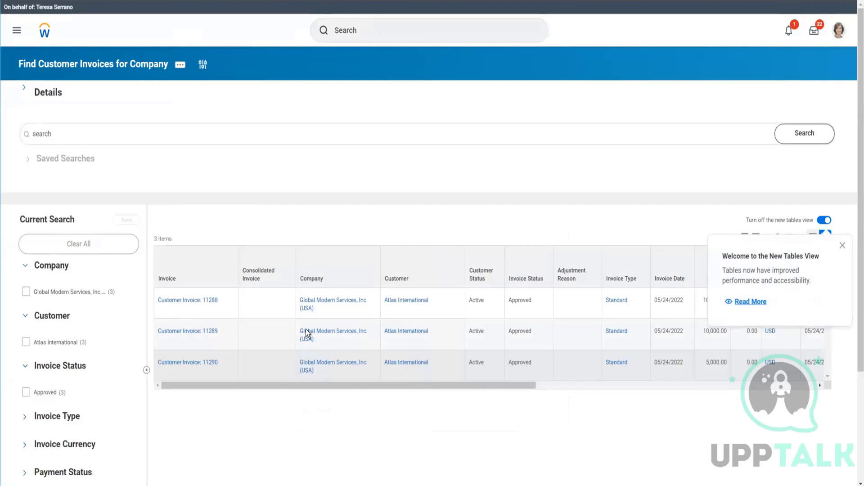
Step: Open invoice 11289's related actions and browse its customer invoice options
{"action": "mouse_move", "coordinate": [225, 303]}
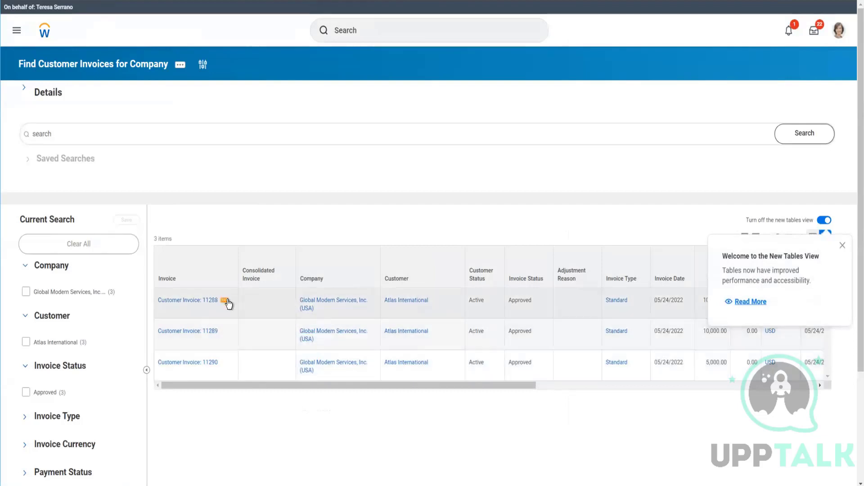
{"action": "left_click", "coordinate": [224, 331]}
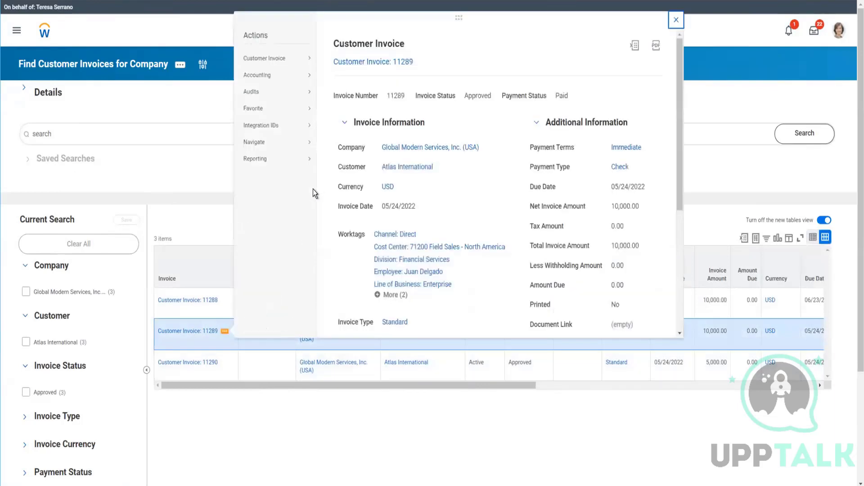
{"action": "mouse_move", "coordinate": [309, 64]}
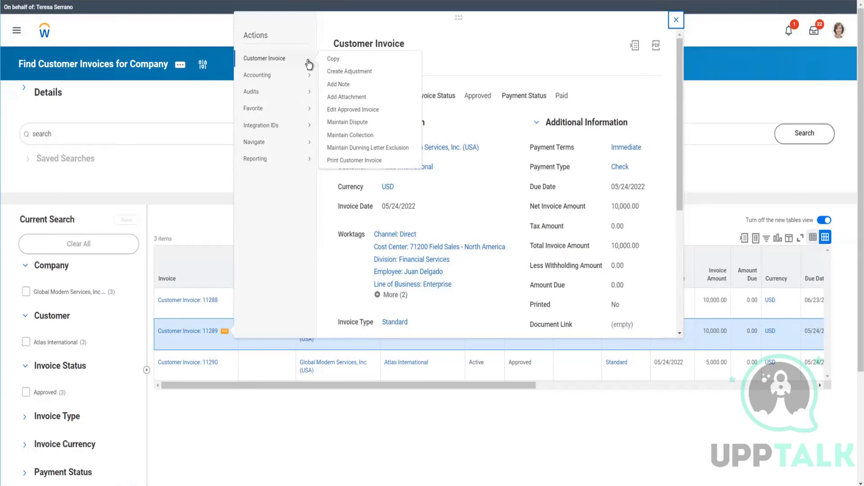
{"action": "left_click", "coordinate": [193, 97]}
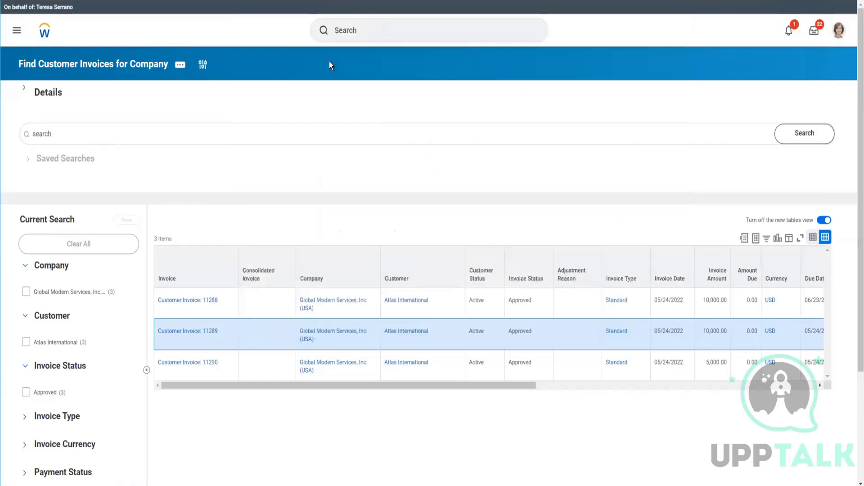
Step: Open the Edit Customer Account Options task for company Global Modern Services, Inc. (USA)
{"action": "left_click", "coordinate": [367, 33]}
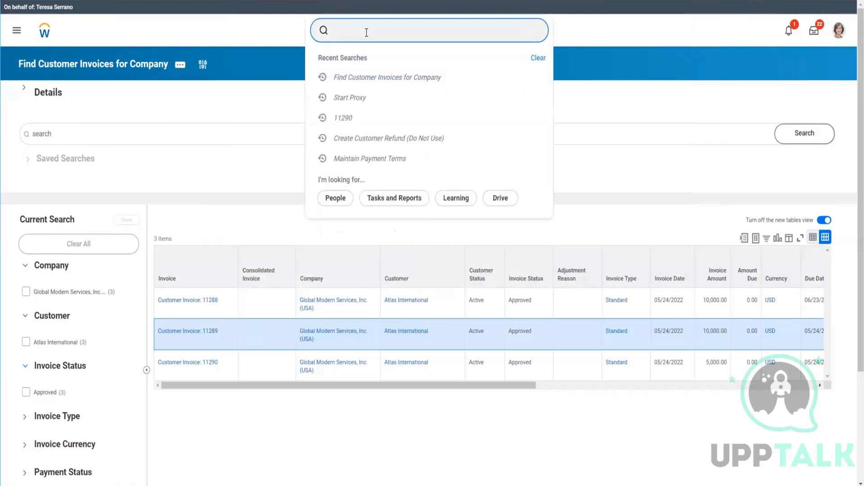
{"action": "type", "text": "edit cust acc op"}
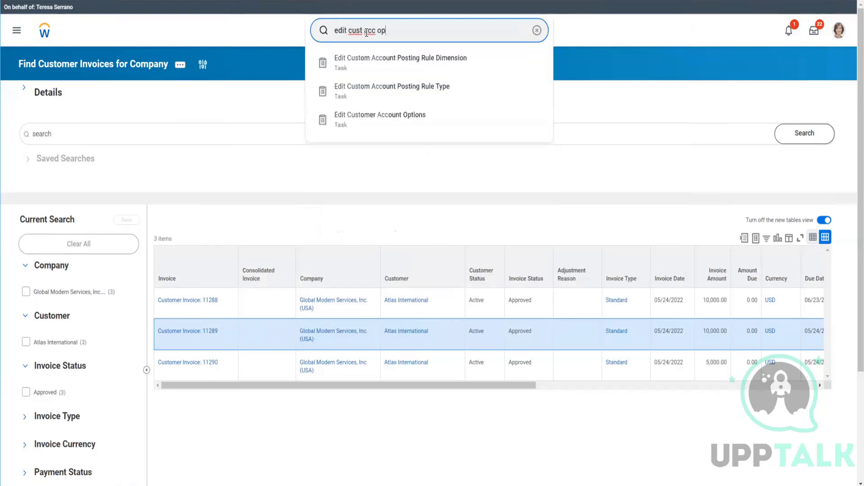
{"action": "type", "text": "tion"}
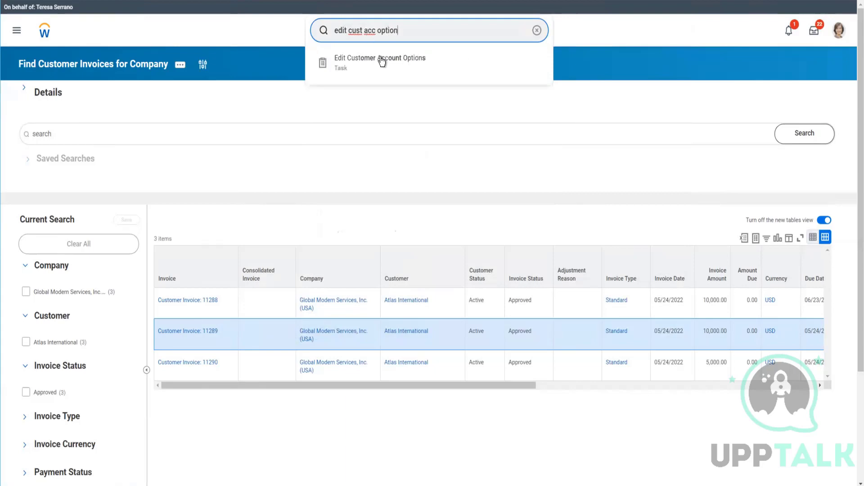
{"action": "left_click", "coordinate": [387, 64]}
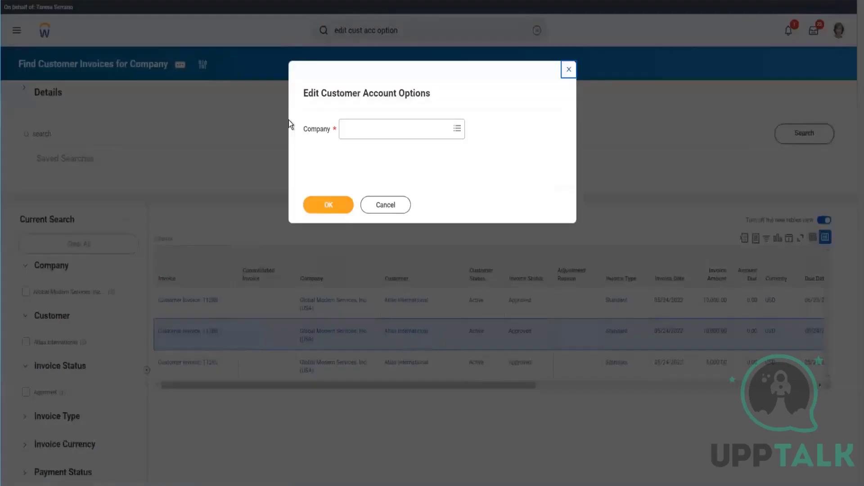
{"action": "left_click", "coordinate": [371, 130]}
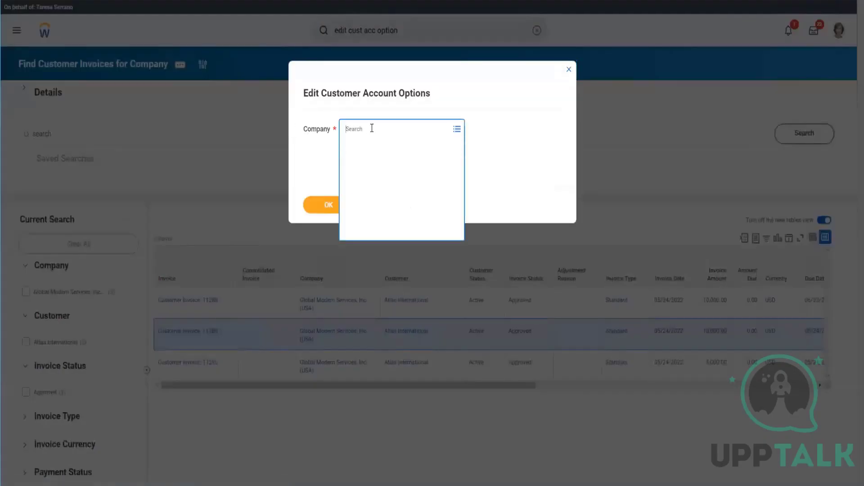
{"action": "type", "text": "gms usa"}
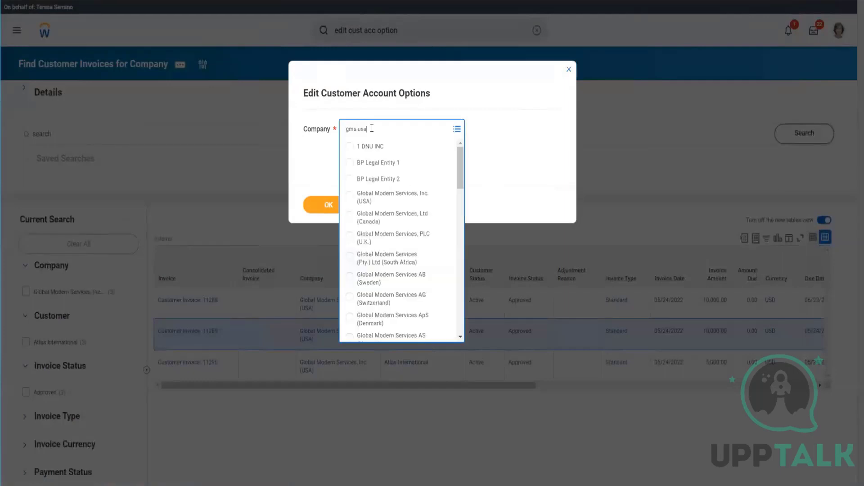
{"action": "key", "text": "Return"}
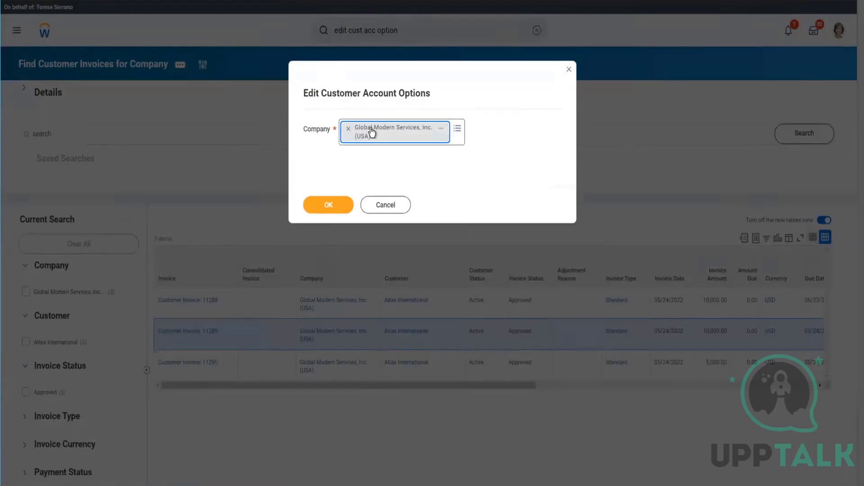
{"action": "left_click", "coordinate": [335, 205]}
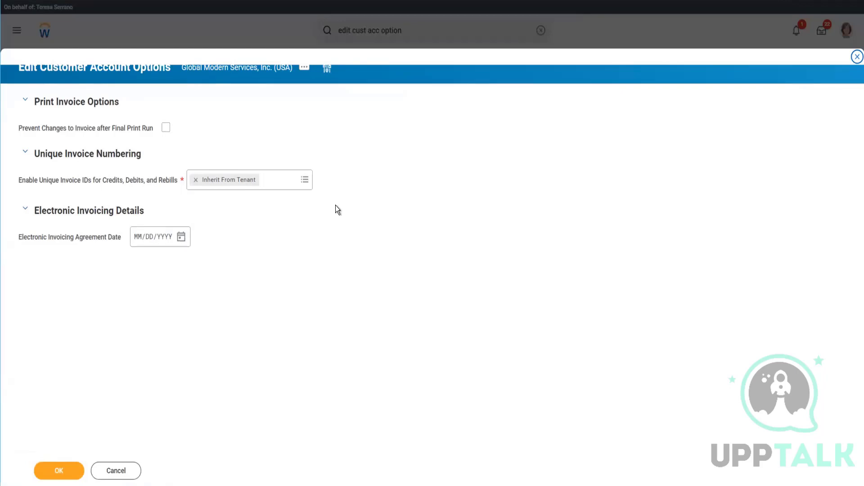
Step: Try enabling Prevent Changes to Invoice after Final Print Run, then clear it and discard the changes
{"action": "left_click", "coordinate": [166, 128]}
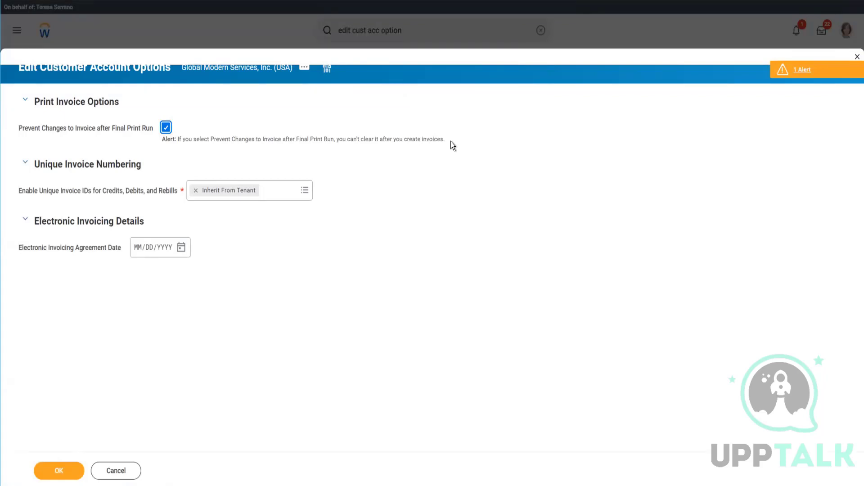
{"action": "left_click_drag", "start_coordinate": [451, 142], "coordinate": [221, 130]}
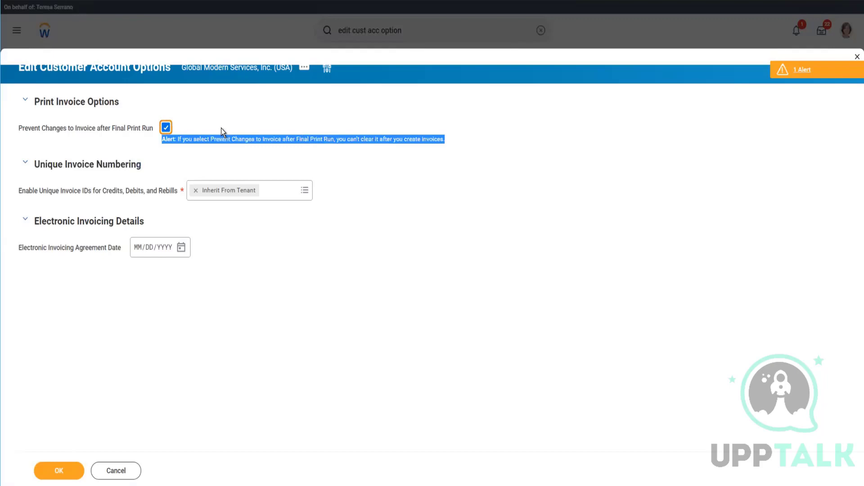
{"action": "left_click", "coordinate": [220, 130]}
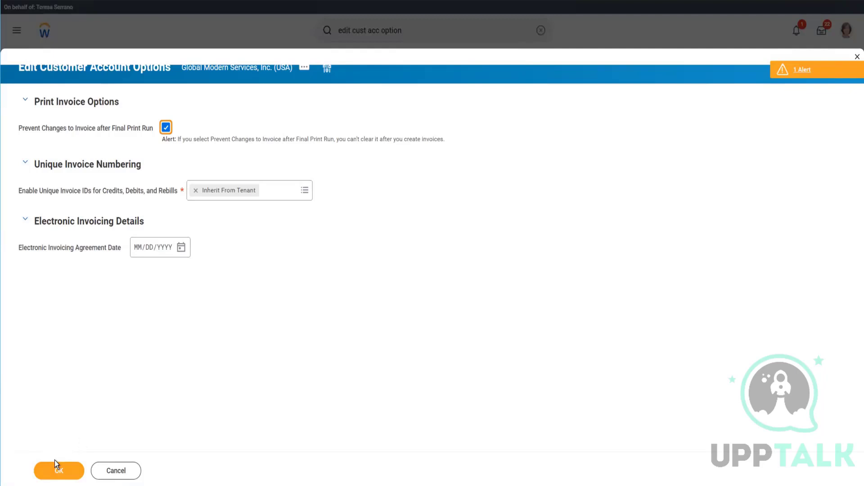
{"action": "left_click", "coordinate": [166, 128]}
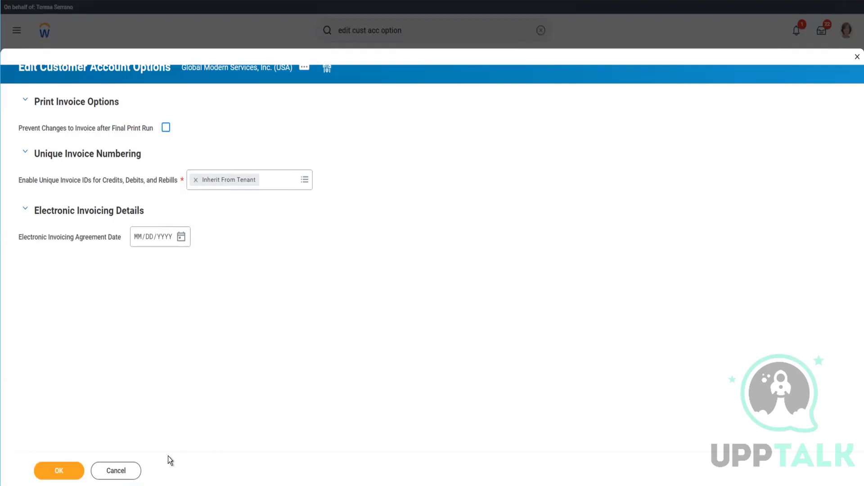
{"action": "left_click", "coordinate": [131, 471]}
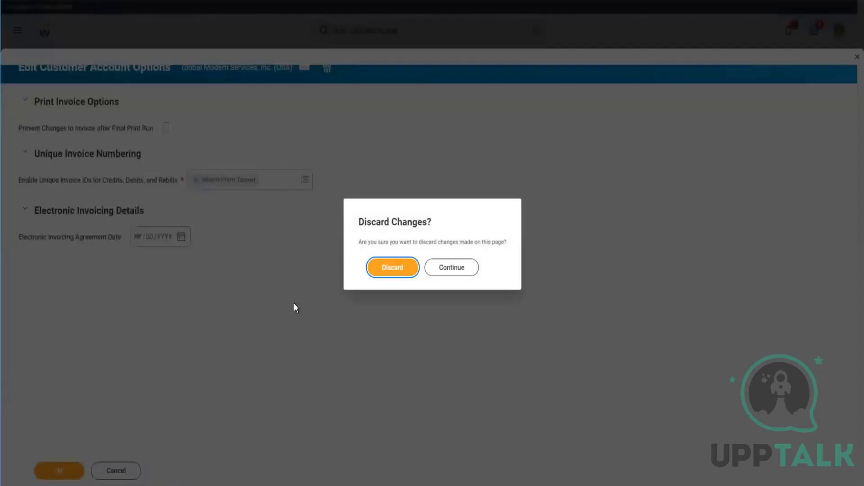
{"action": "left_click", "coordinate": [376, 272]}
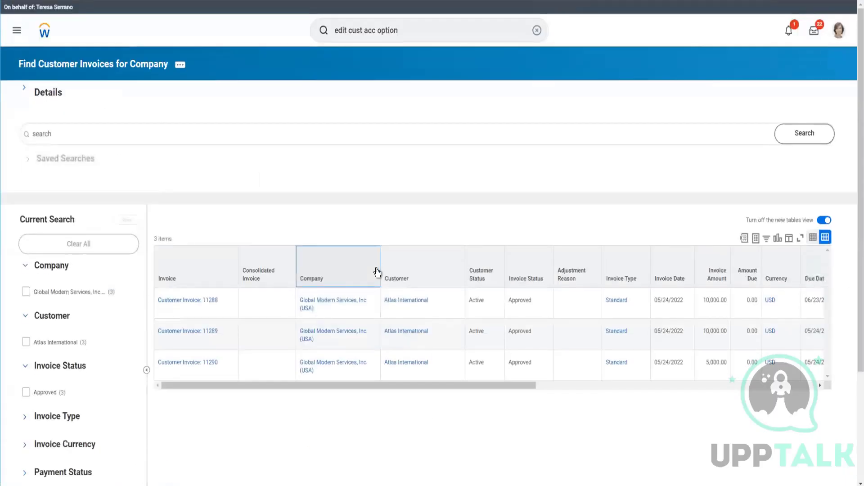
{"action": "left_click", "coordinate": [377, 272]}
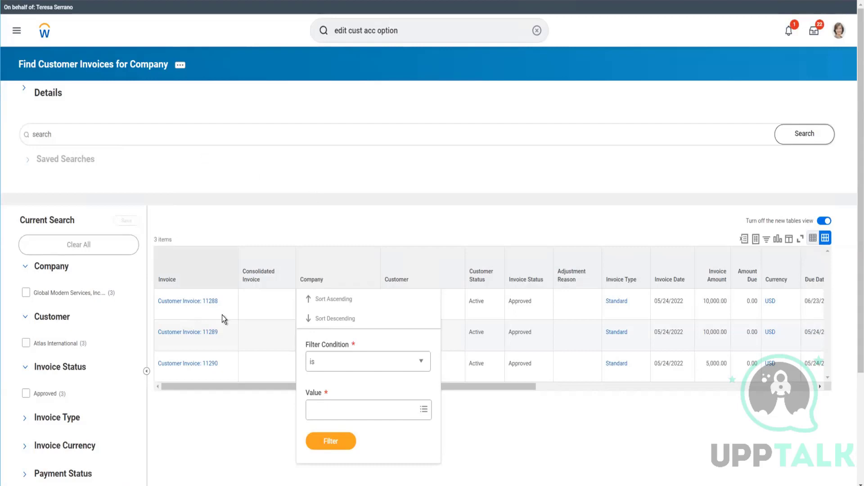
{"action": "left_click", "coordinate": [207, 335]}
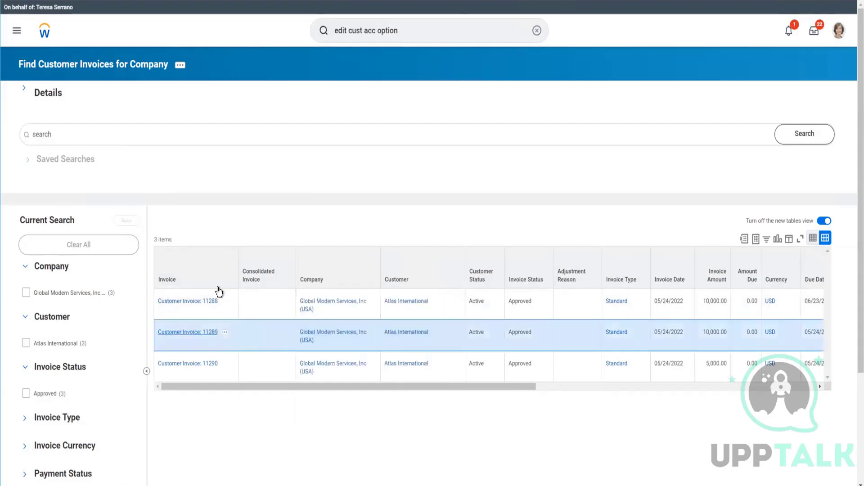